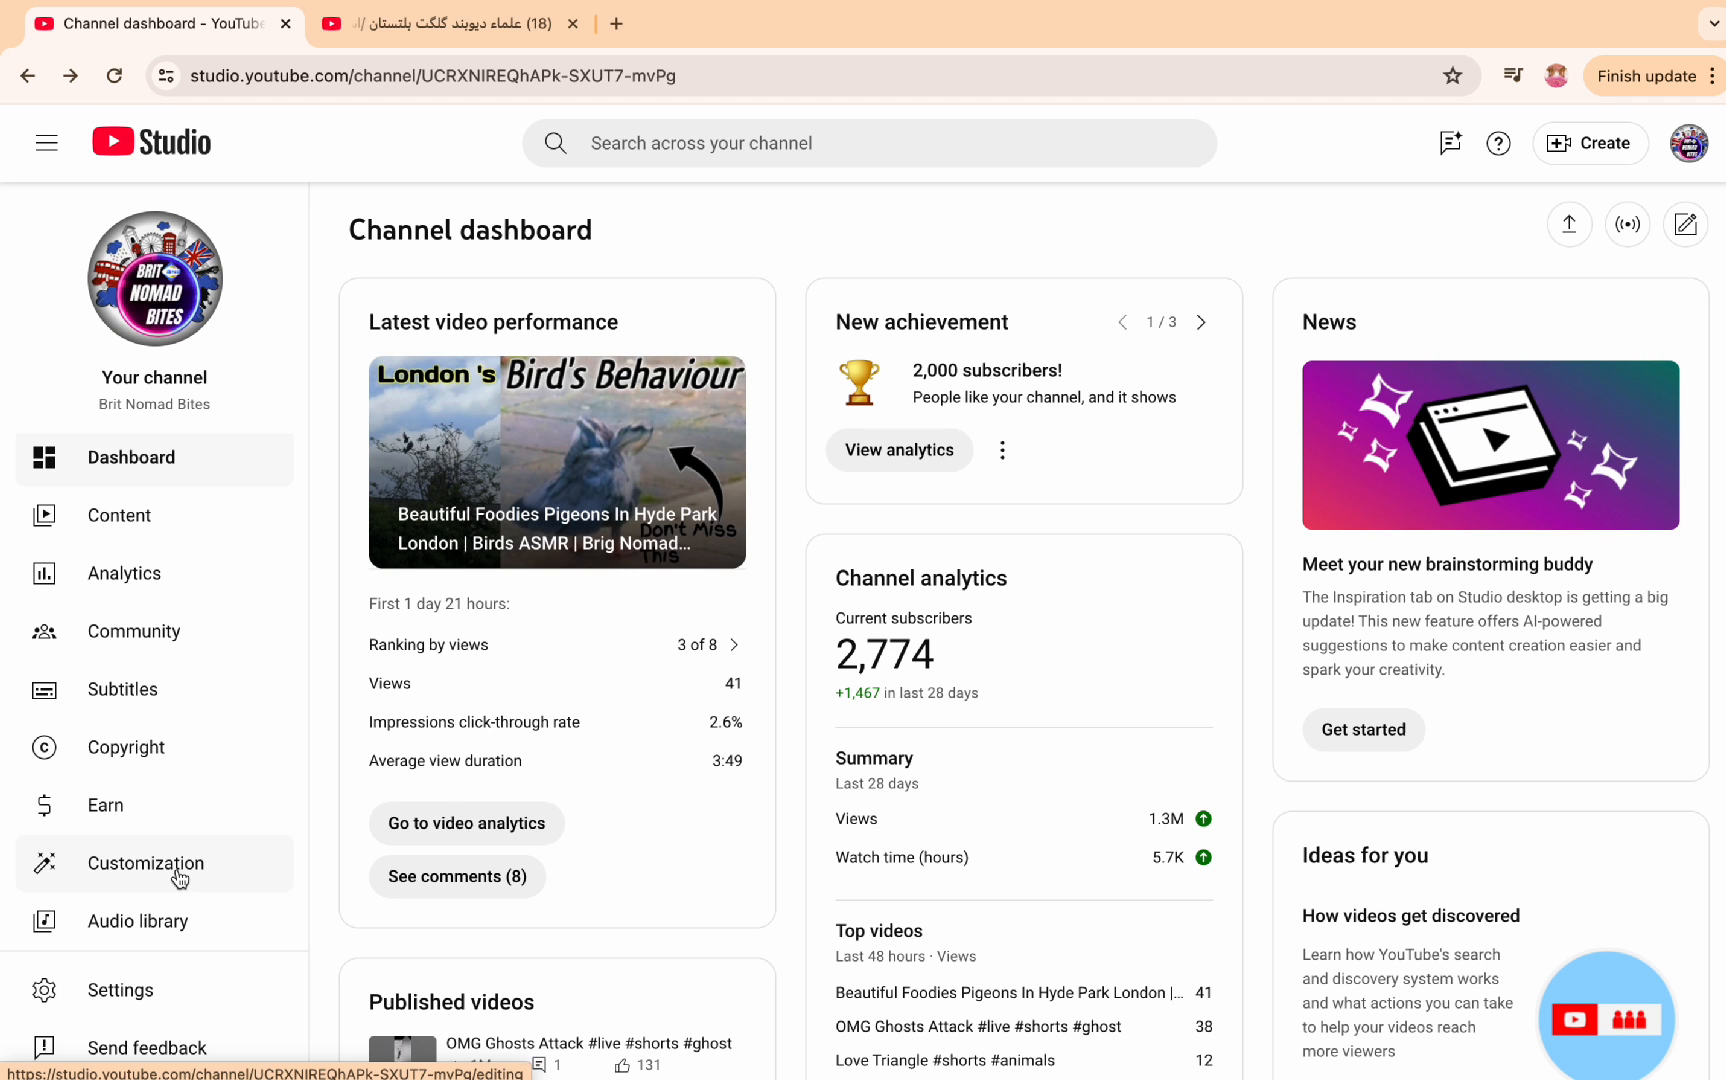
# Step: Open the channel customization page and review the profile settings from the banner image down to the video watermark
pyautogui.click(179, 877)
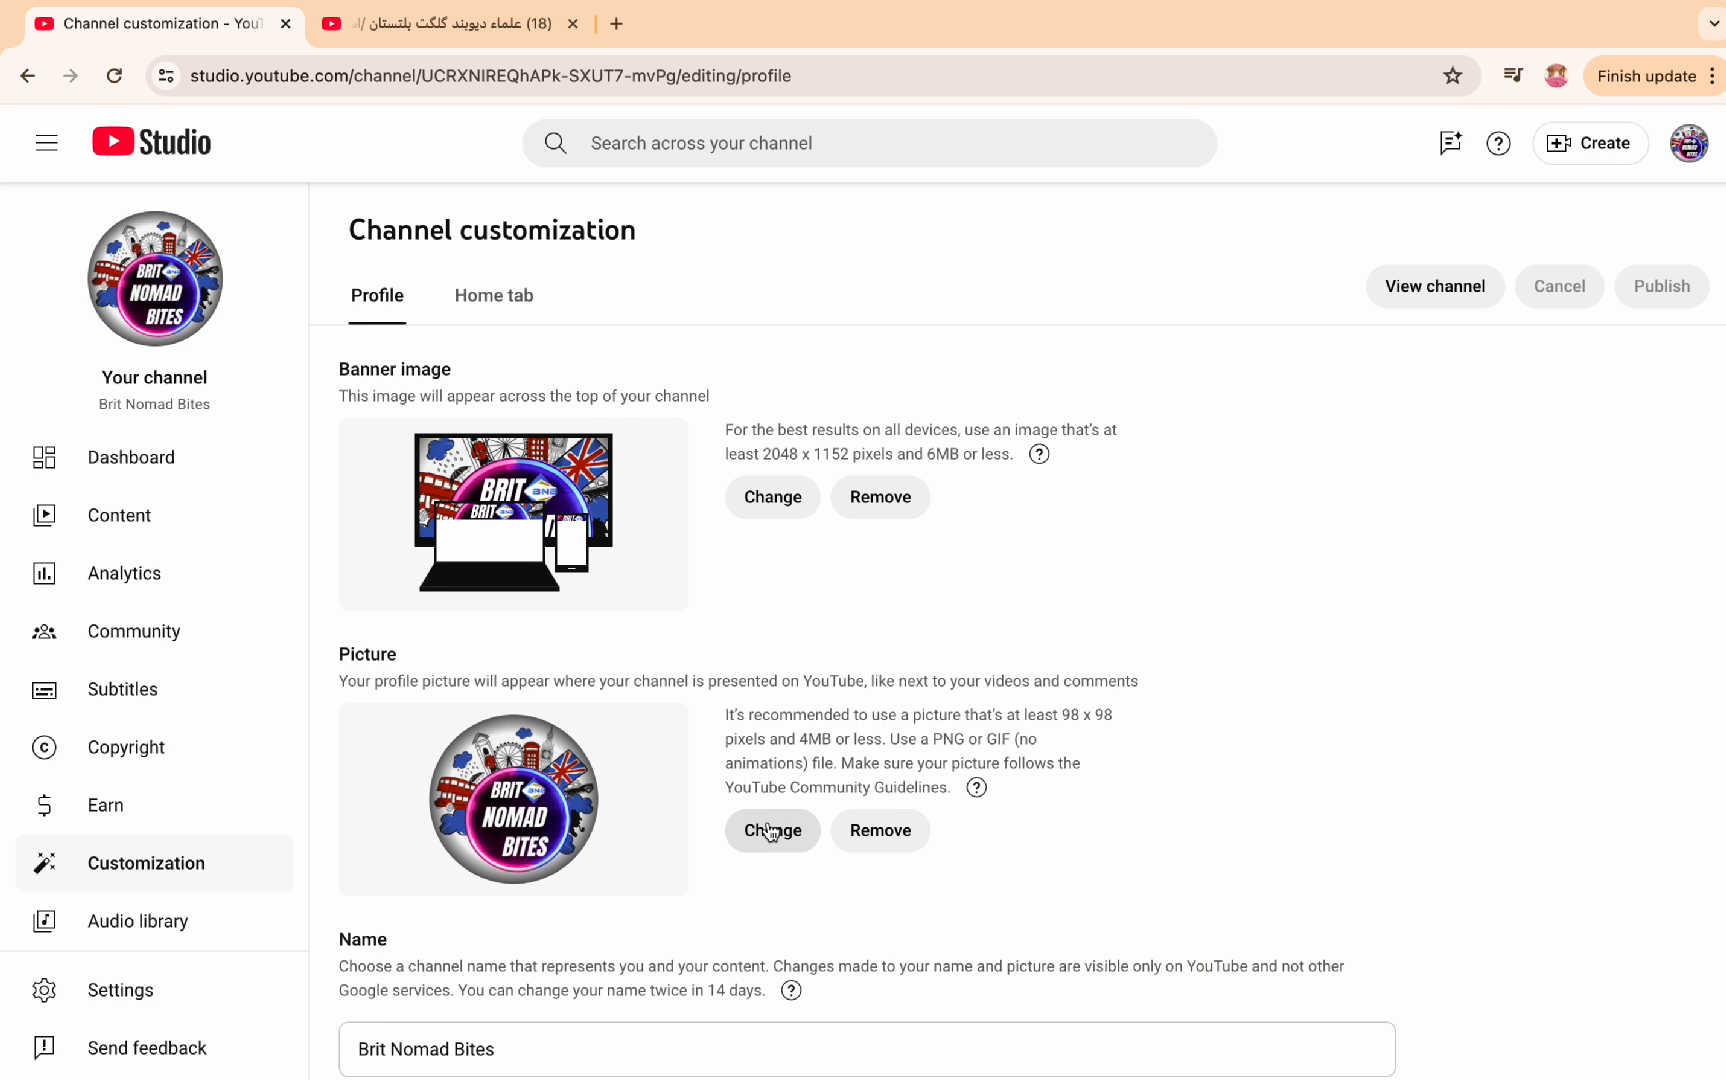
pyautogui.scroll(-5, 770, 830)
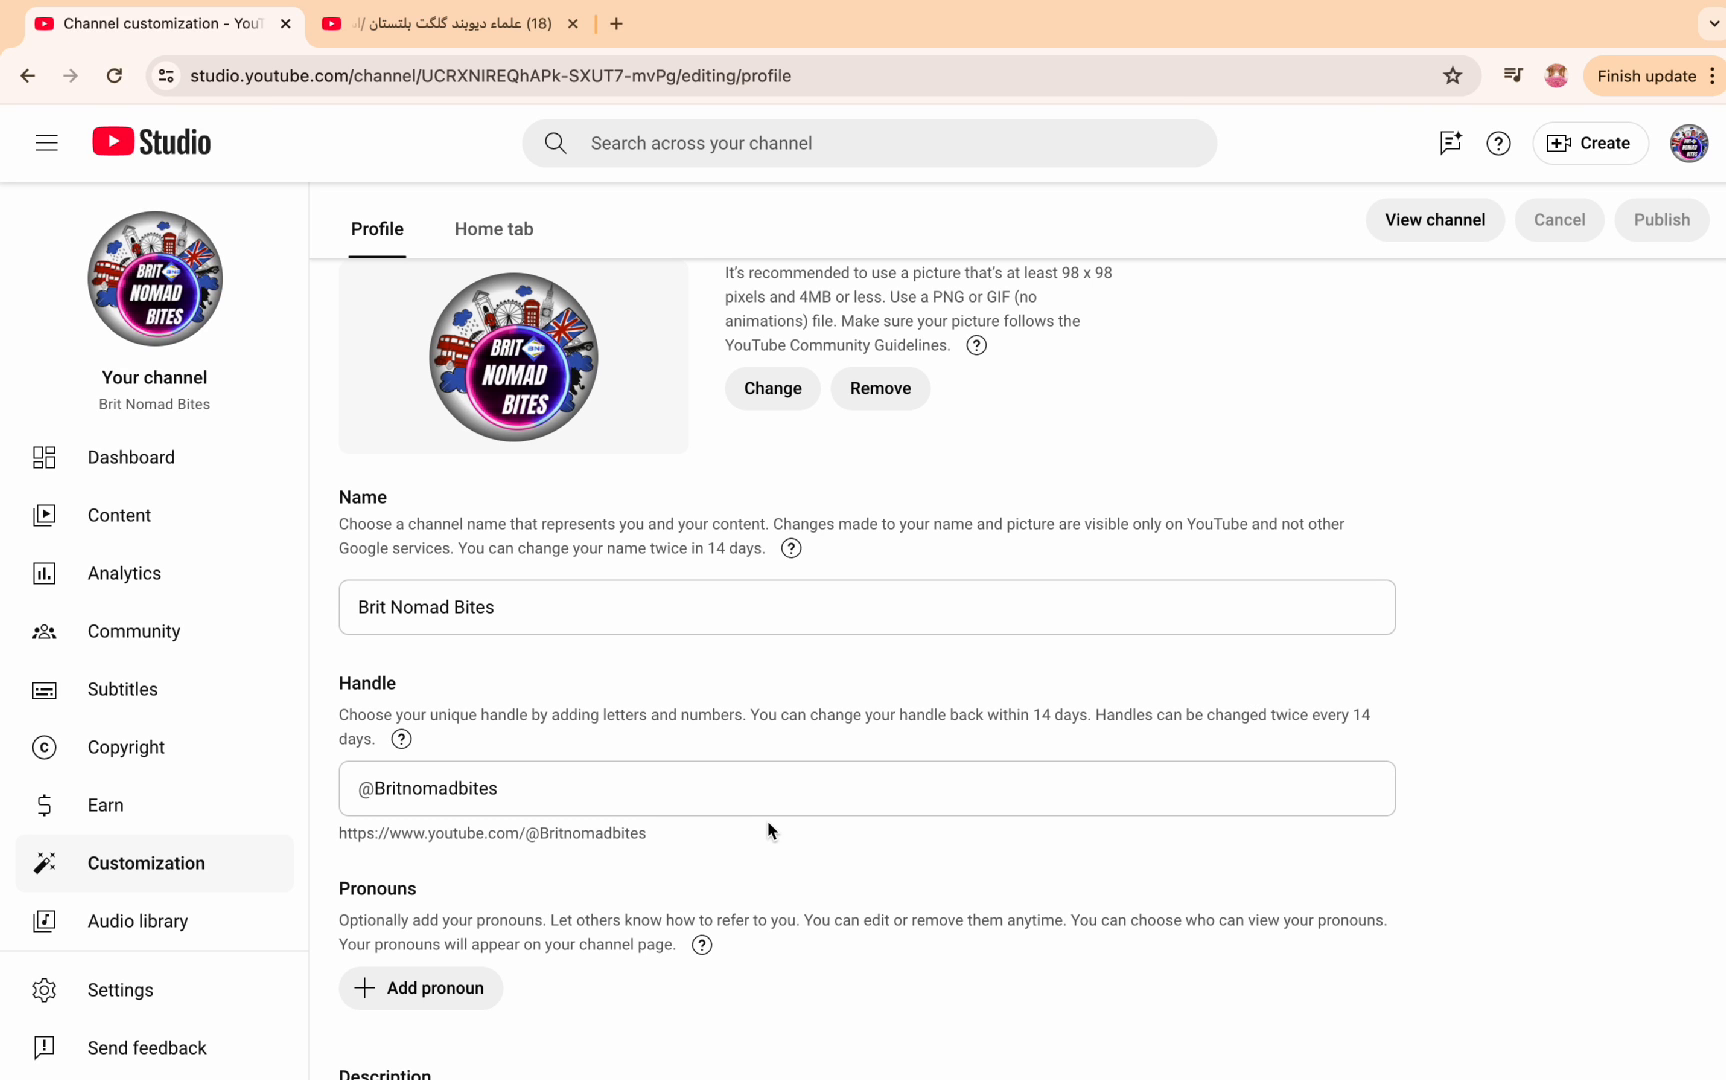
pyautogui.scroll(-5, 770, 830)
pyautogui.scroll(-6, 770, 830)
pyautogui.scroll(-3, 768, 822)
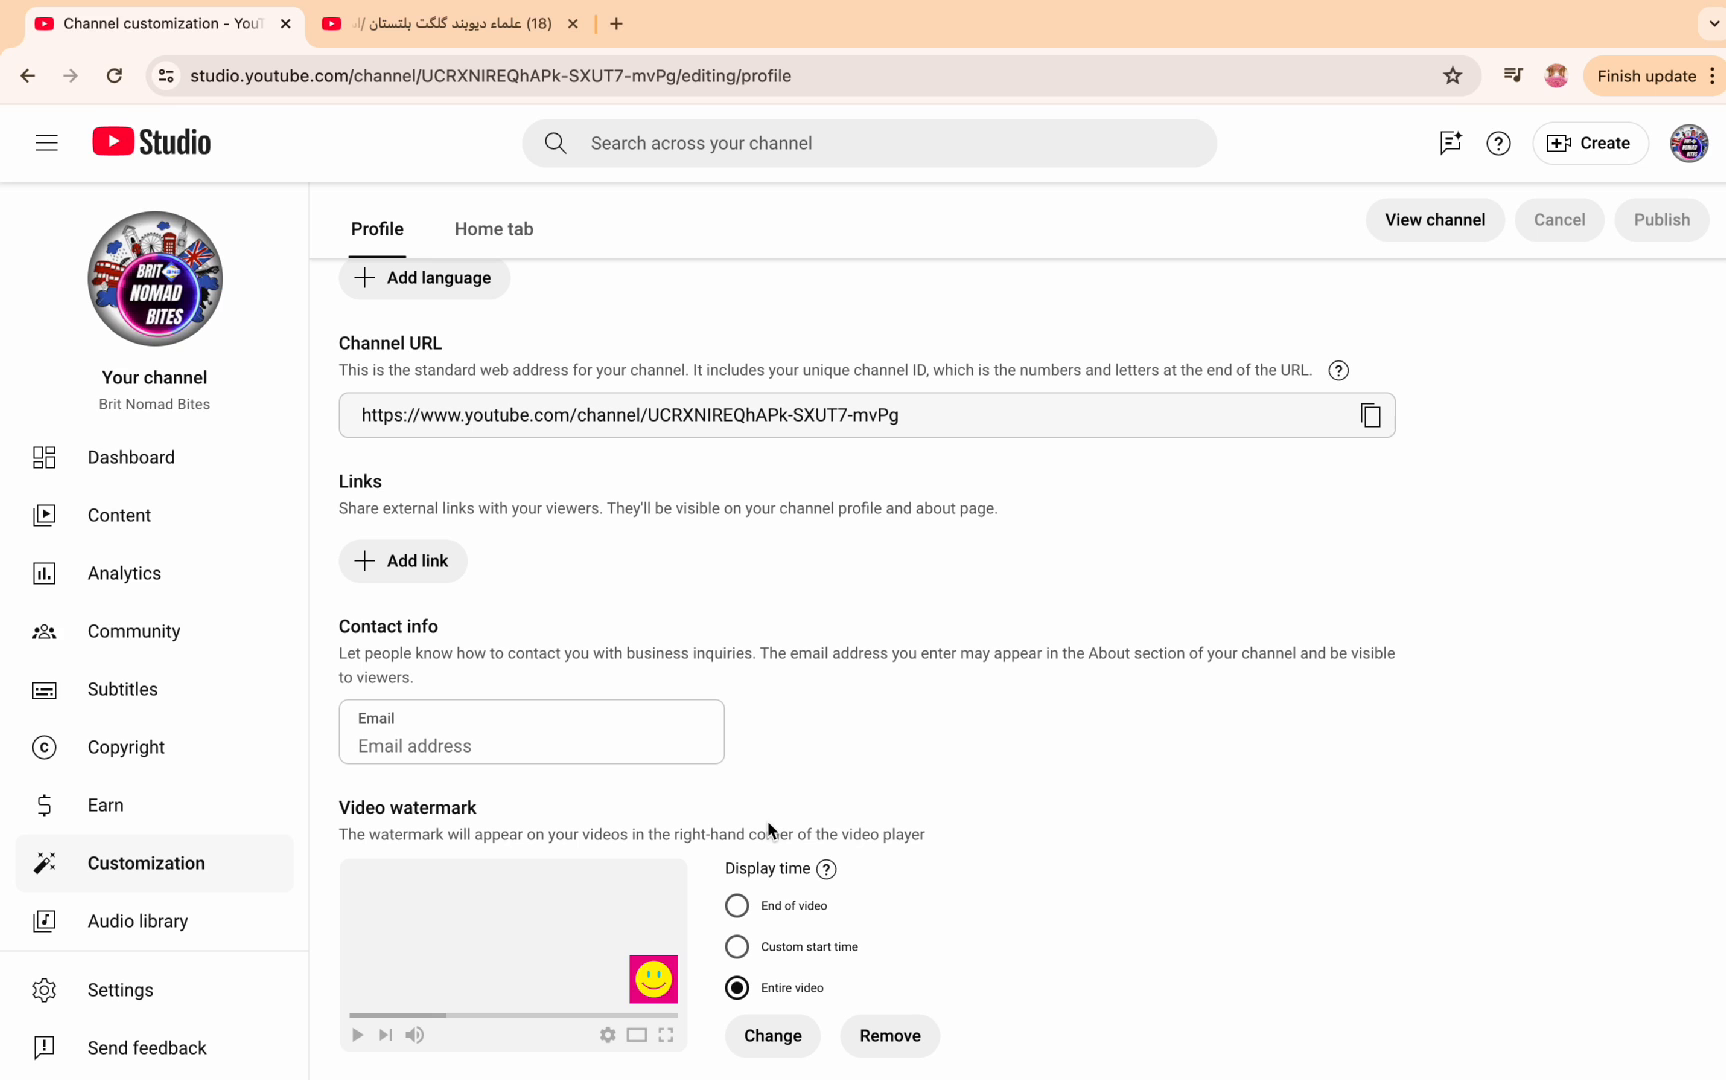
pyautogui.scroll(15, 662, 719)
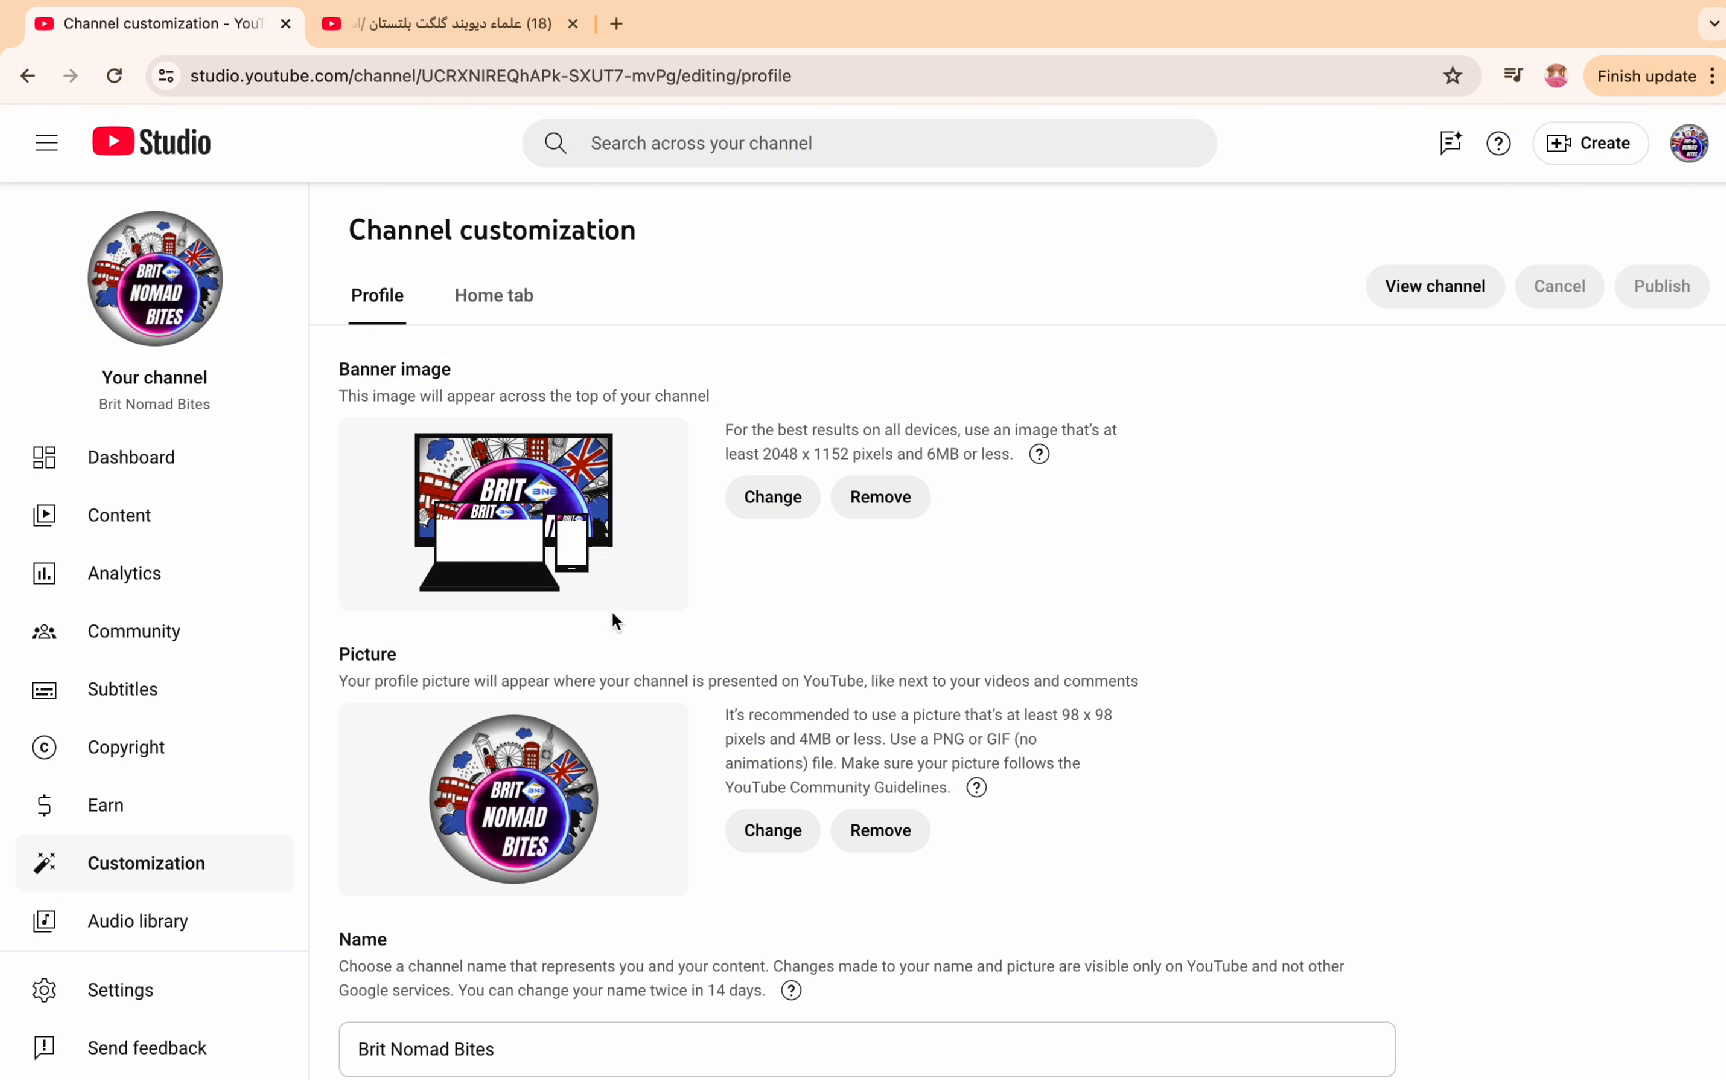
# Step: Open the channel's home tab customization and switch the home tab display off and back on
pyautogui.click(488, 294)
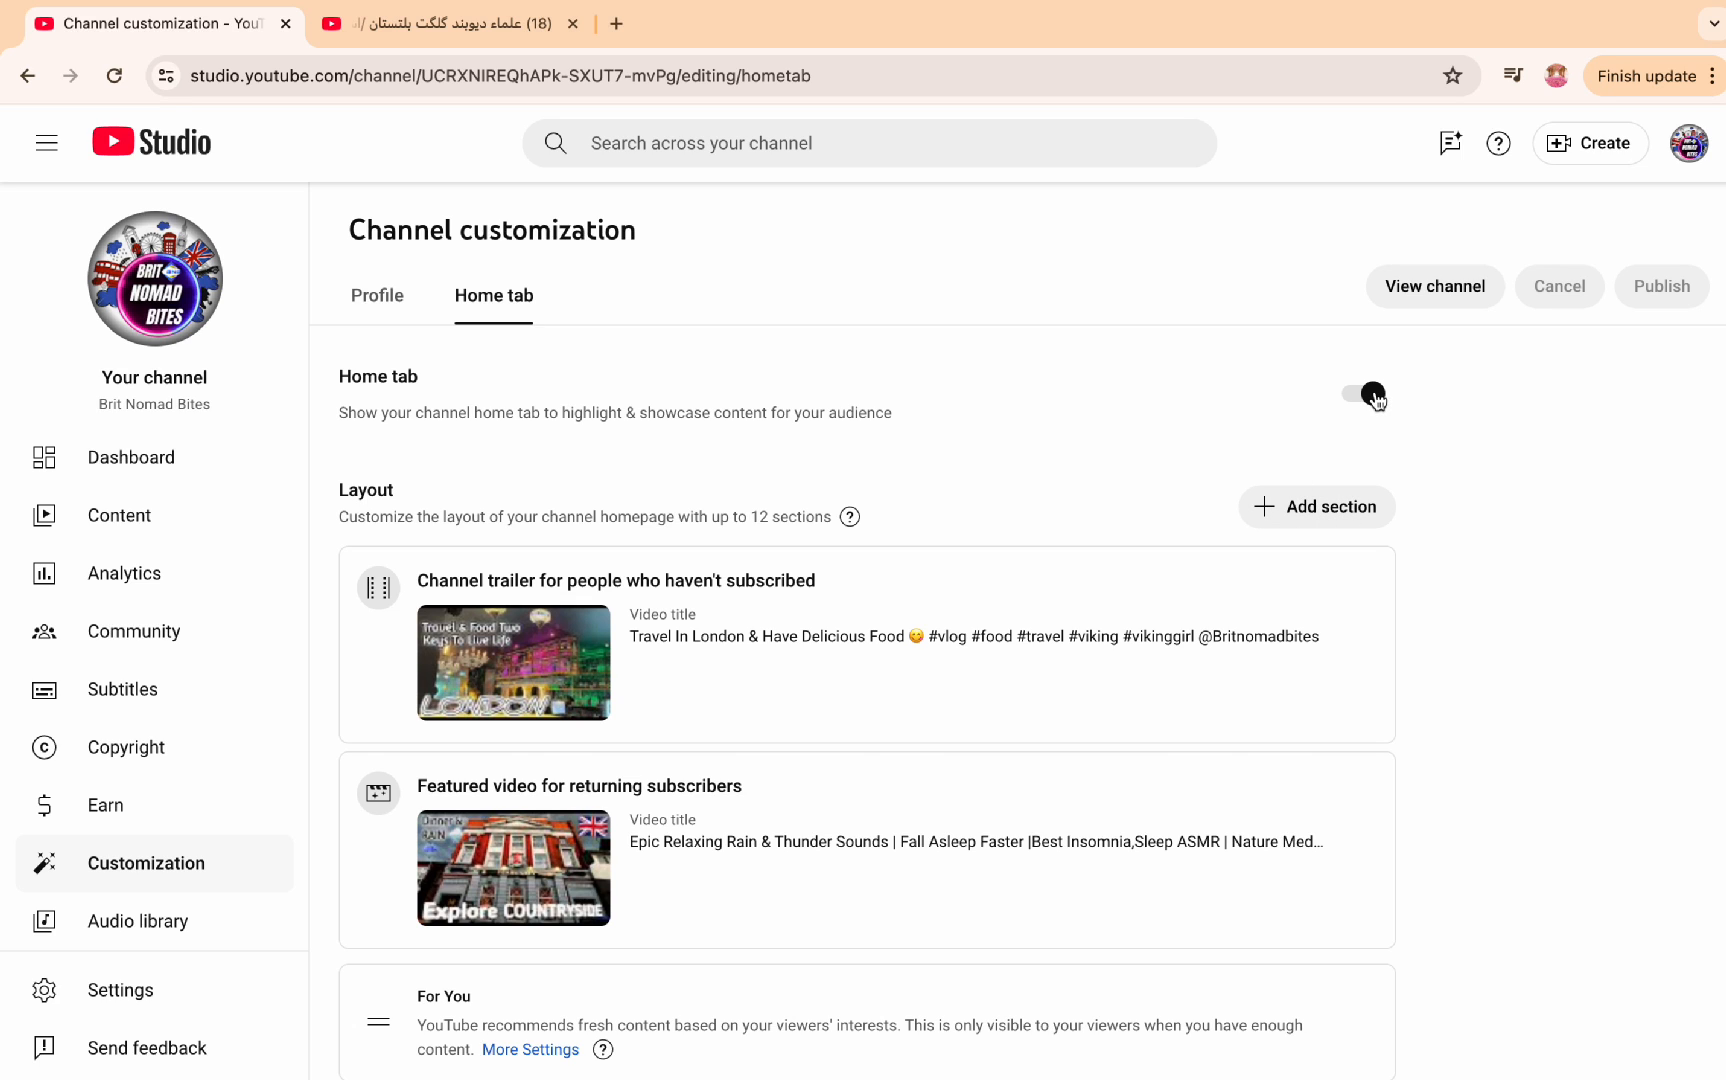
pyautogui.click(1373, 396)
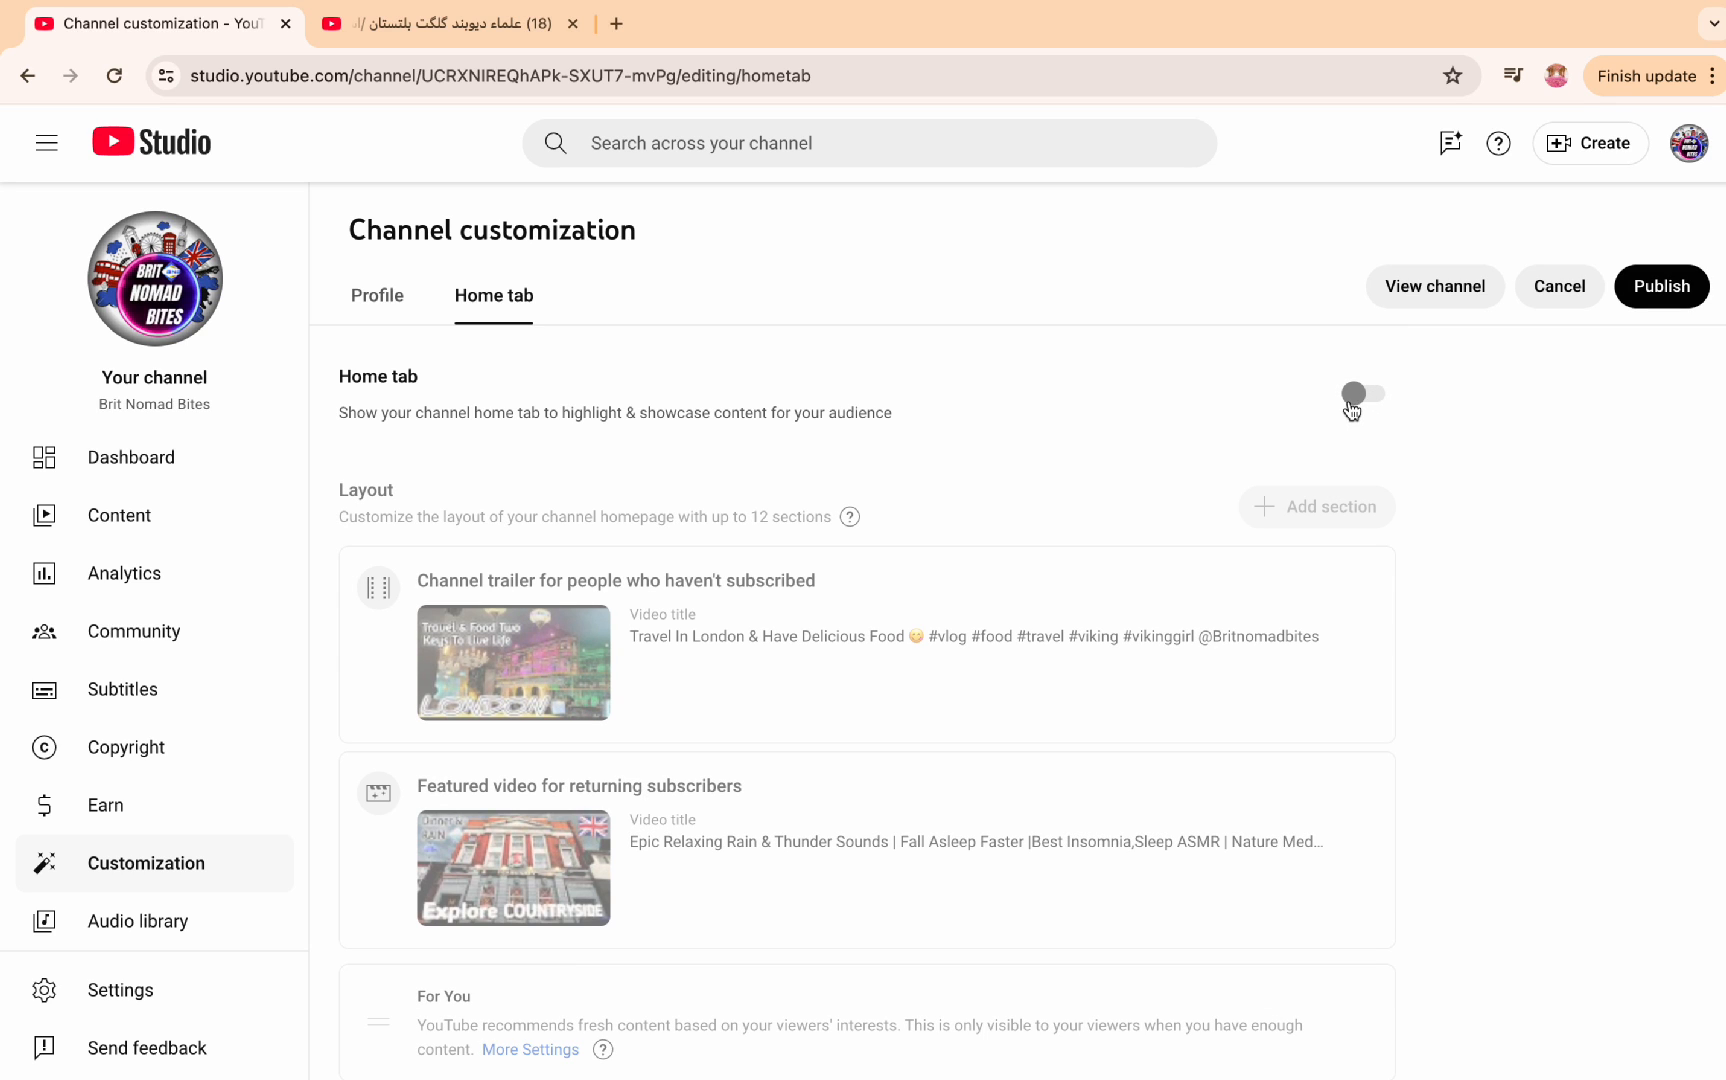
pyautogui.click(1351, 396)
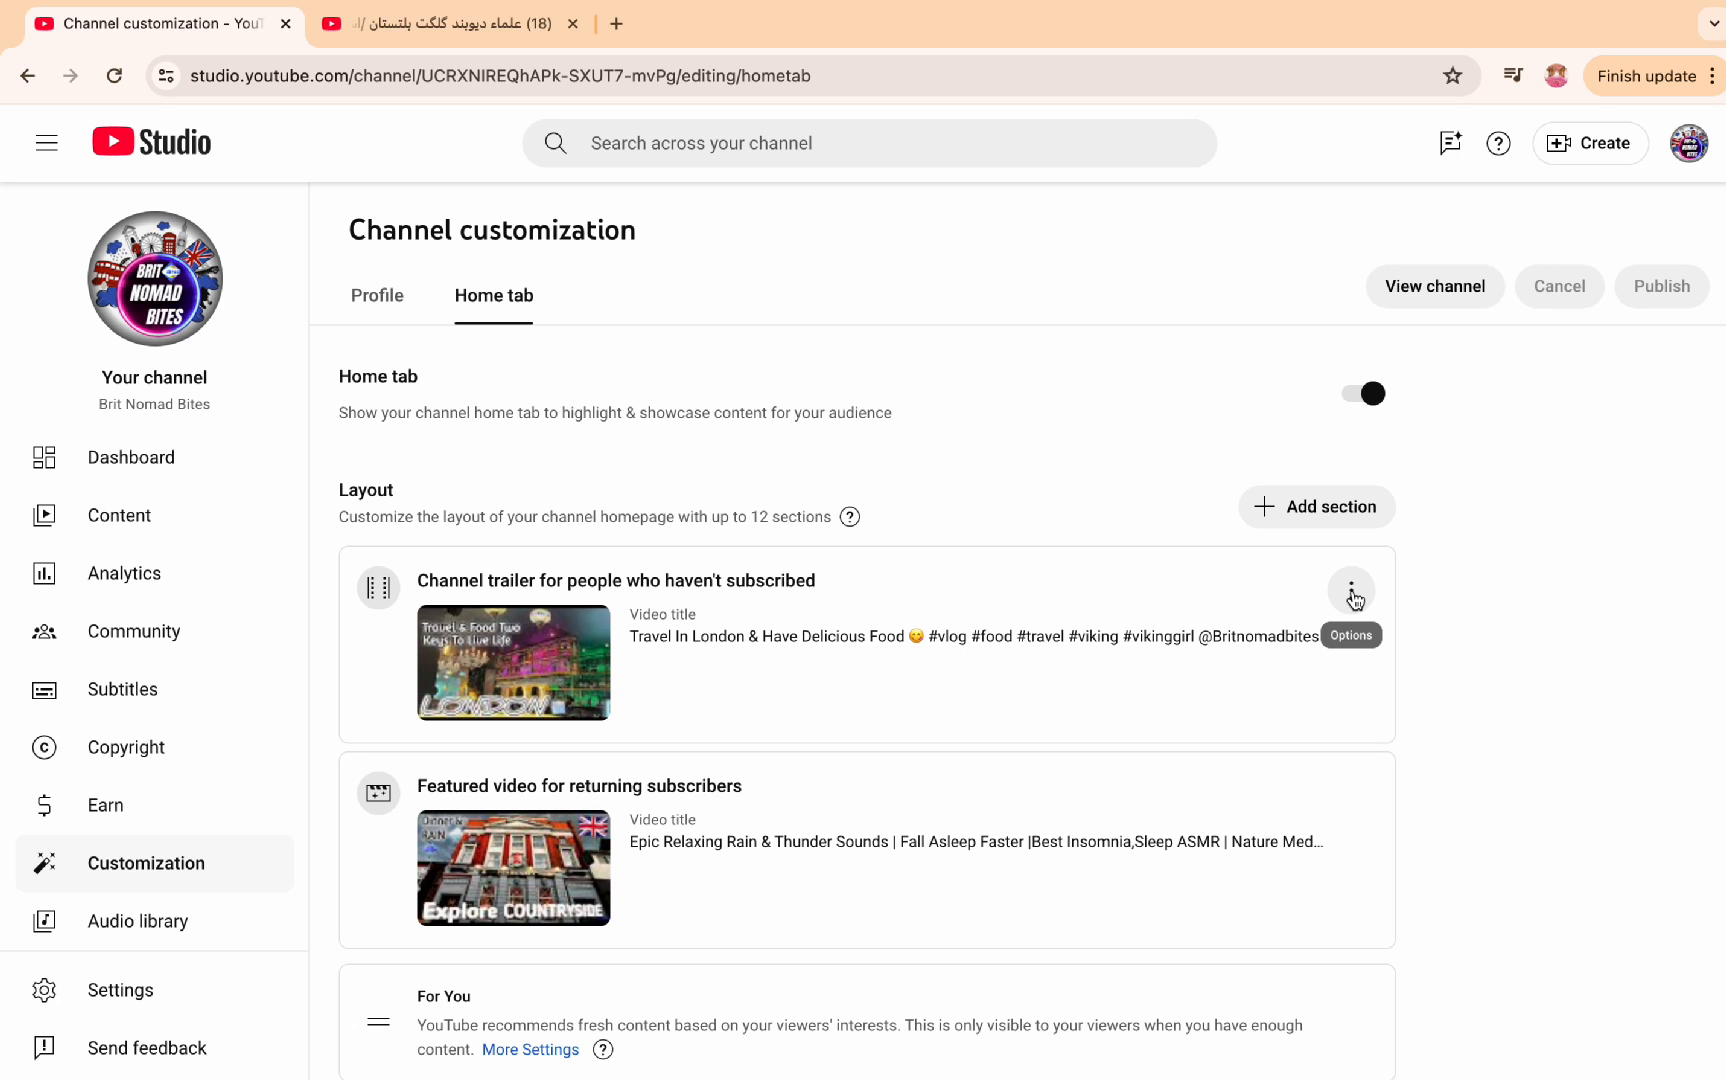
# Step: Change the channel trailer for people who haven't subscribed to the "Epic Relaxing Rain & Thunder Sounds" video
pyautogui.click(1352, 594)
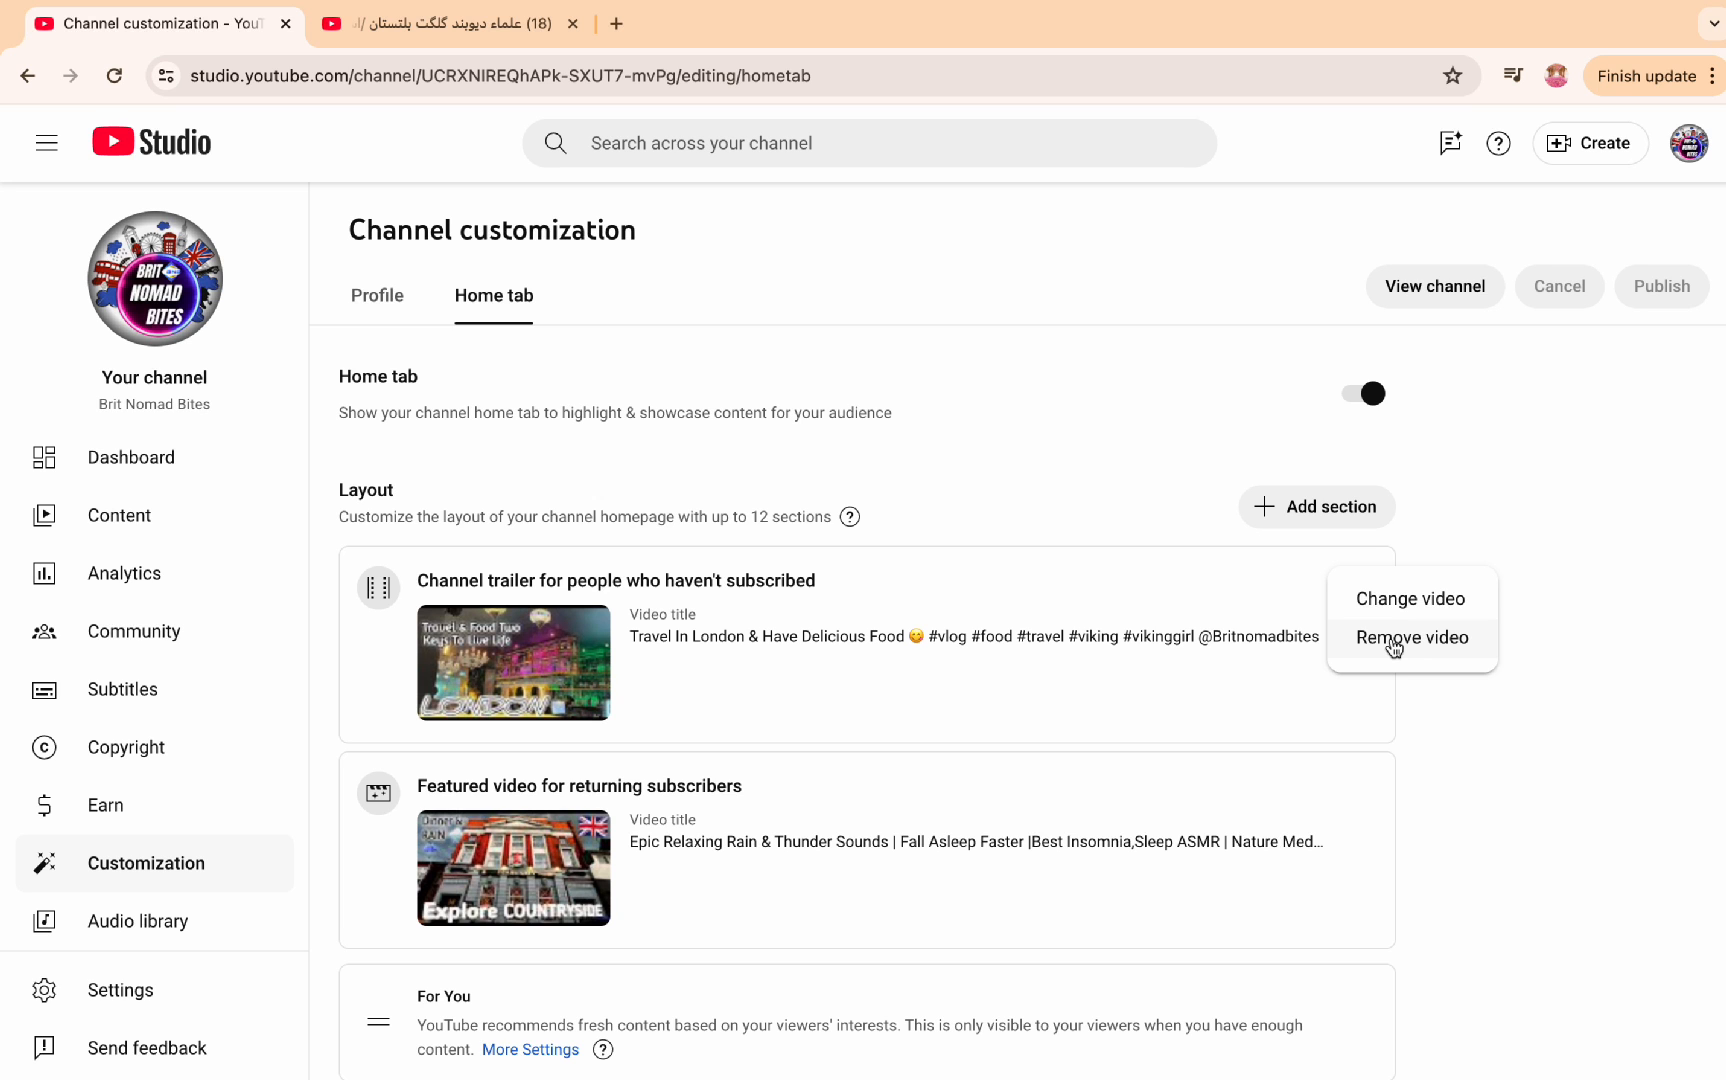
pyautogui.click(1385, 600)
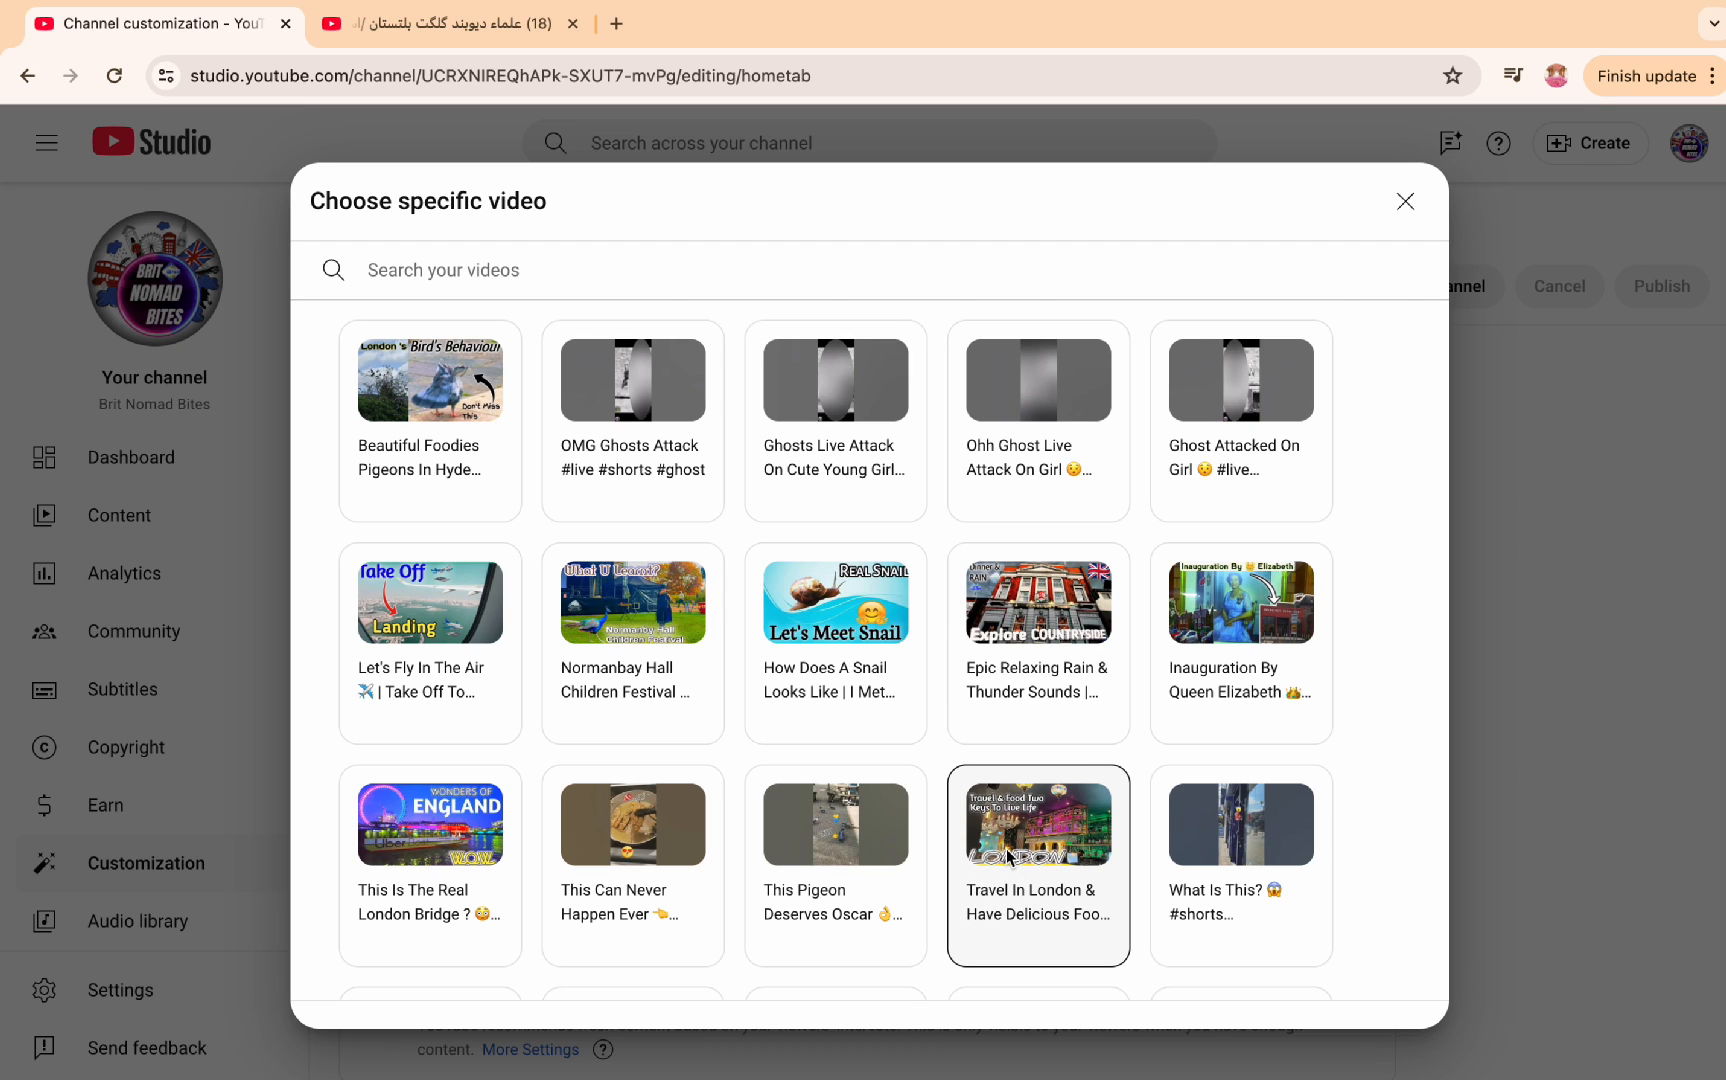
pyautogui.click(1014, 626)
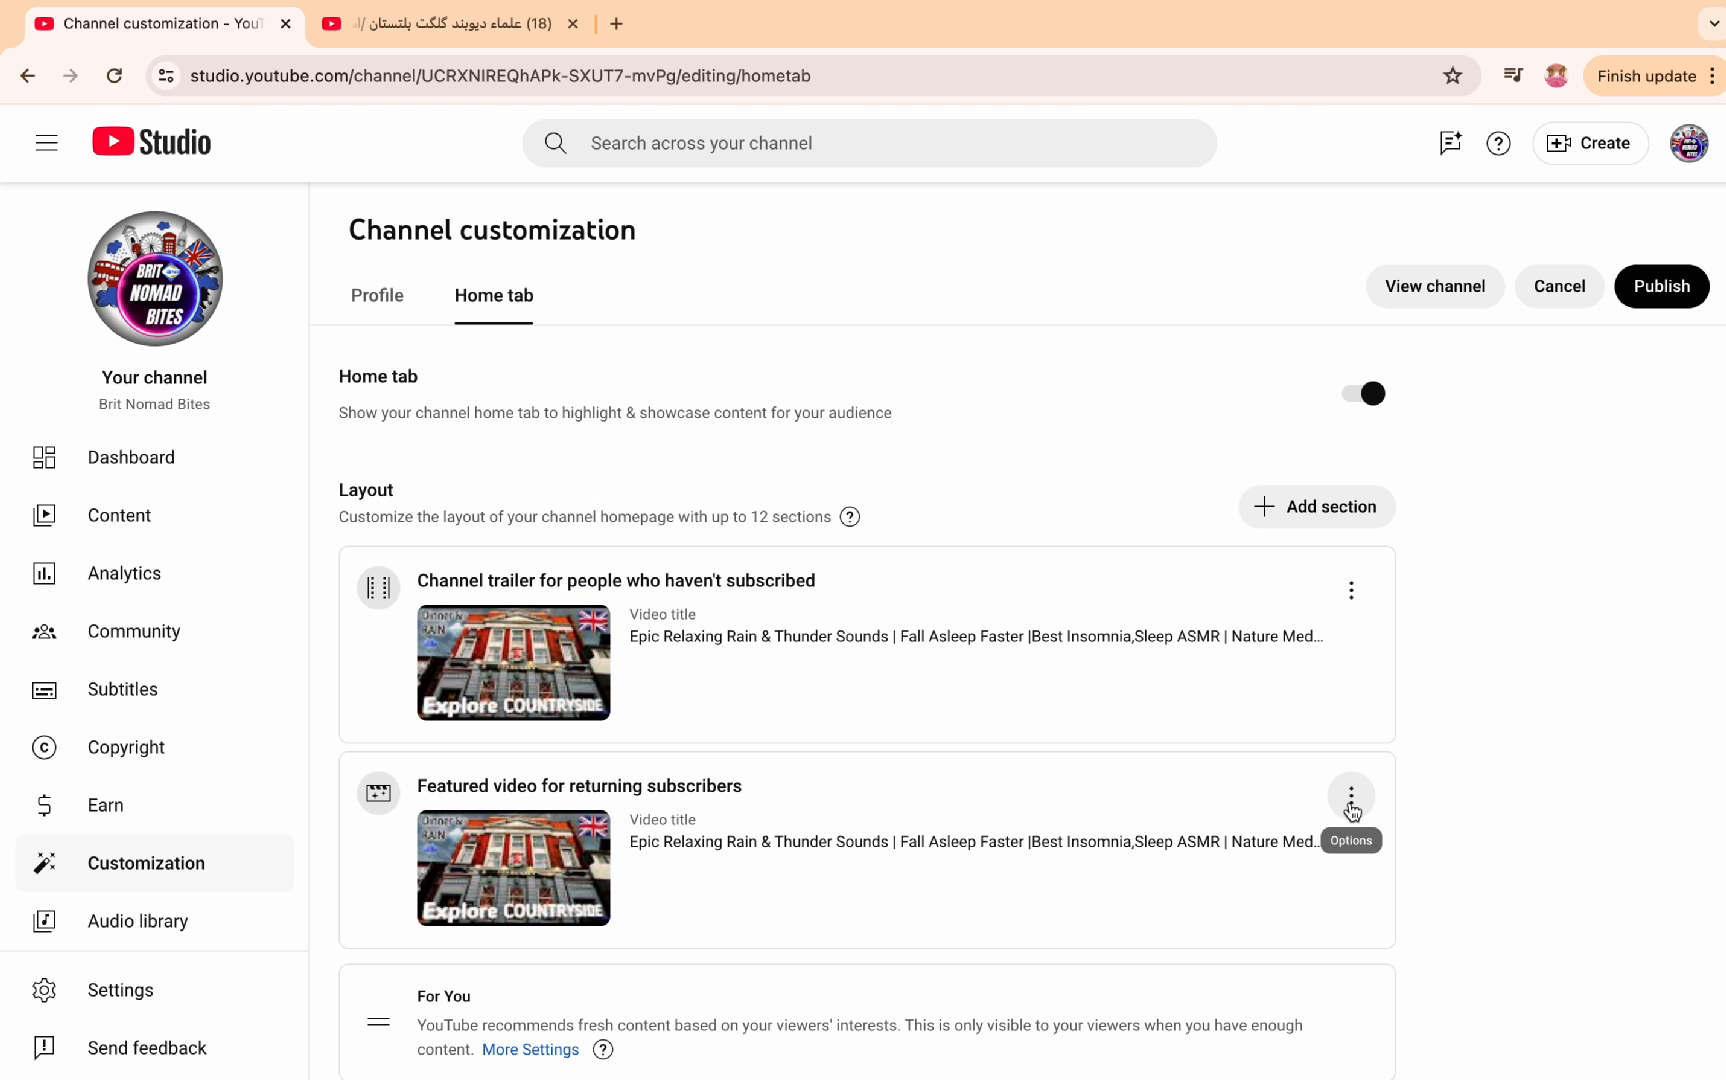
# Step: Change the featured video for returning subscribers to "Travel In London & Have Delicious Food"
pyautogui.click(1351, 797)
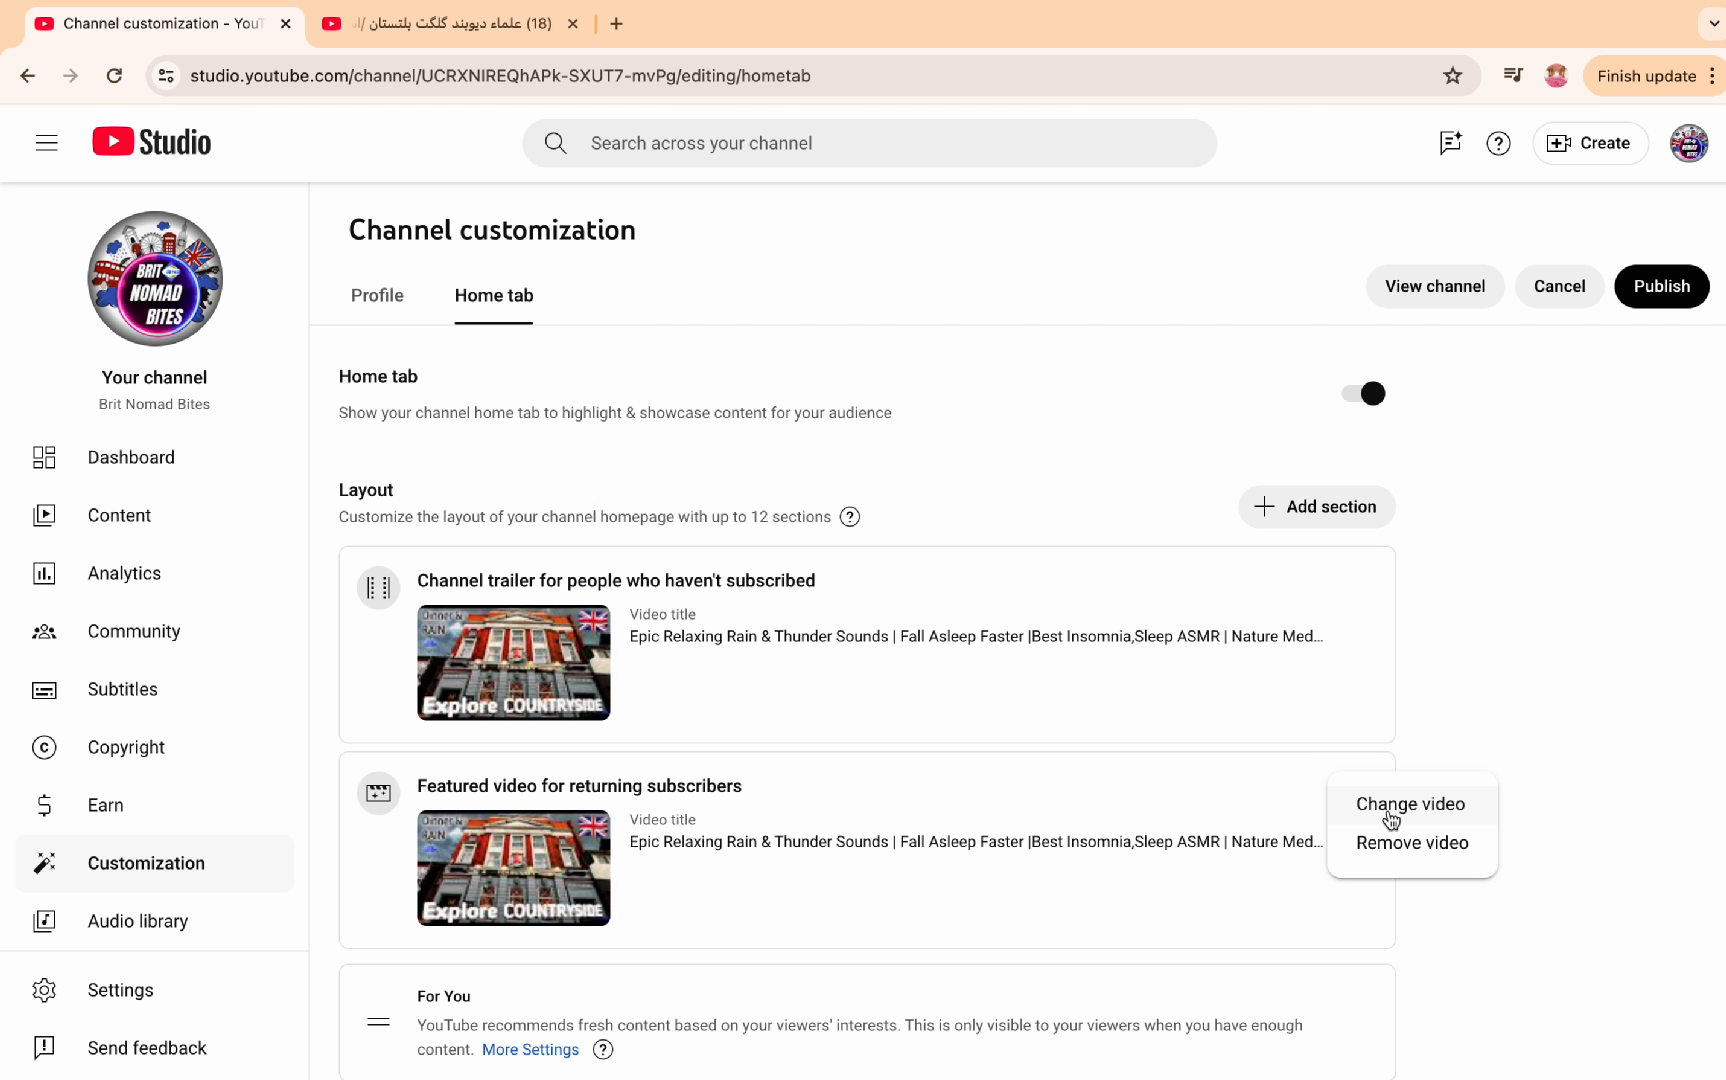
pyautogui.click(1389, 808)
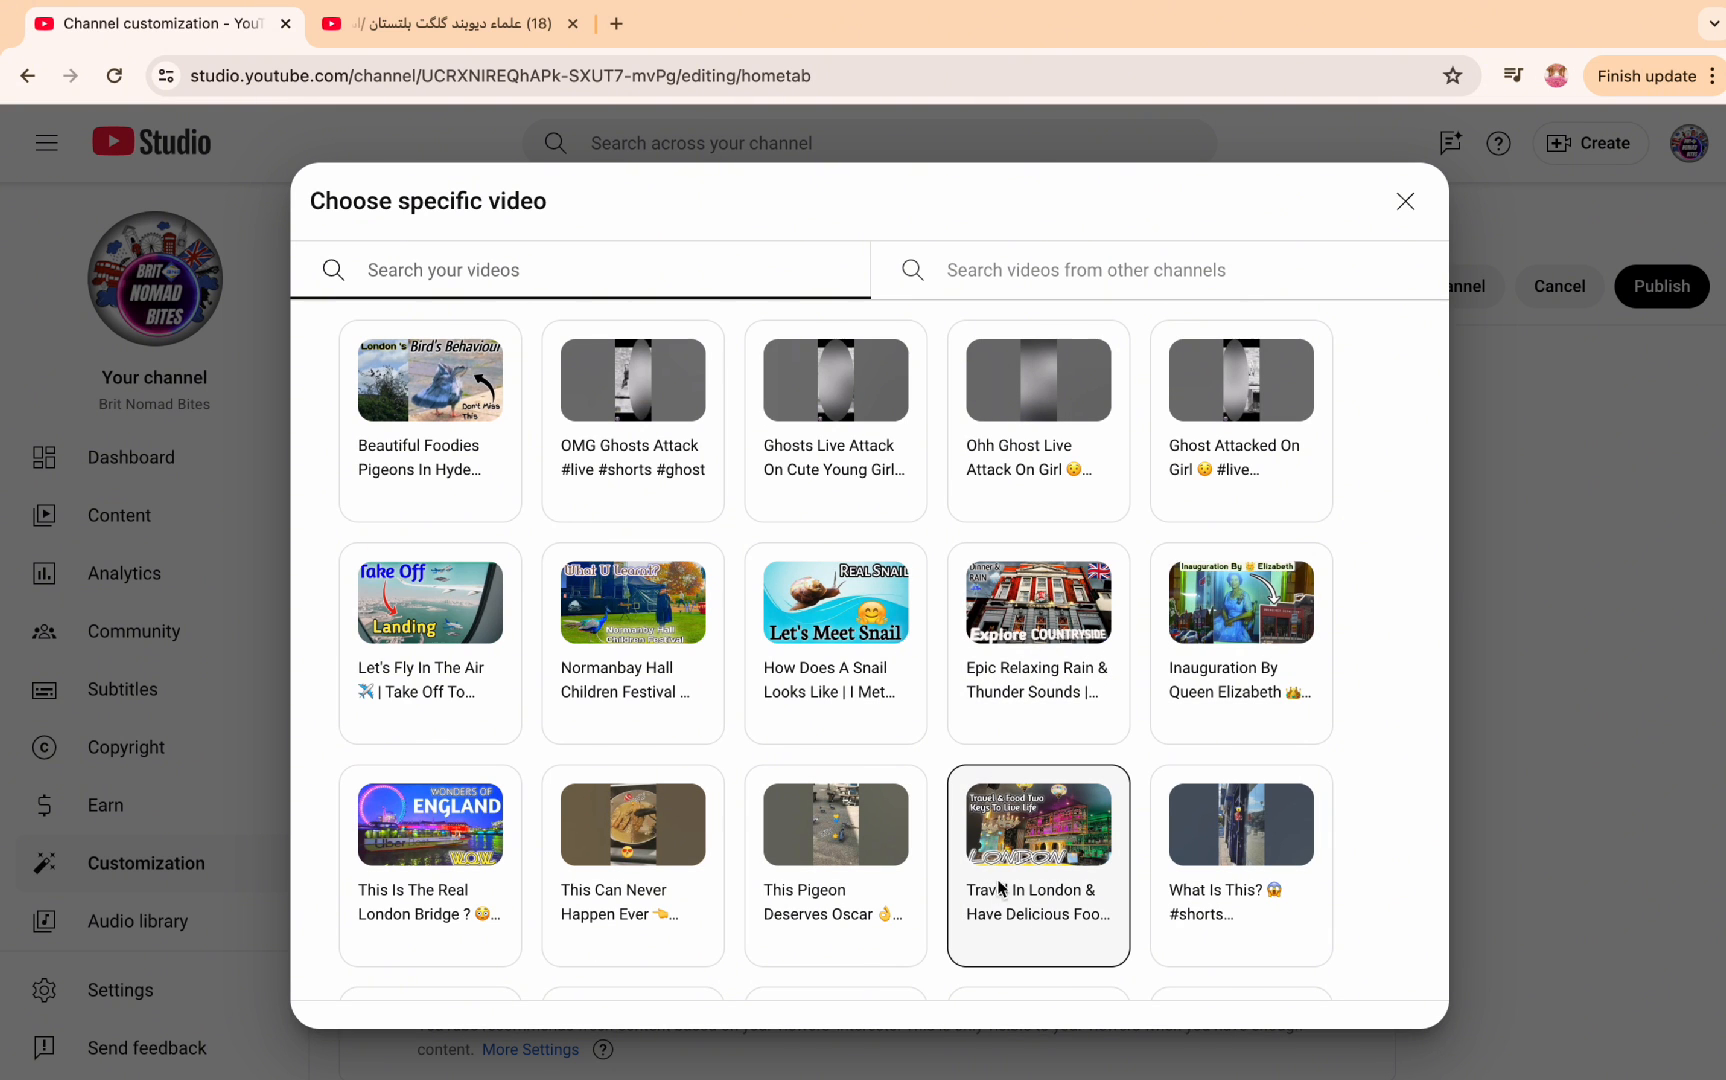
pyautogui.click(1027, 833)
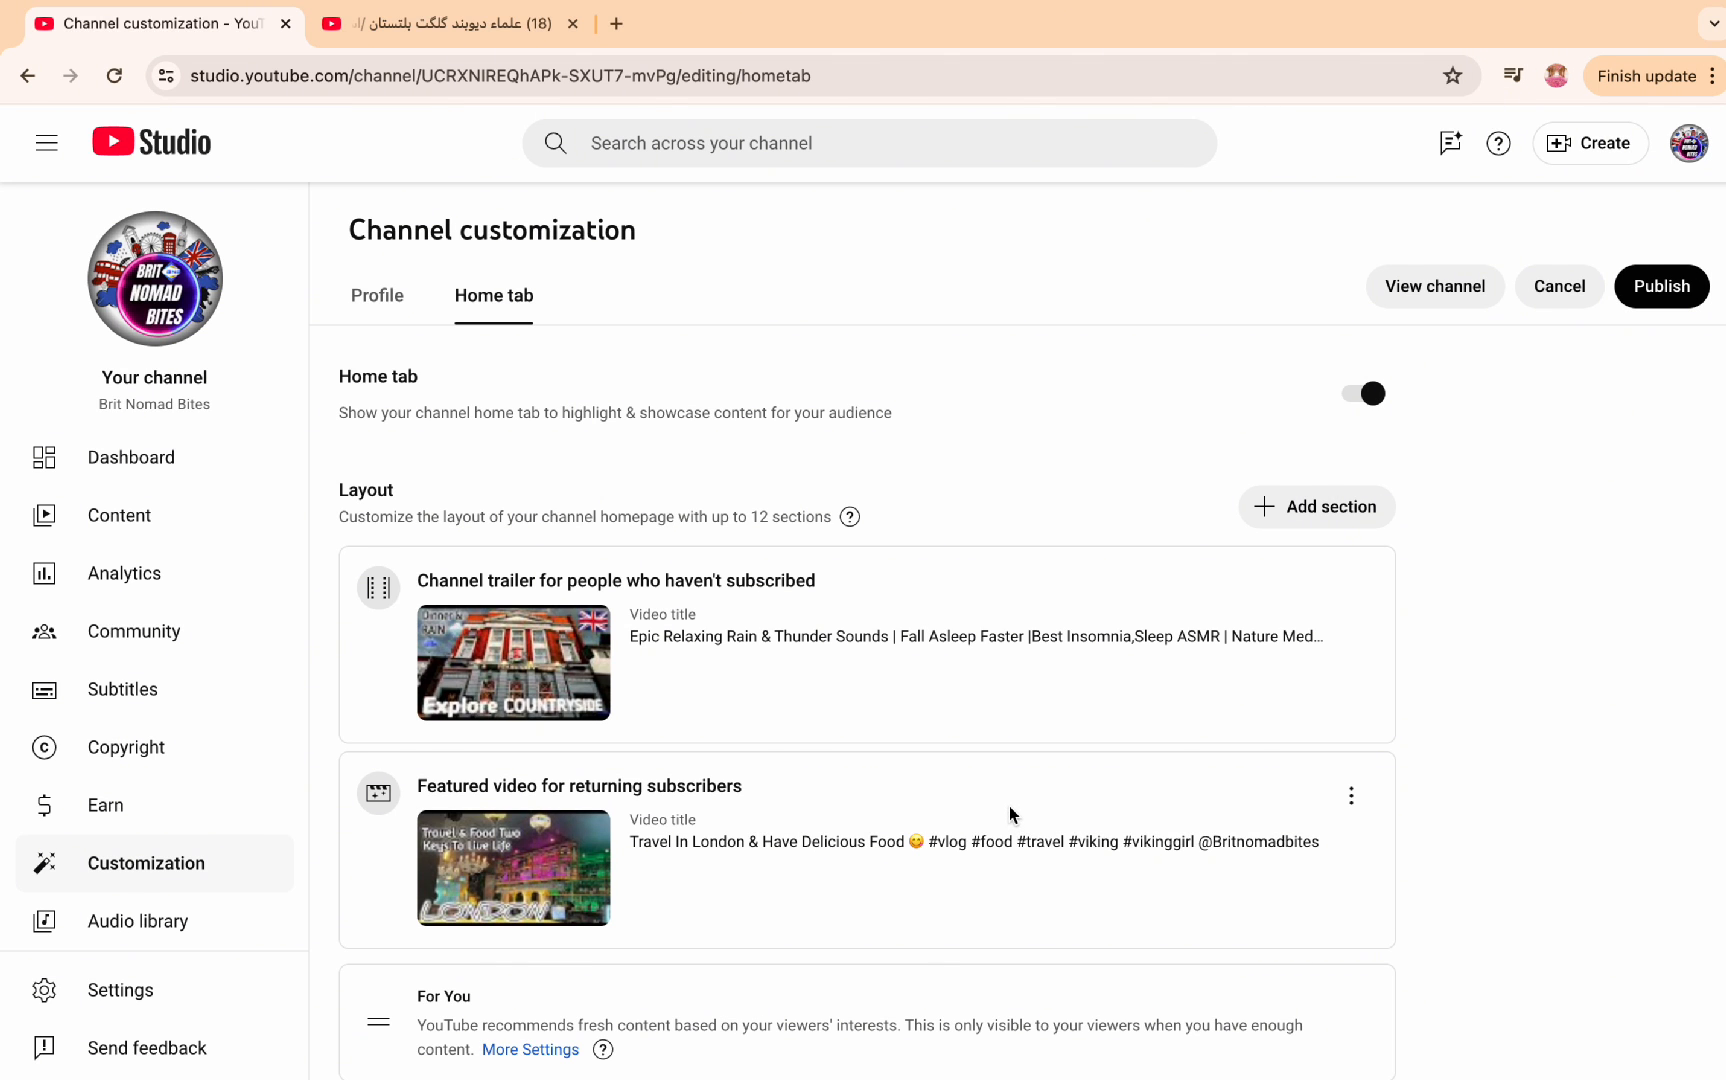
# Step: Check the remaining home layout sections down to Created playlists, and publish the home tab changes
pyautogui.scroll(-2, 1010, 815)
pyautogui.scroll(-5, 1010, 815)
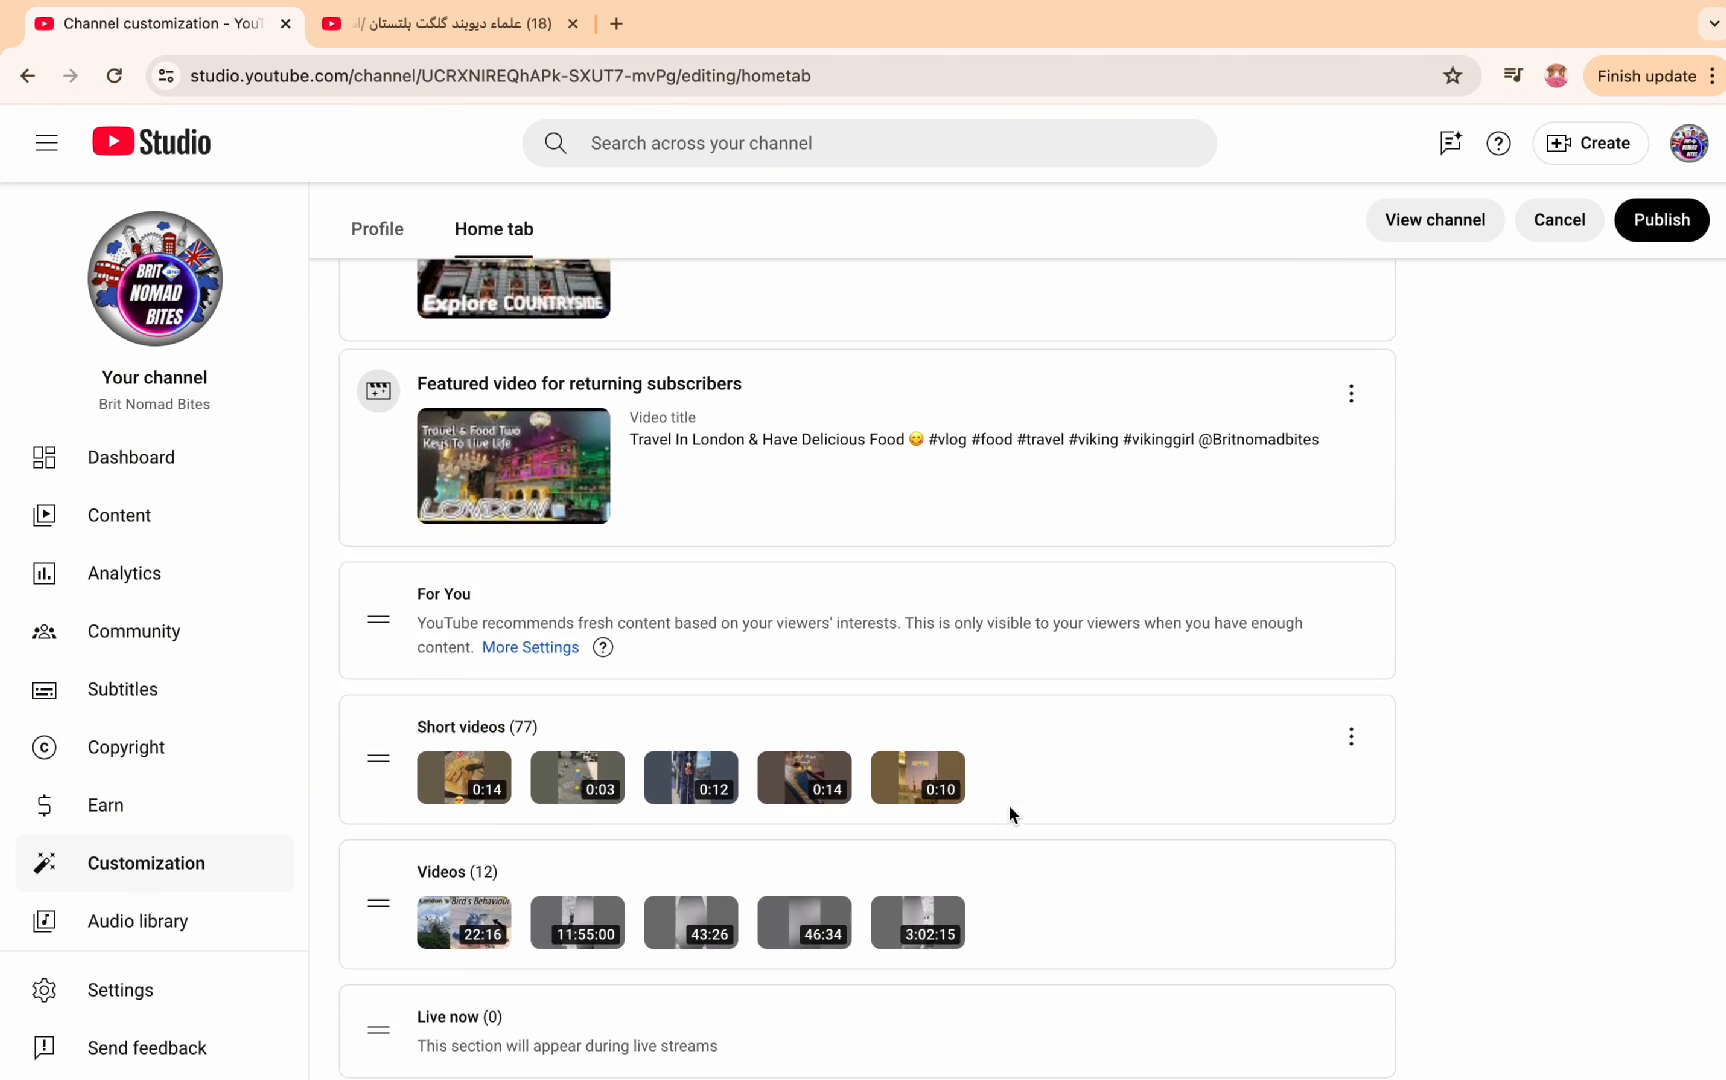
pyautogui.scroll(-4, 1010, 815)
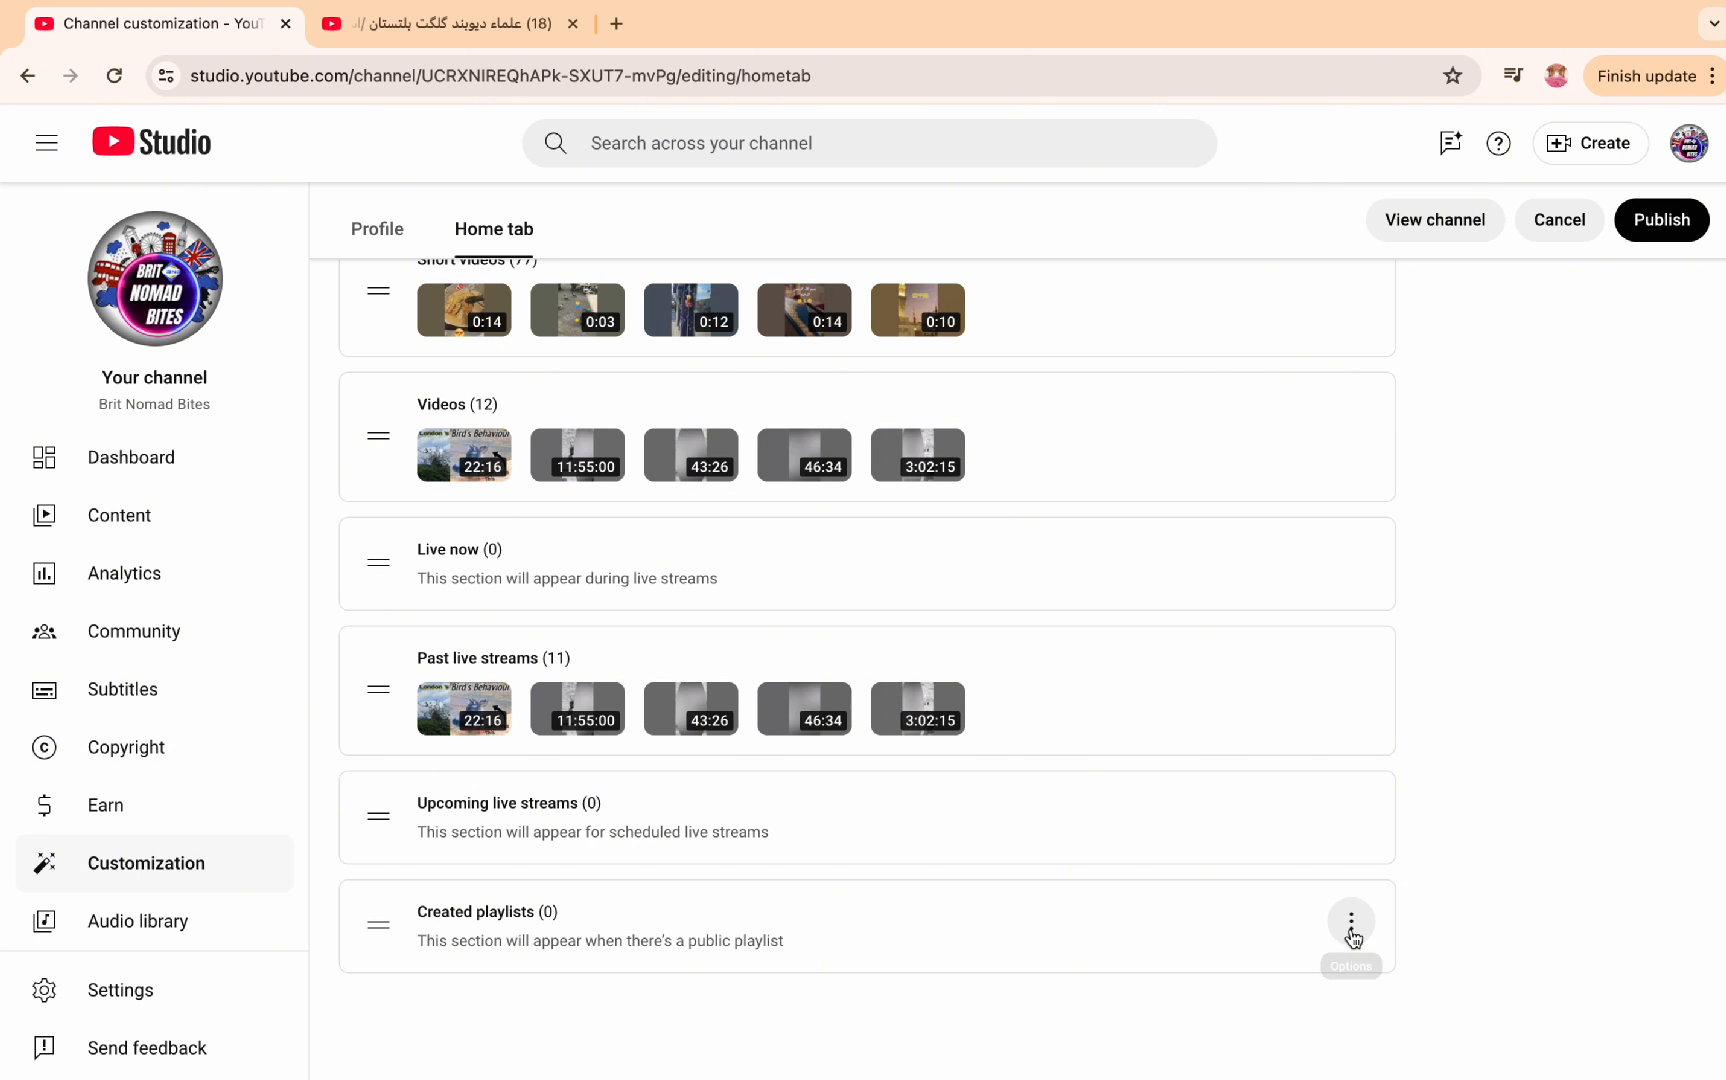
pyautogui.click(1351, 930)
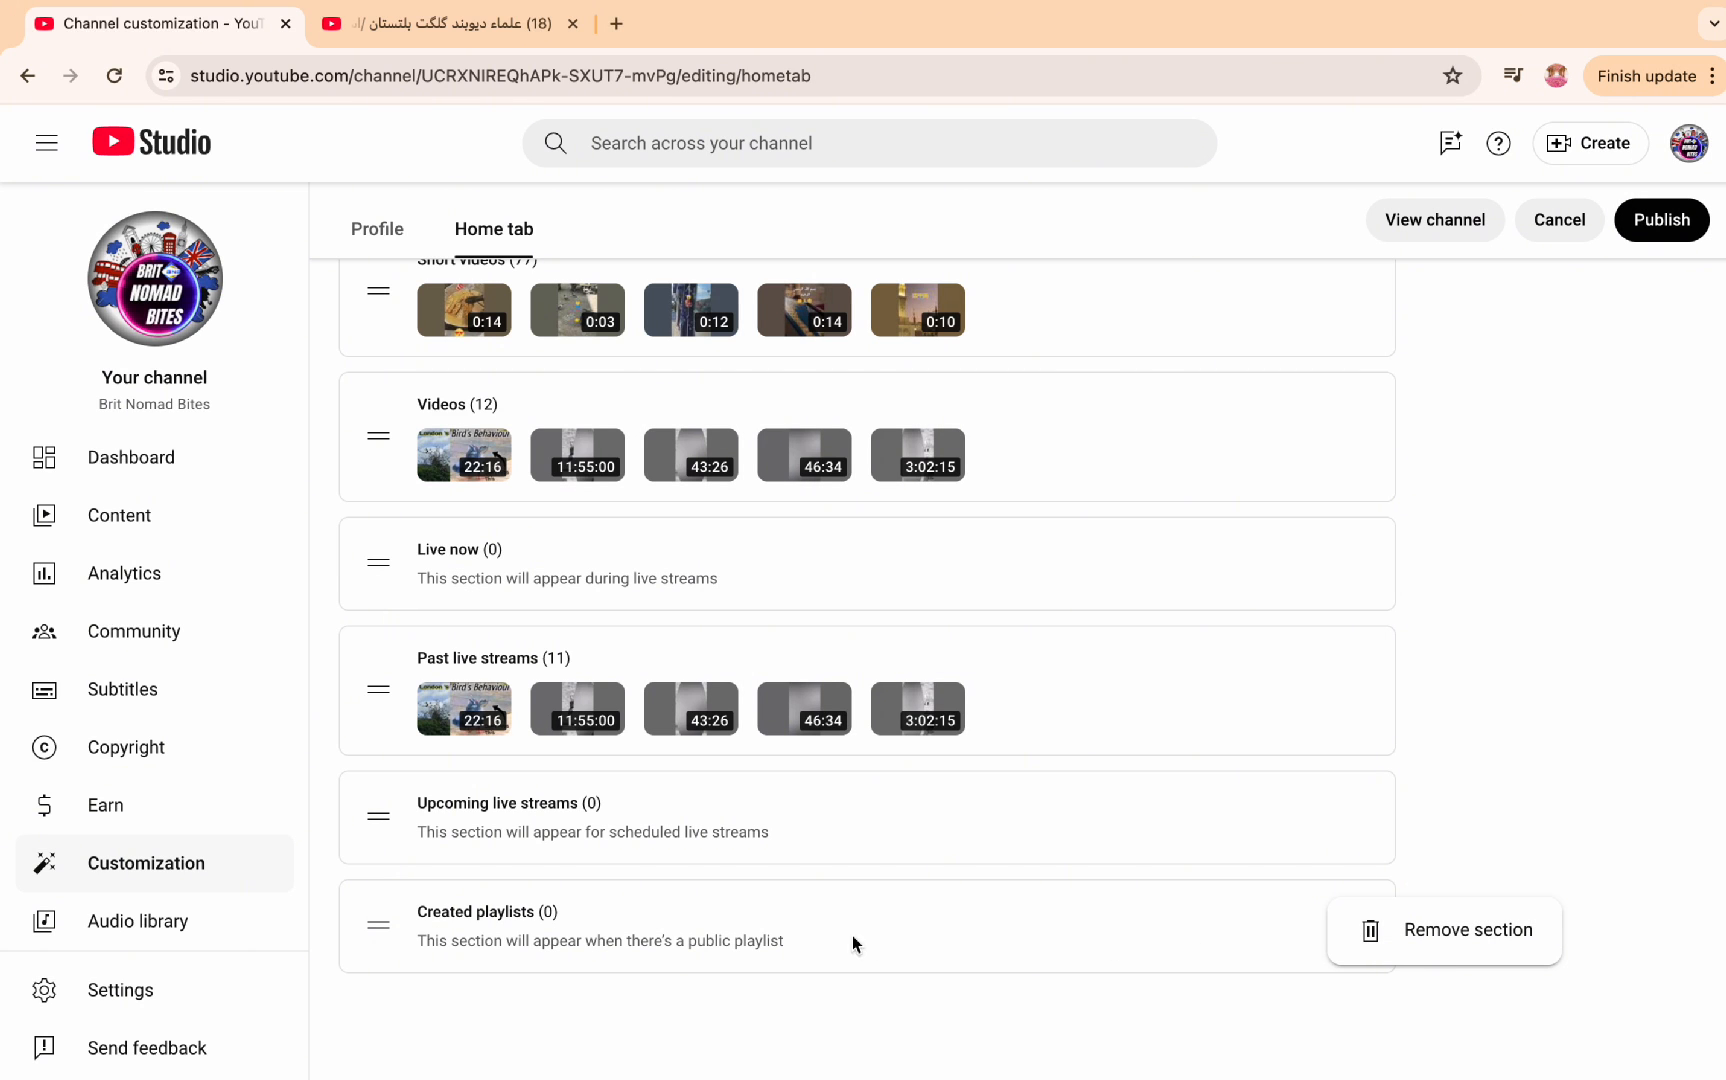
pyautogui.click(826, 942)
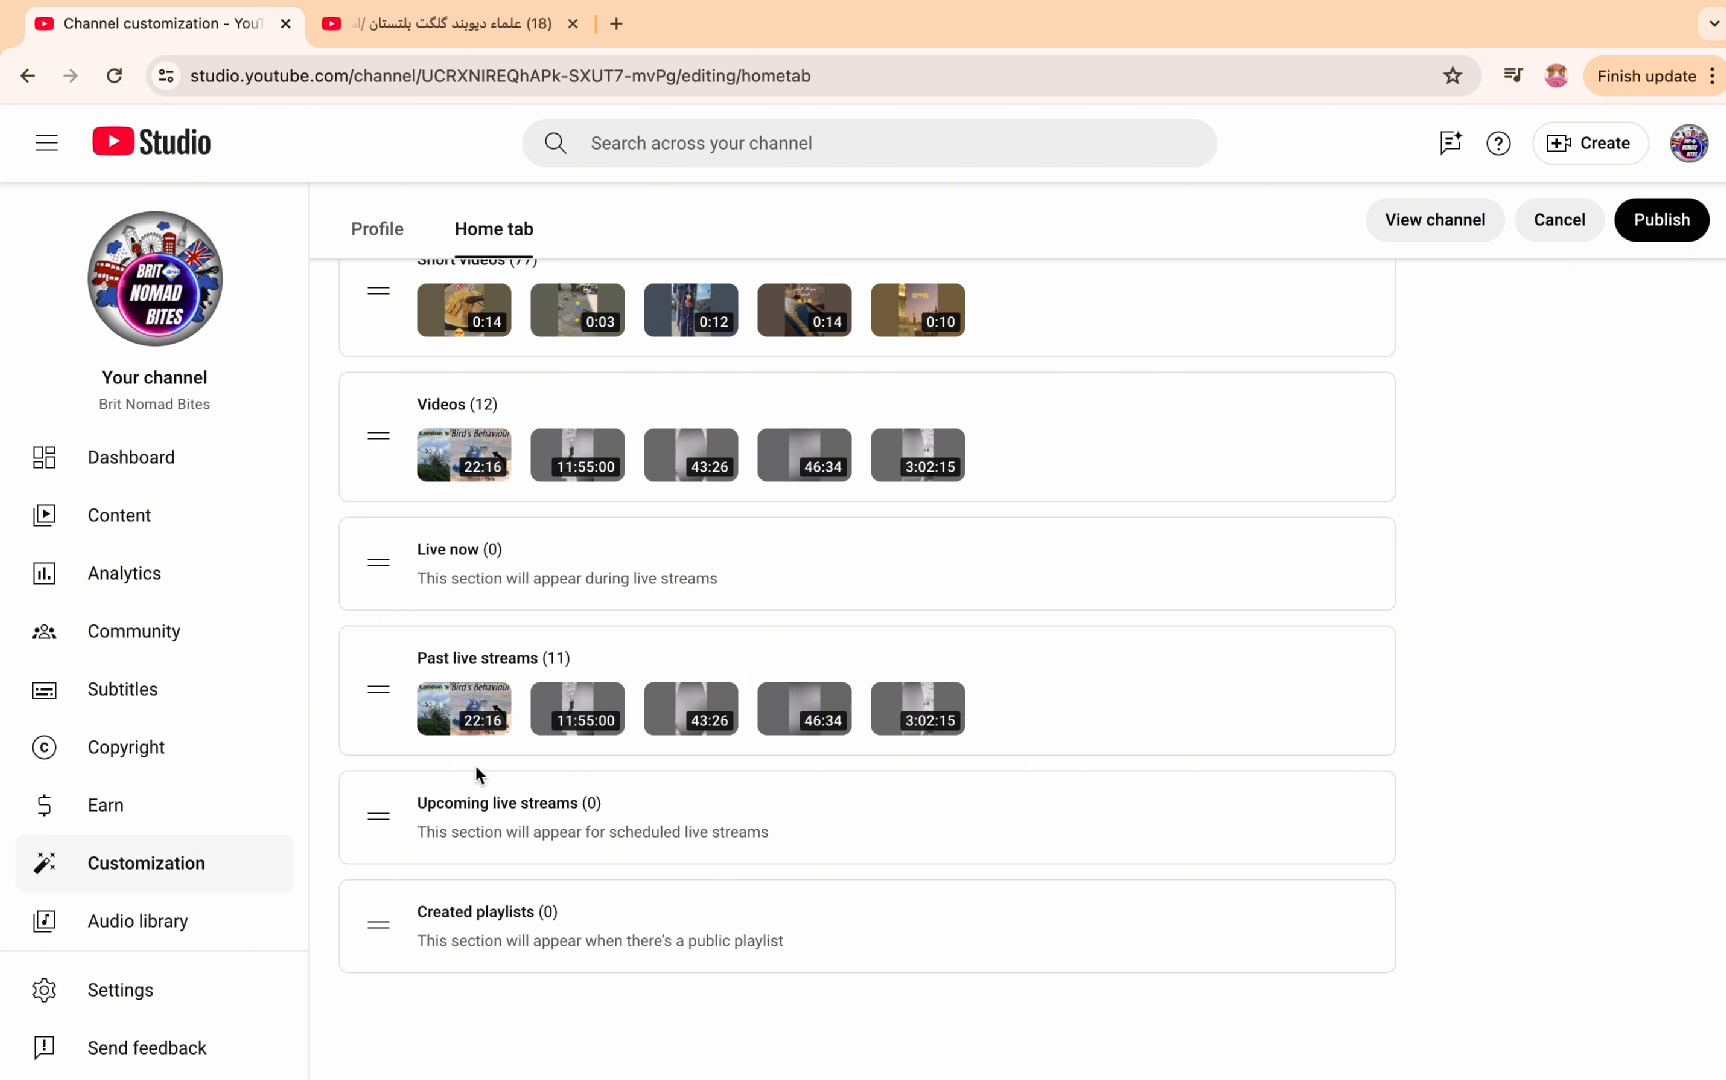
pyautogui.scroll(6, 757, 502)
pyautogui.scroll(3, 757, 502)
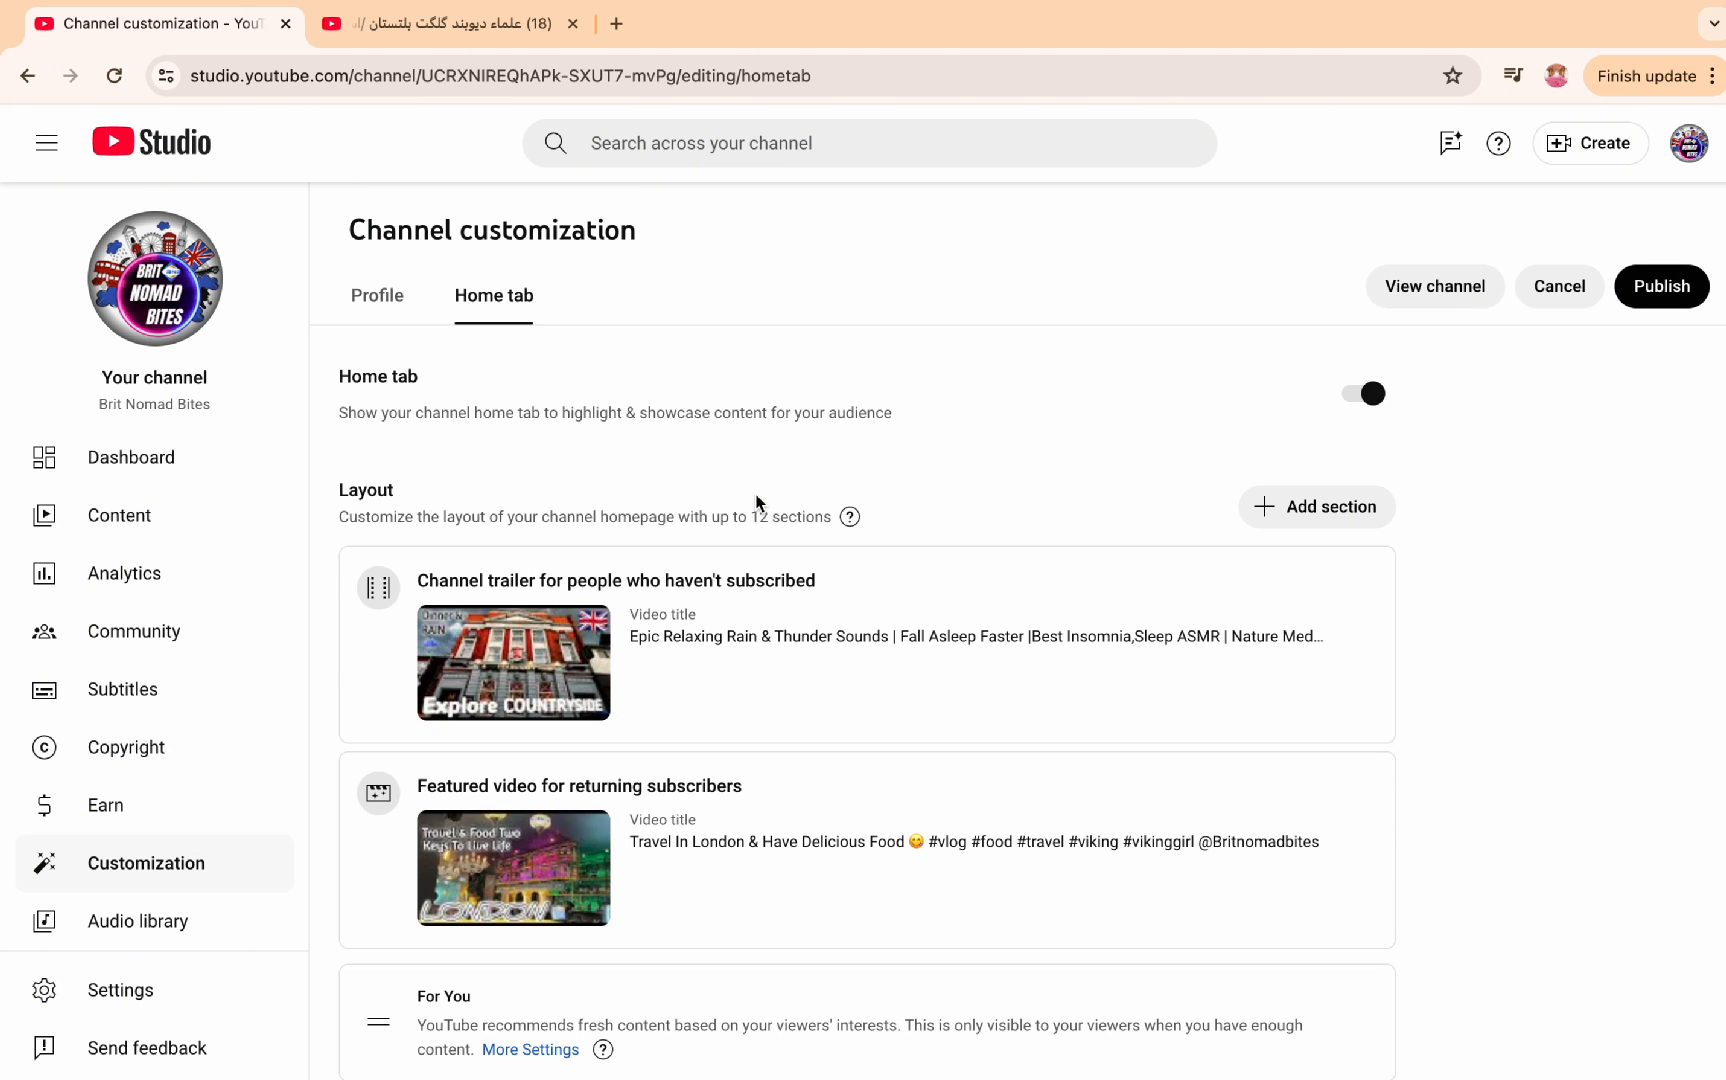
pyautogui.click(1669, 292)
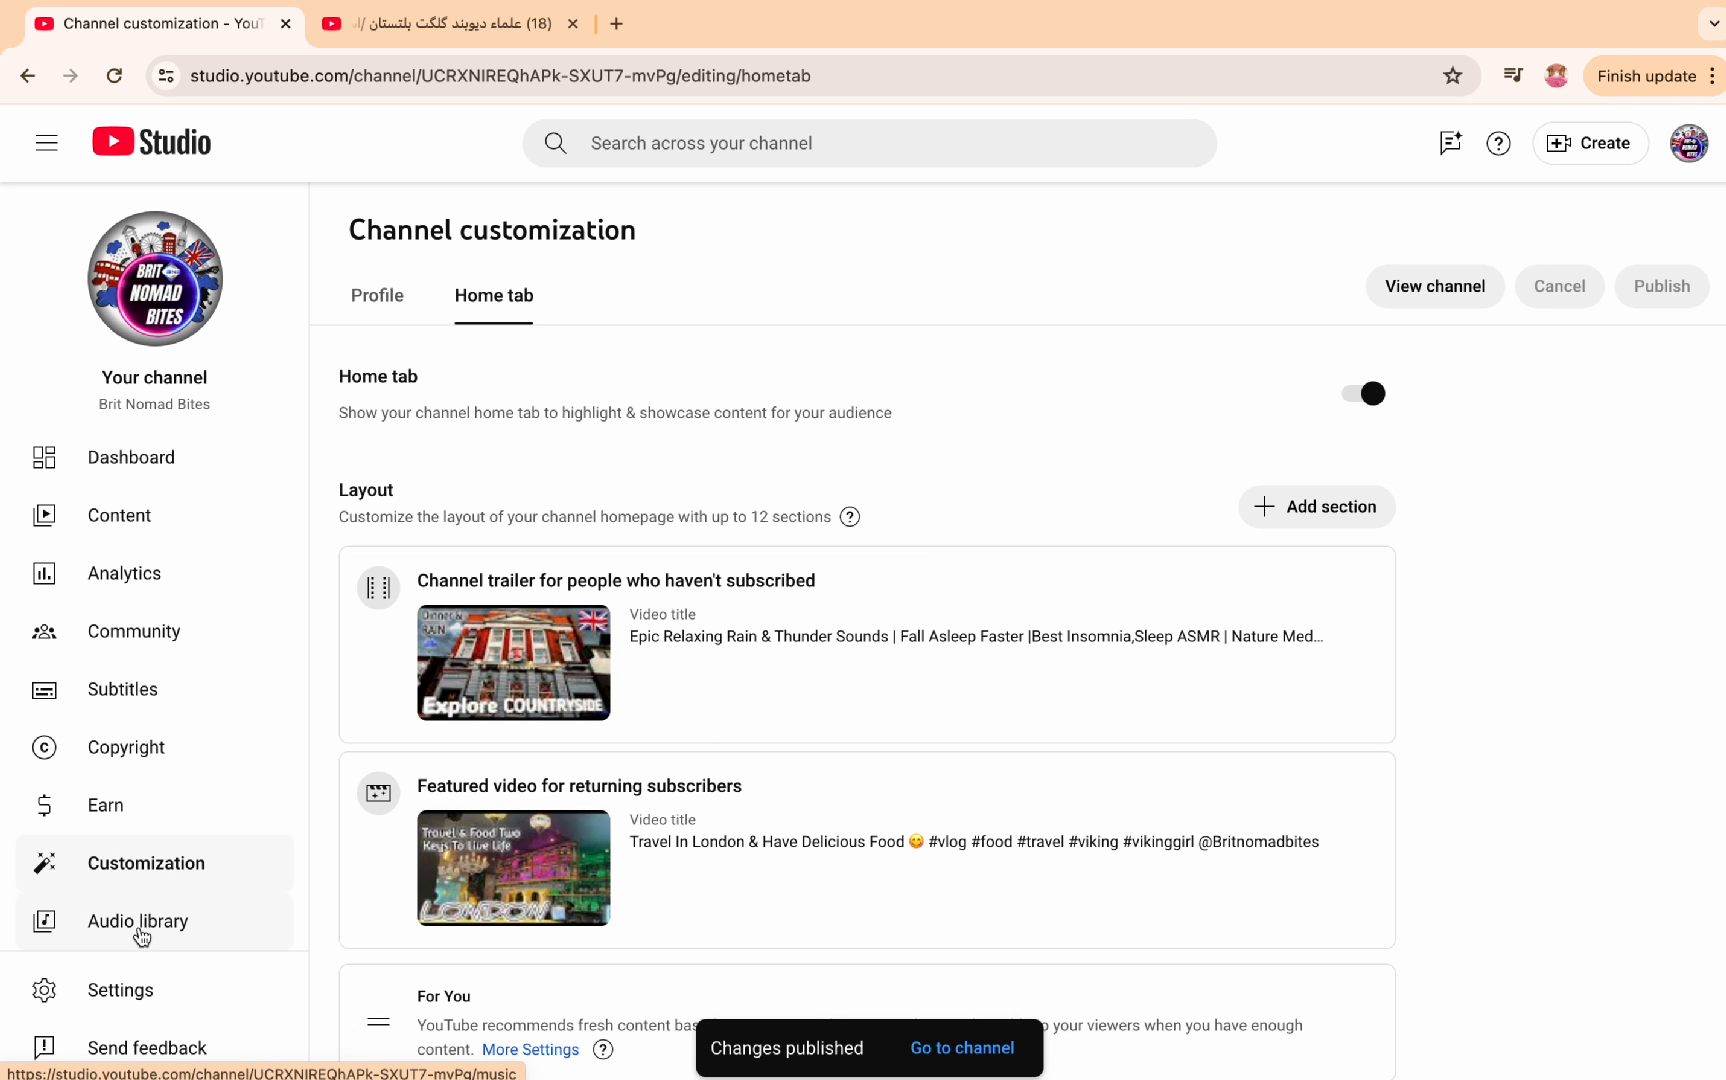
# Step: In the channel's advanced settings, enable "Don't show potentially inappropriate words" for automatic captions and save the settings
pyautogui.click(137, 993)
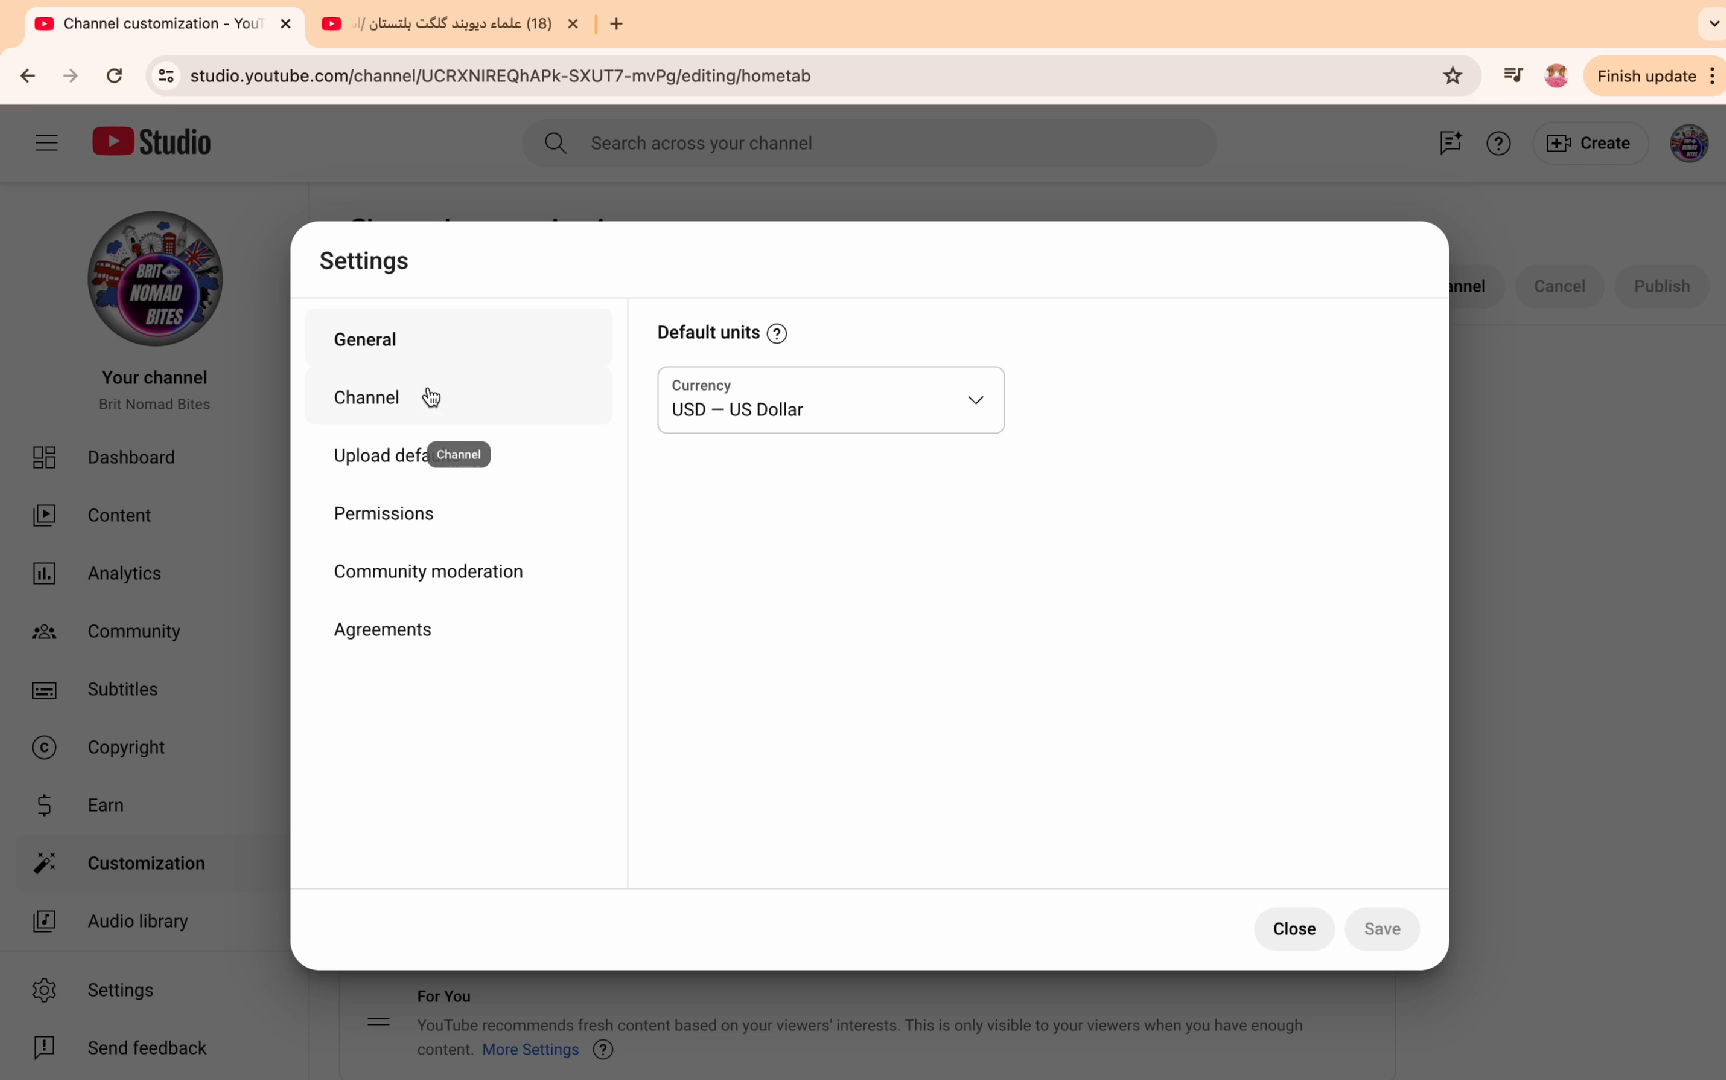
pyautogui.click(369, 400)
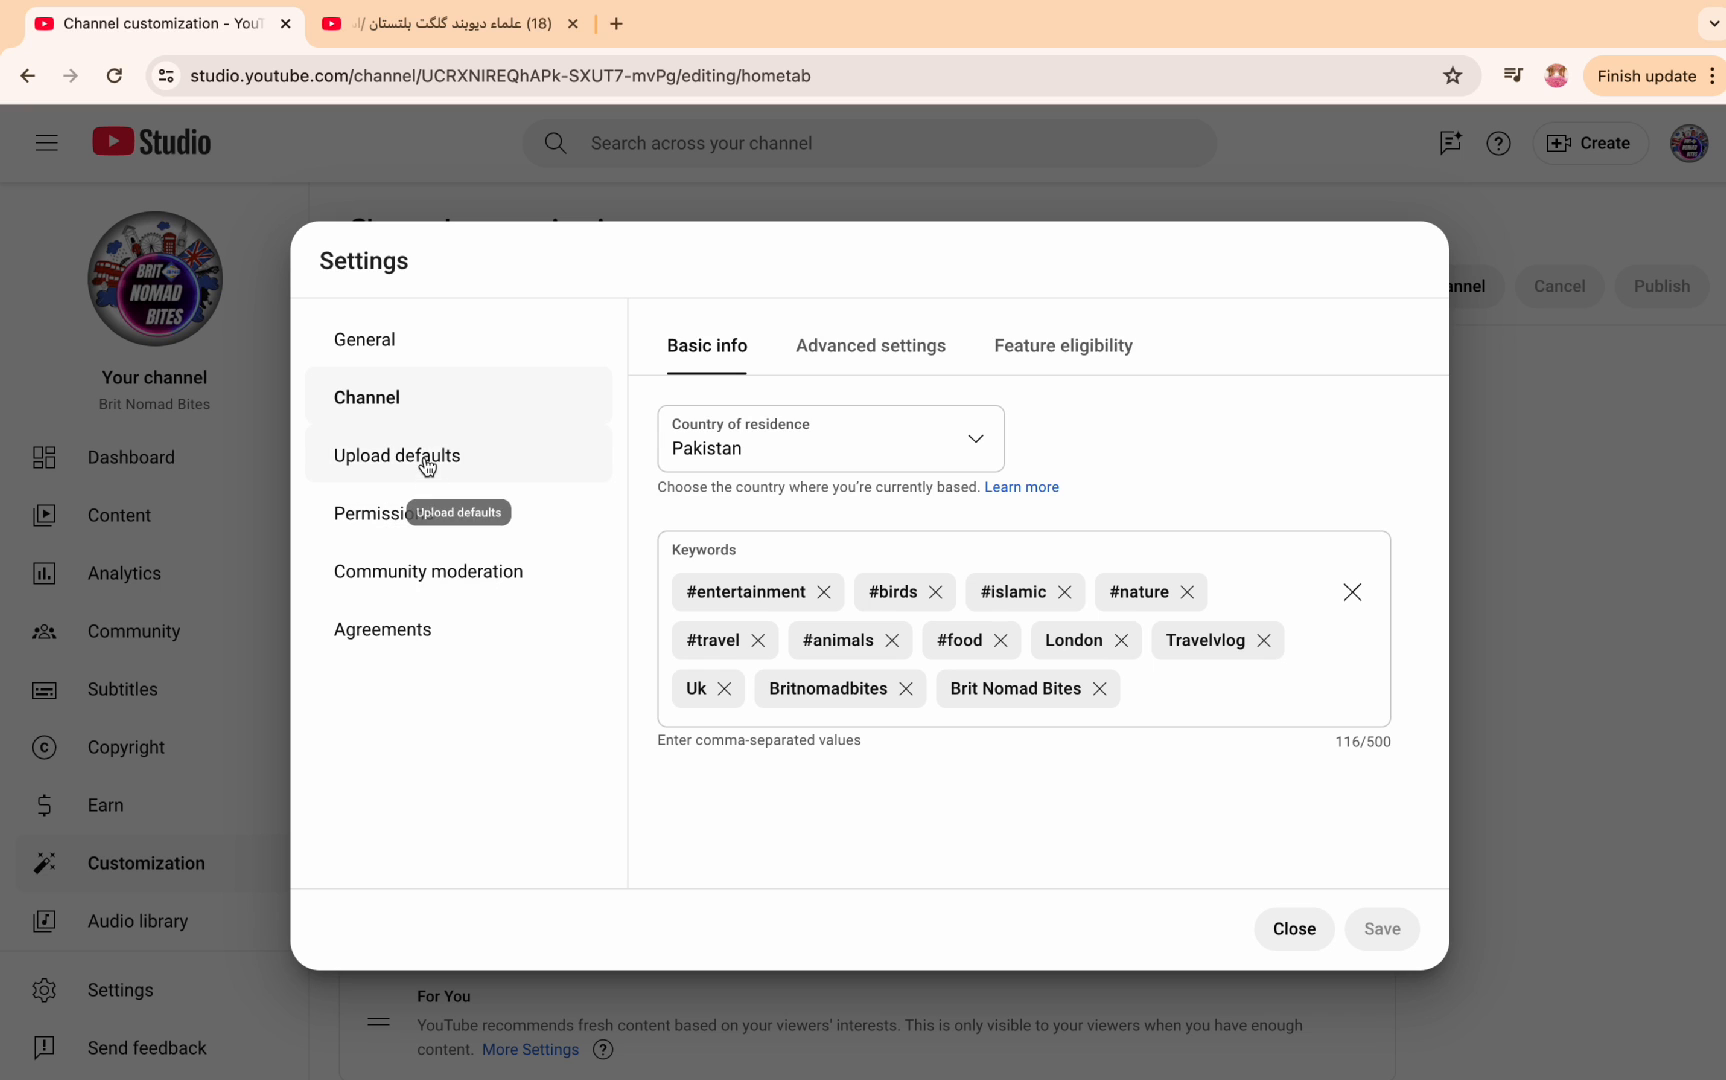
pyautogui.click(860, 365)
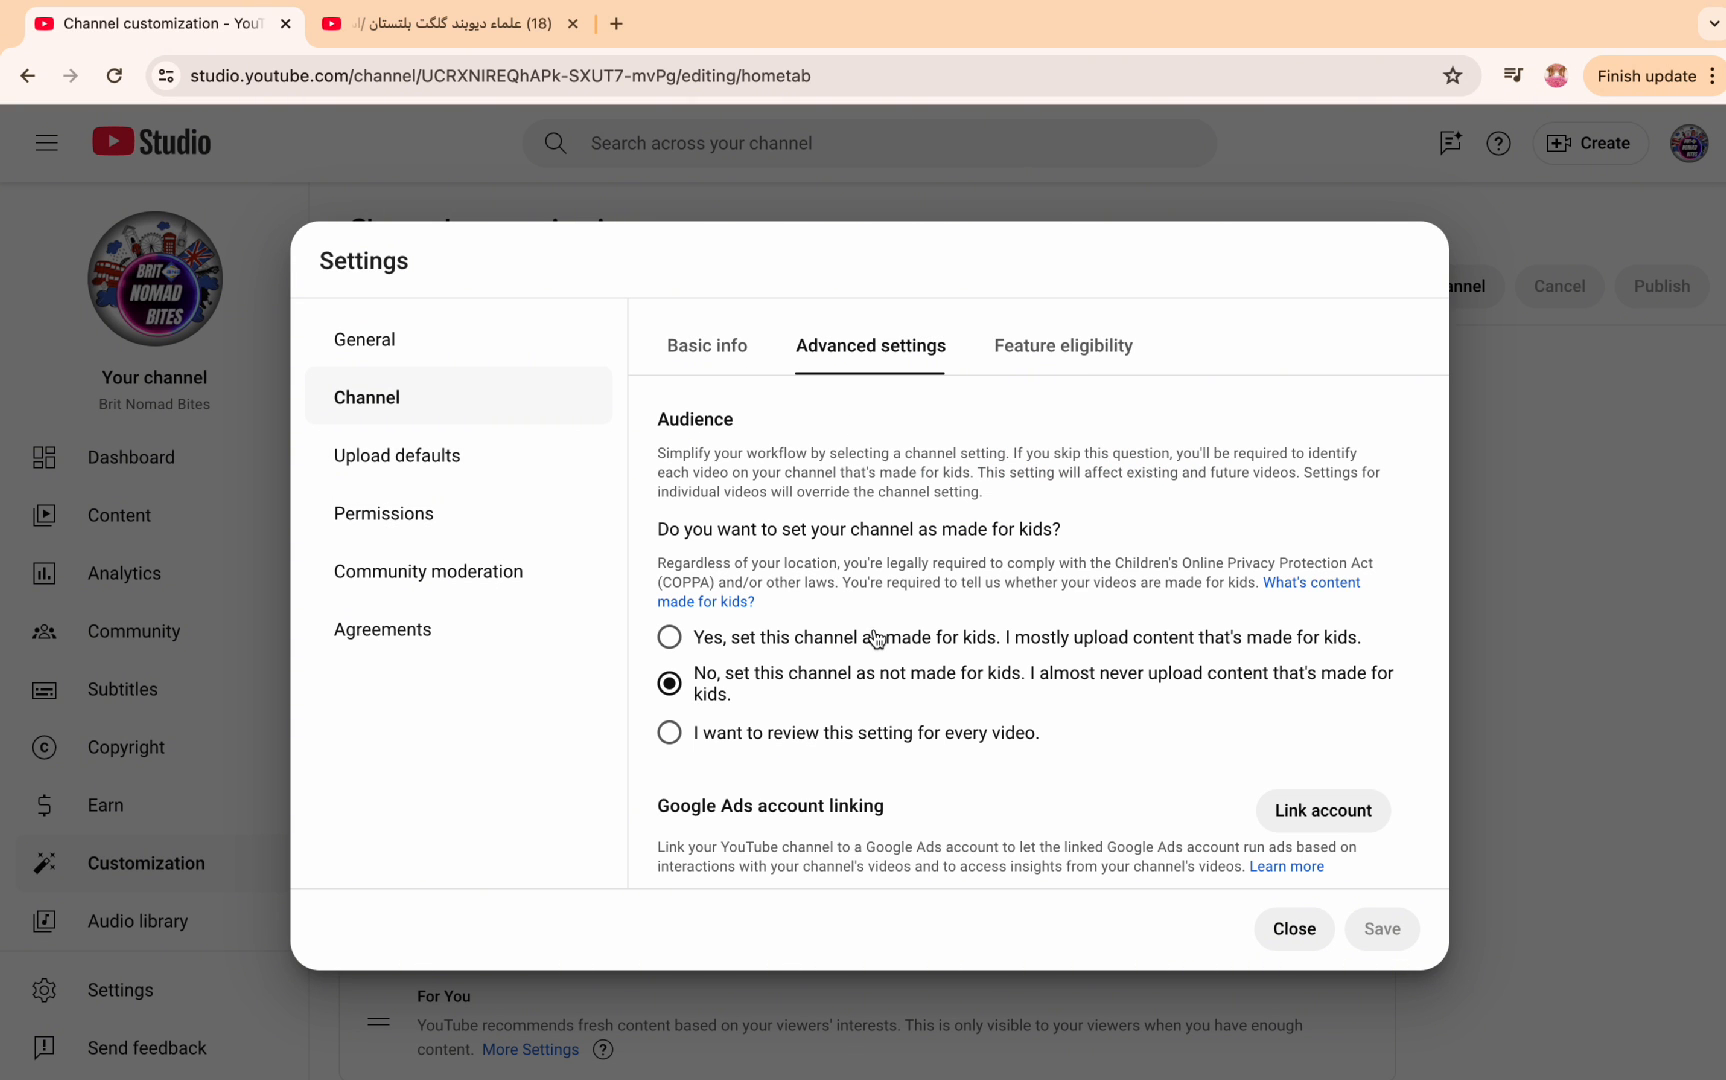
pyautogui.scroll(-1, 876, 638)
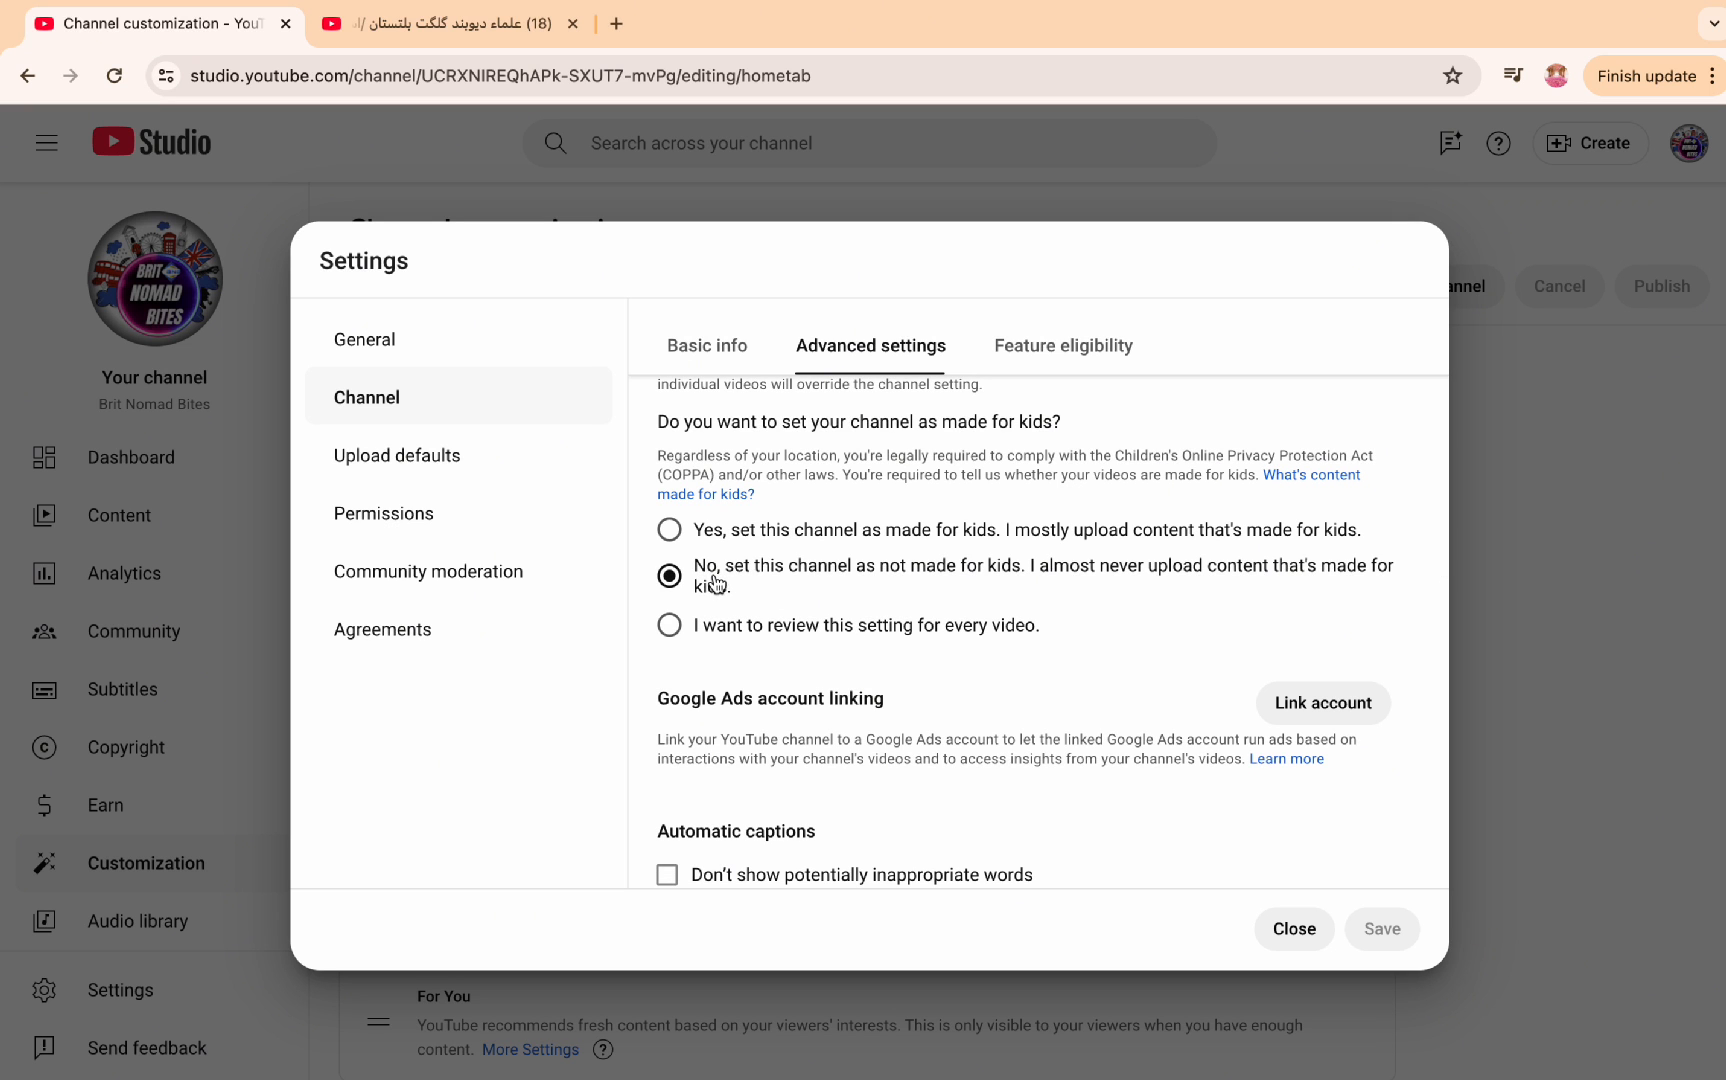
pyautogui.scroll(-2, 940, 686)
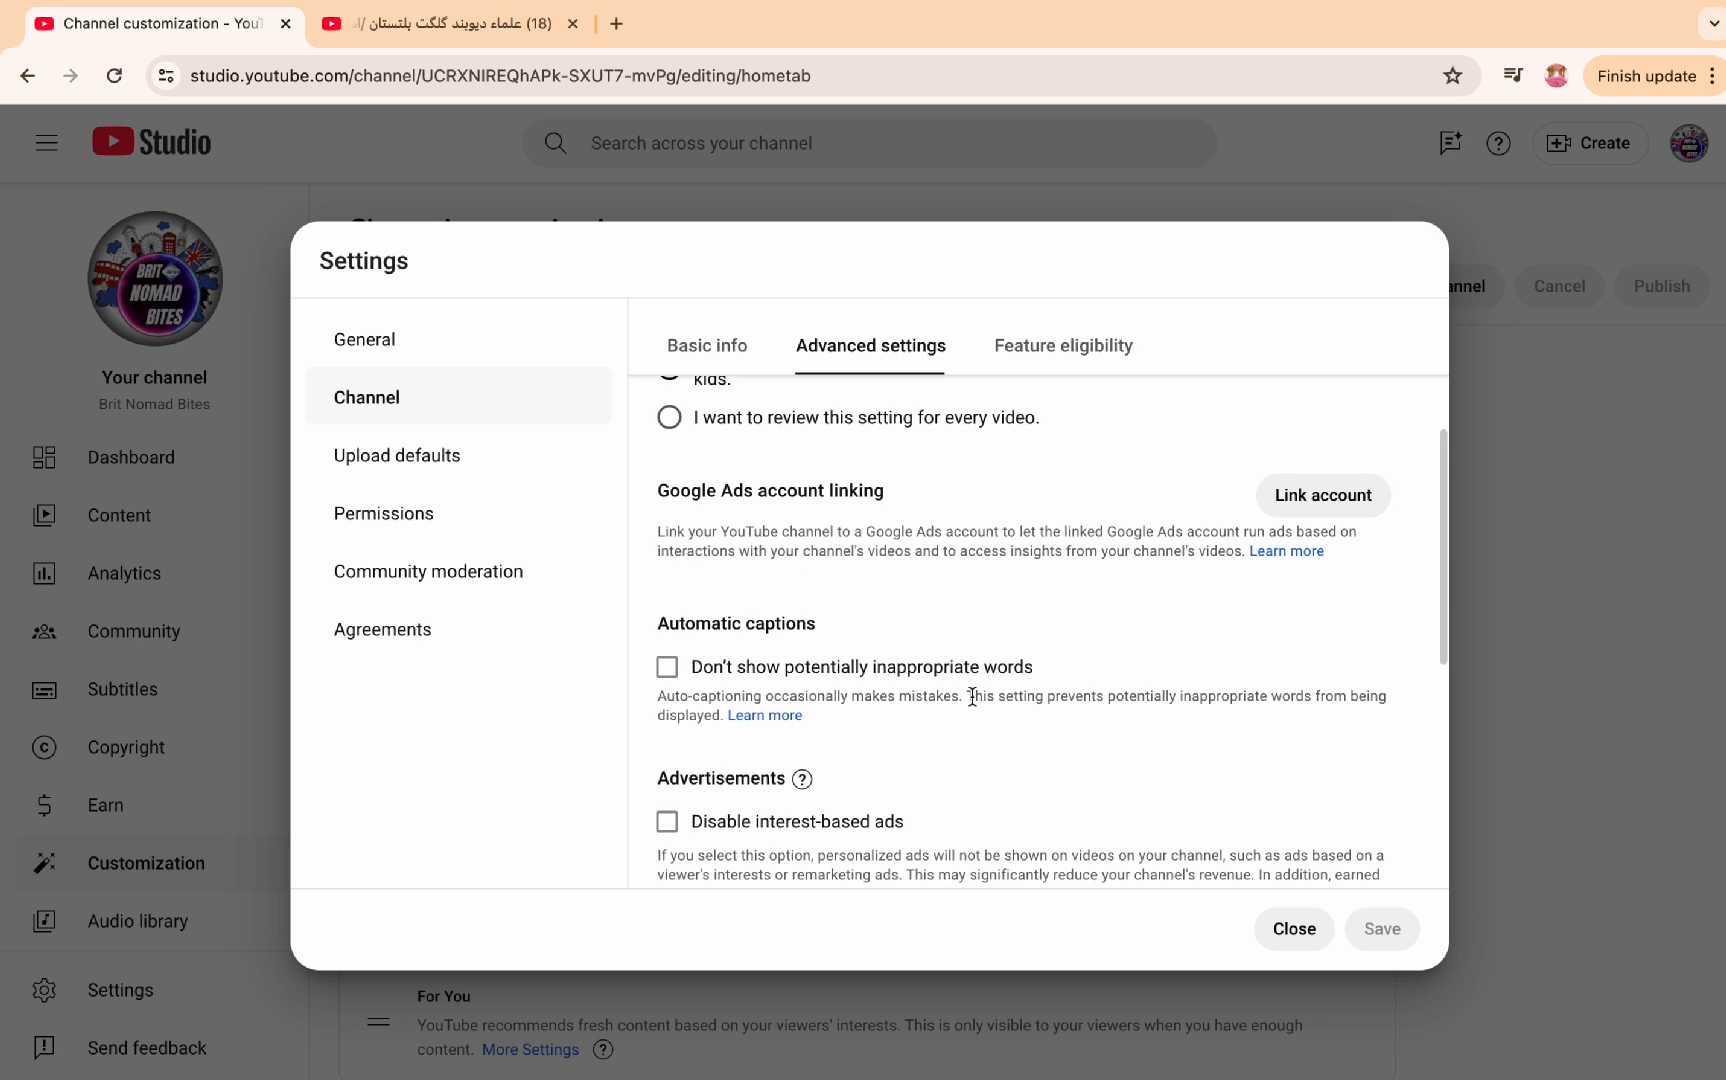
pyautogui.scroll(-1, 972, 697)
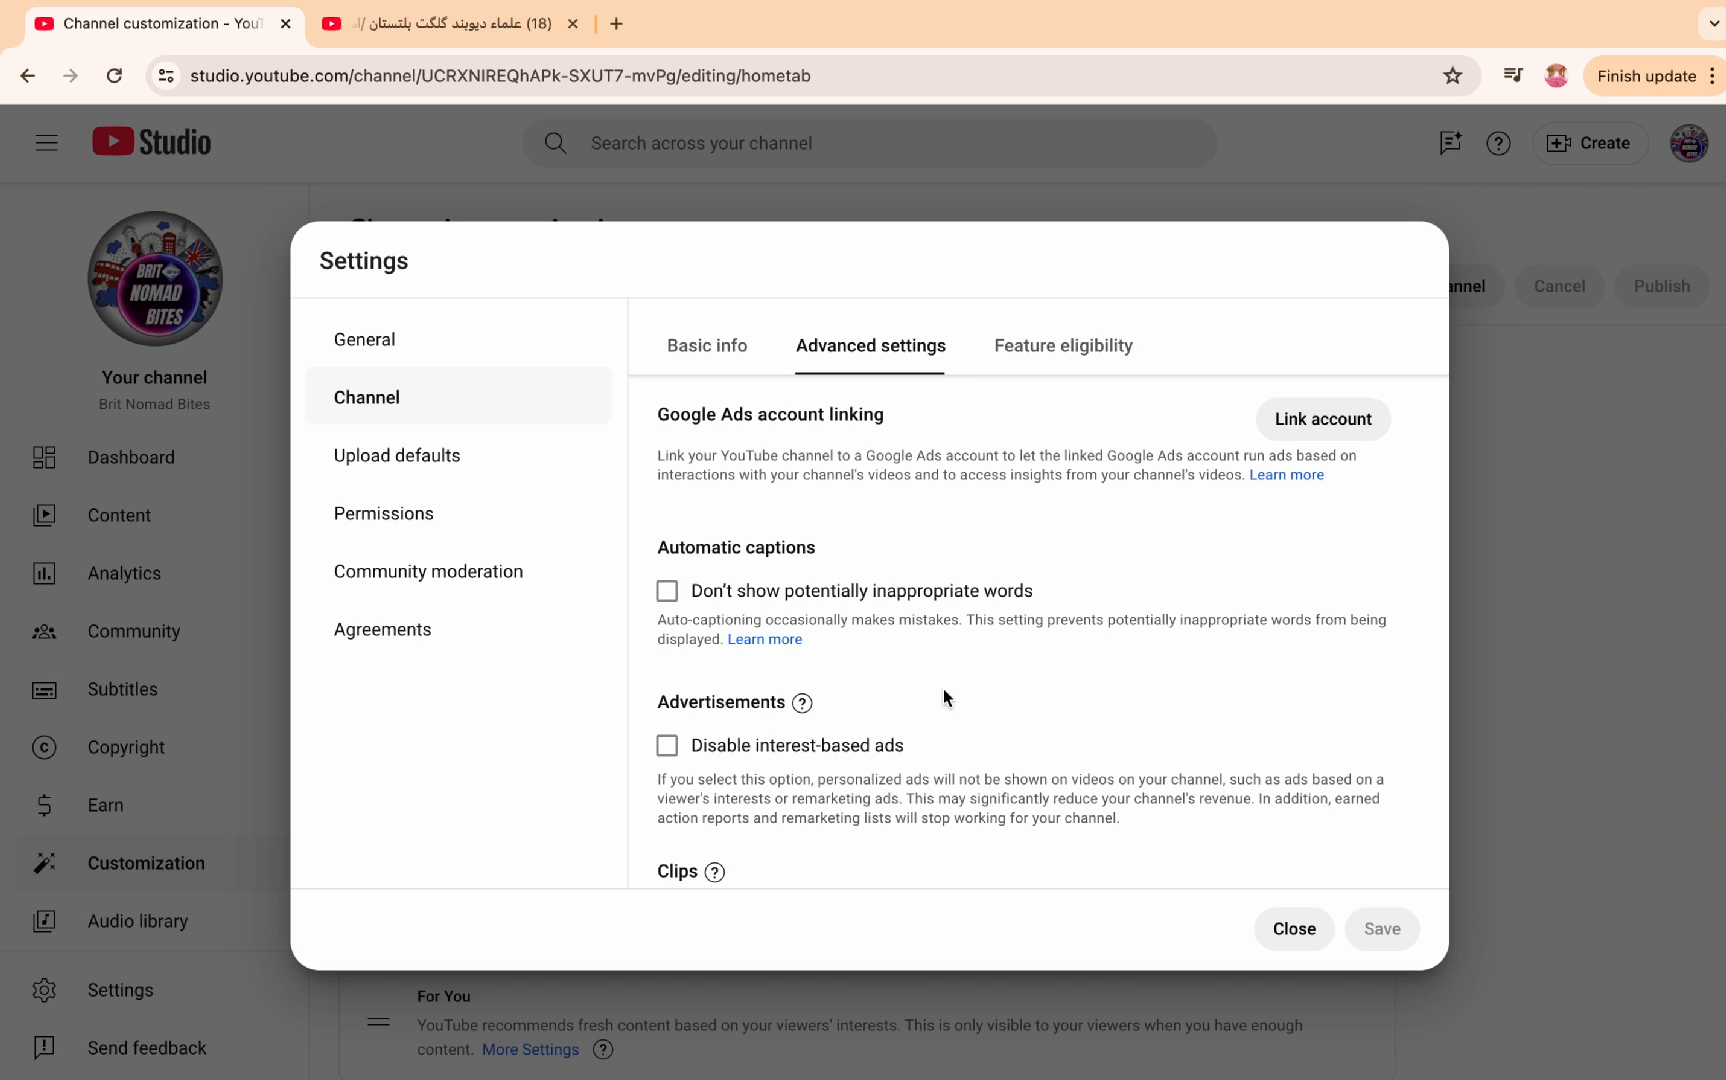
pyautogui.click(668, 593)
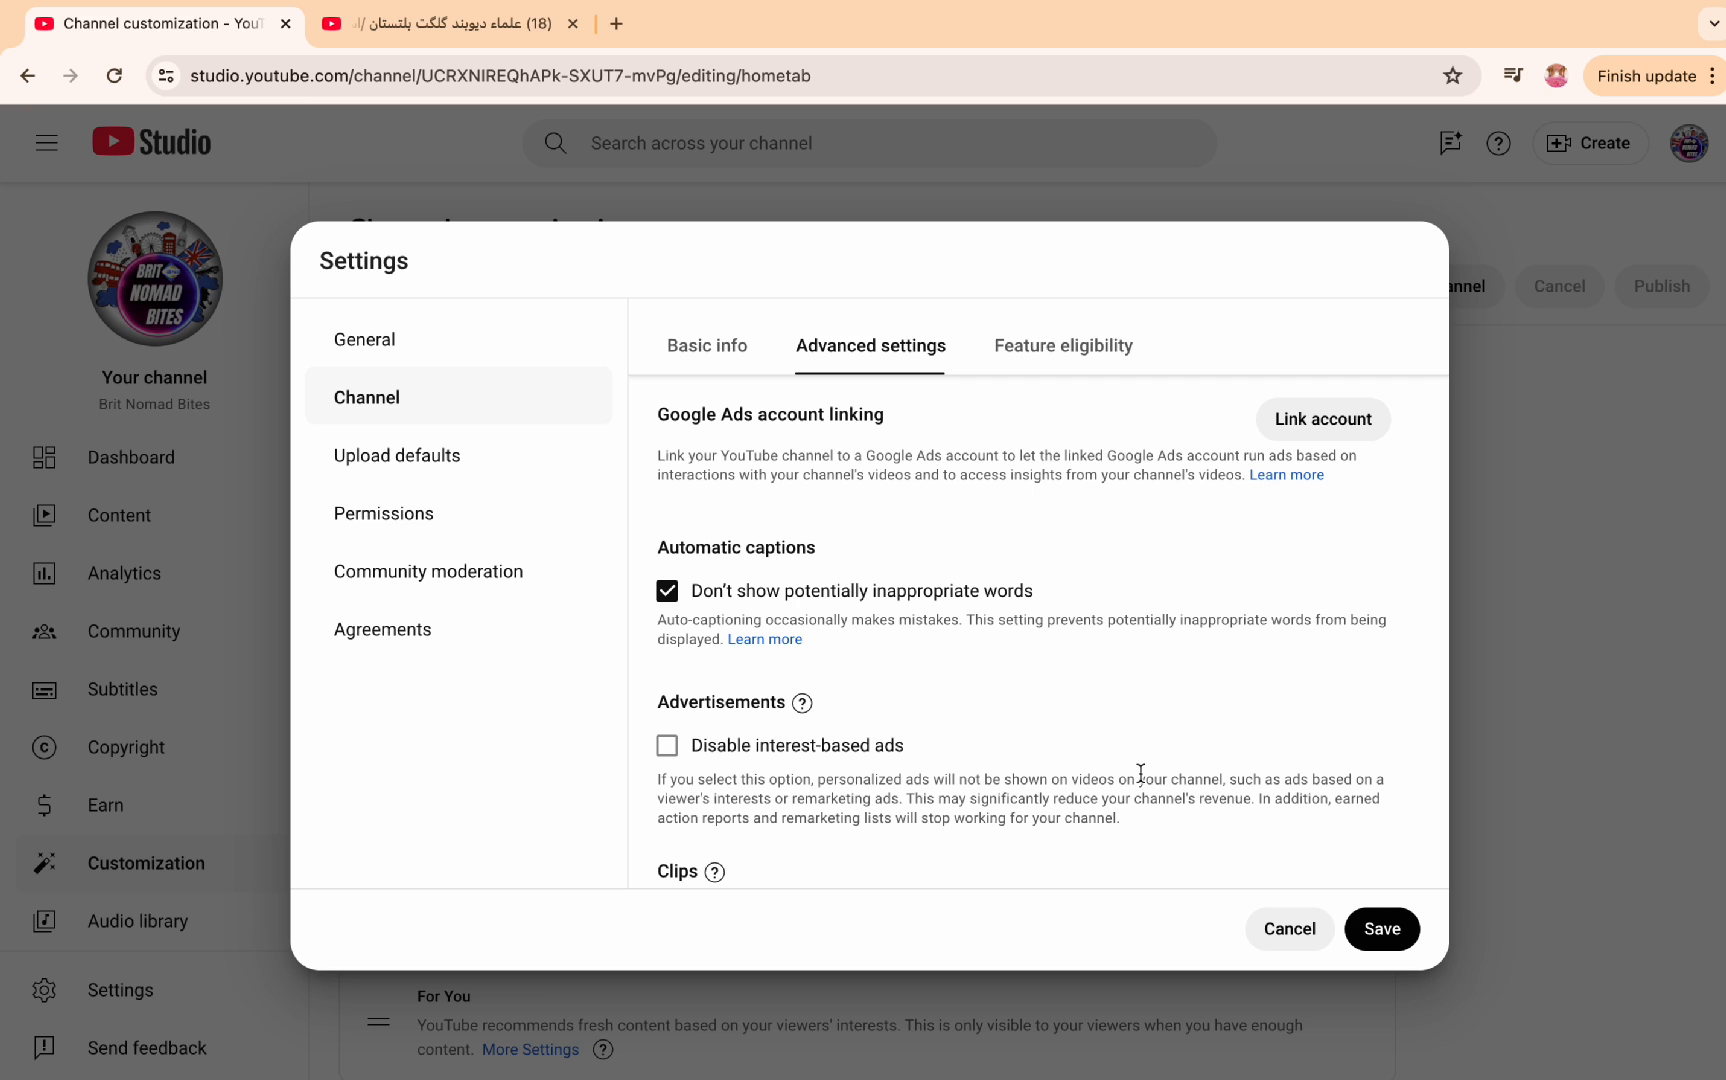
pyautogui.scroll(-2, 1140, 775)
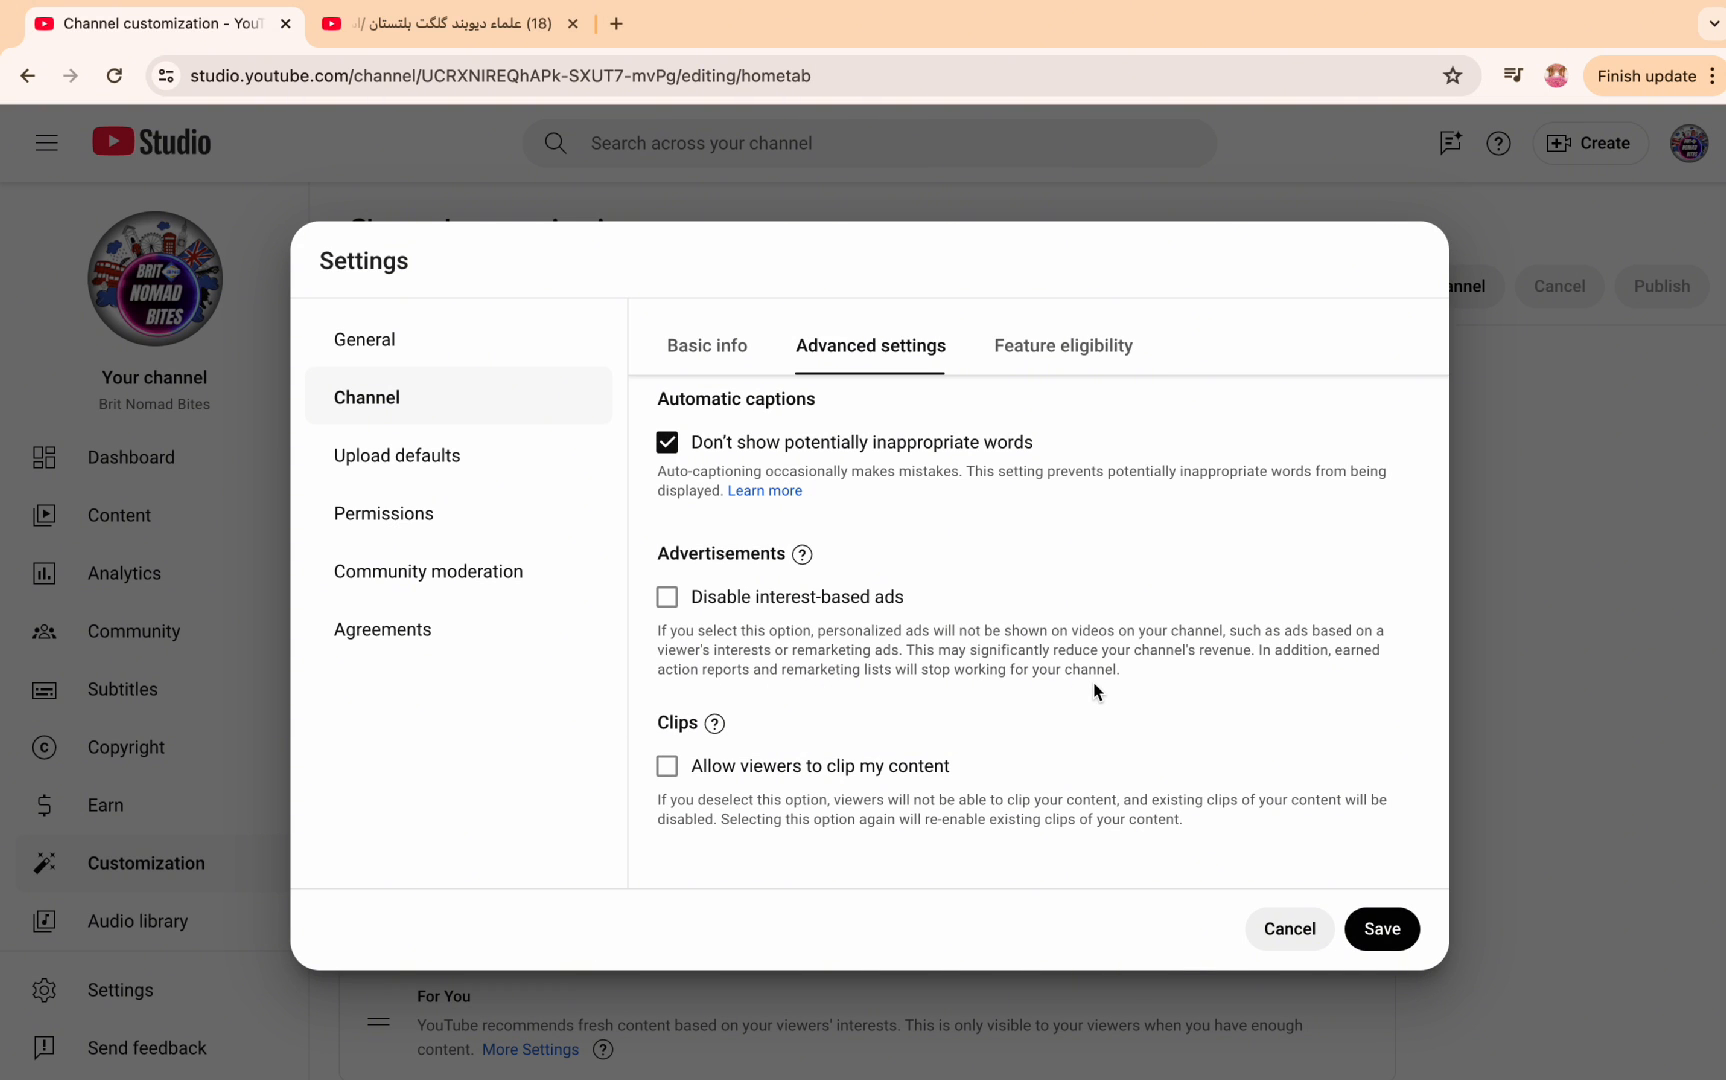
pyautogui.scroll(-2, 1095, 692)
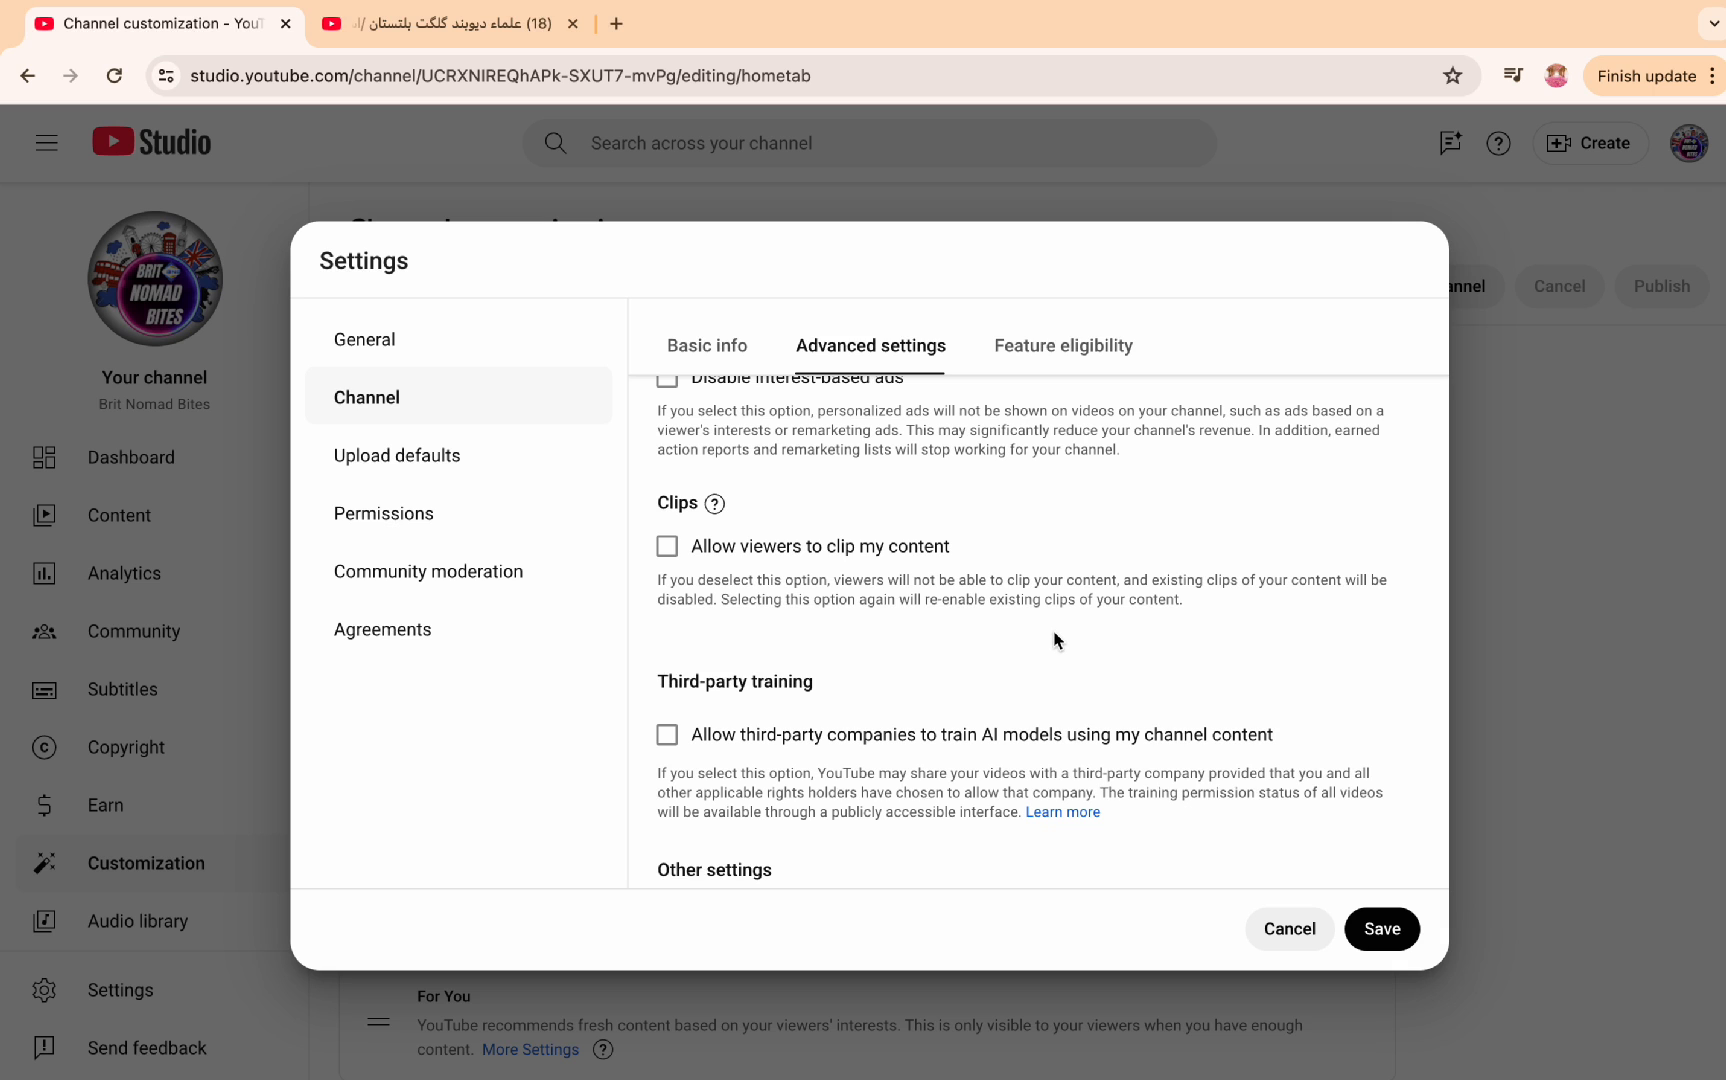
pyautogui.scroll(-1, 1054, 633)
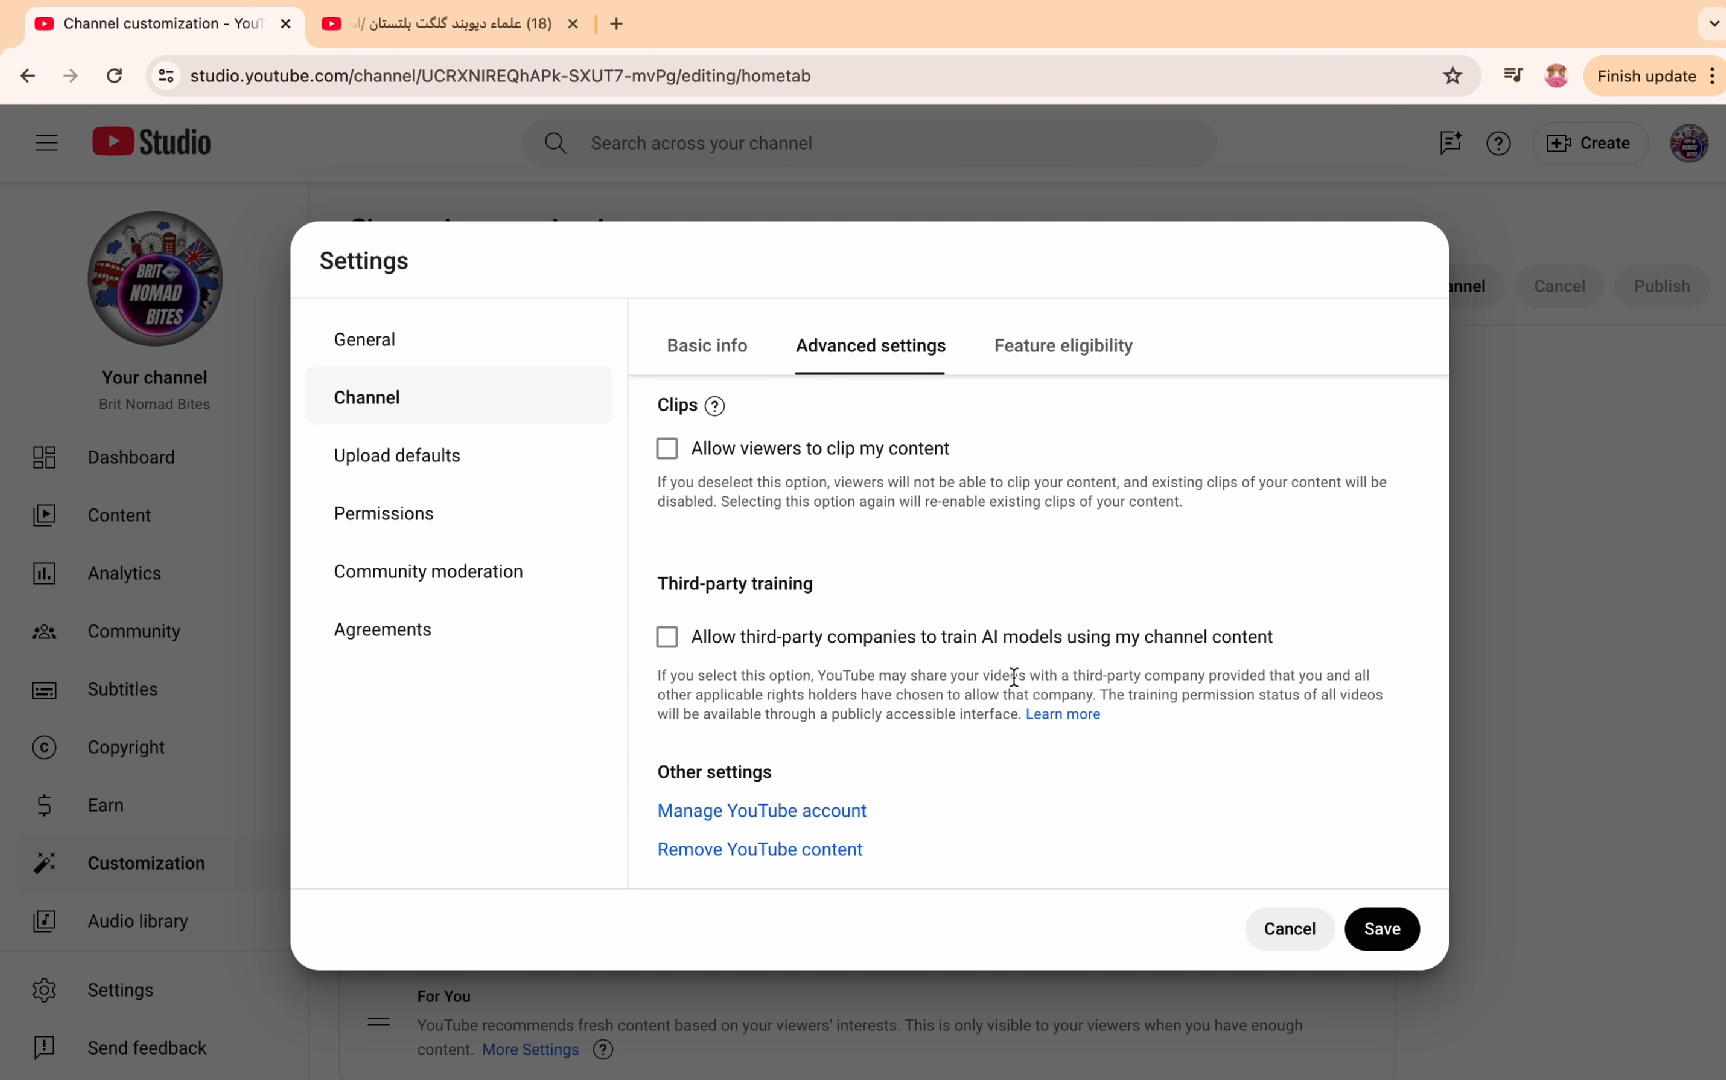
pyautogui.click(1364, 926)
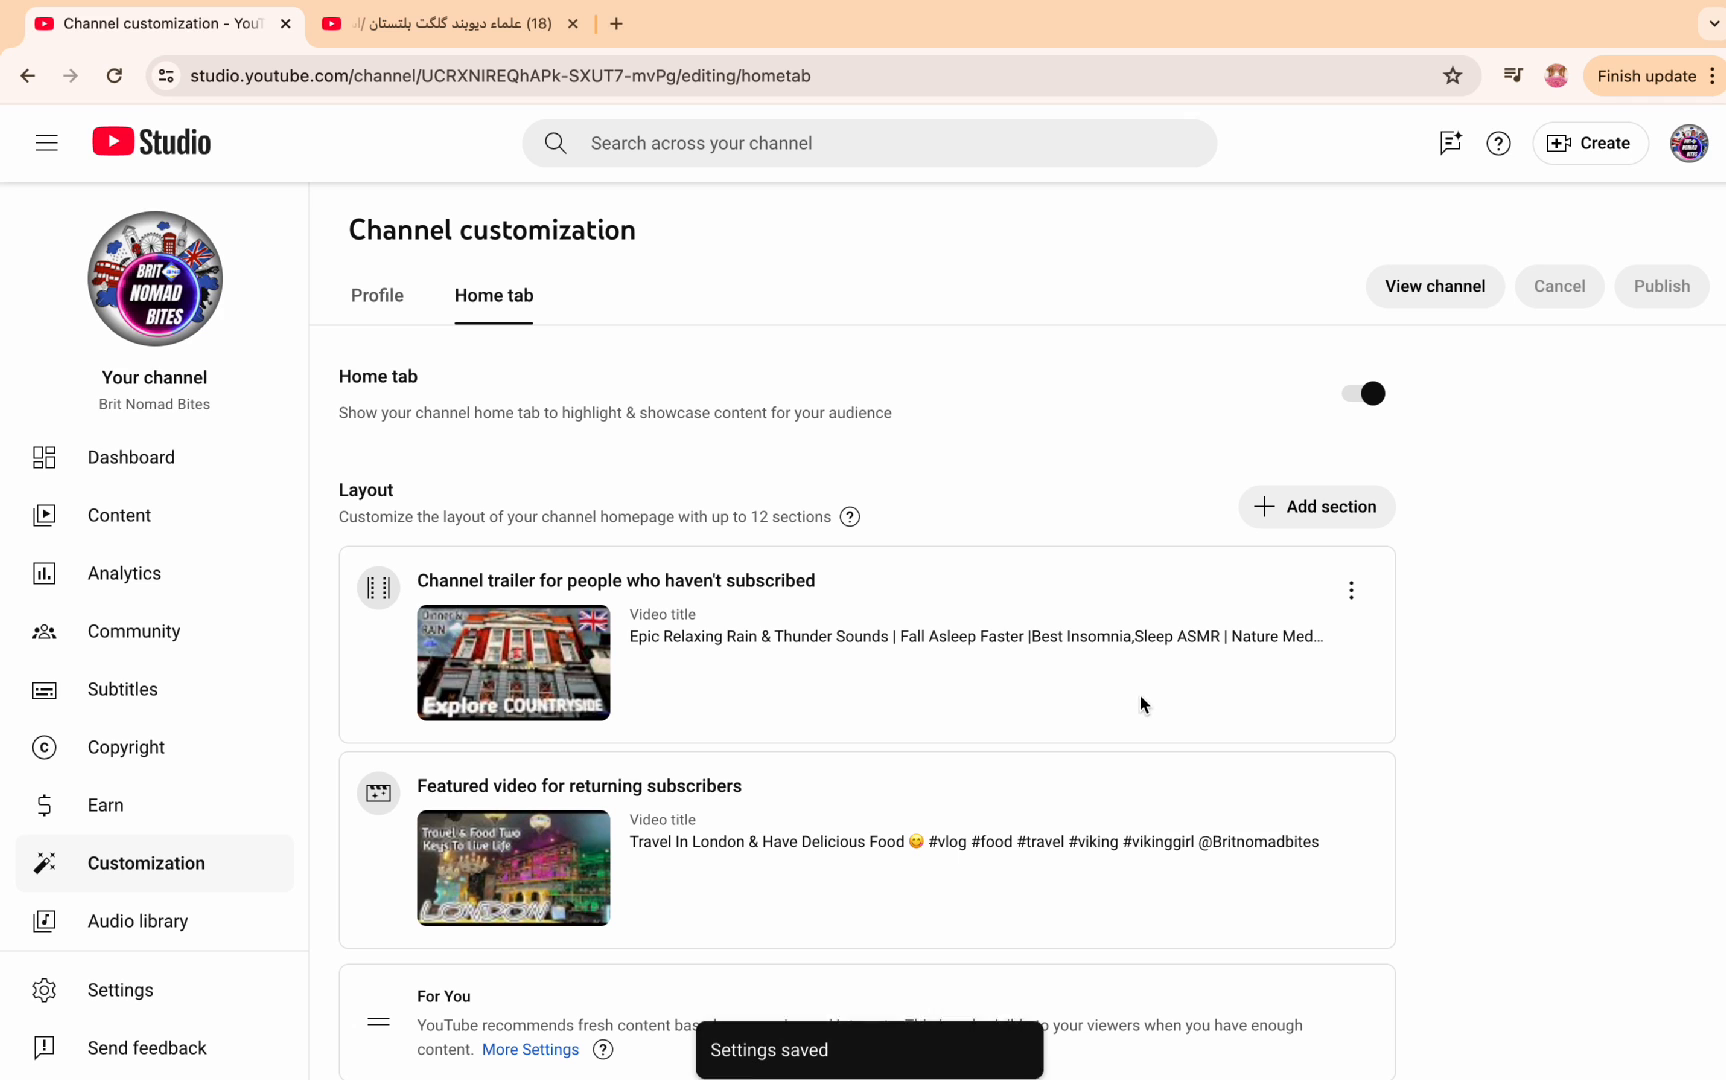
# Step: Reopen the channel settings and review the basic info, feature eligibility and advanced settings
pyautogui.click(99, 989)
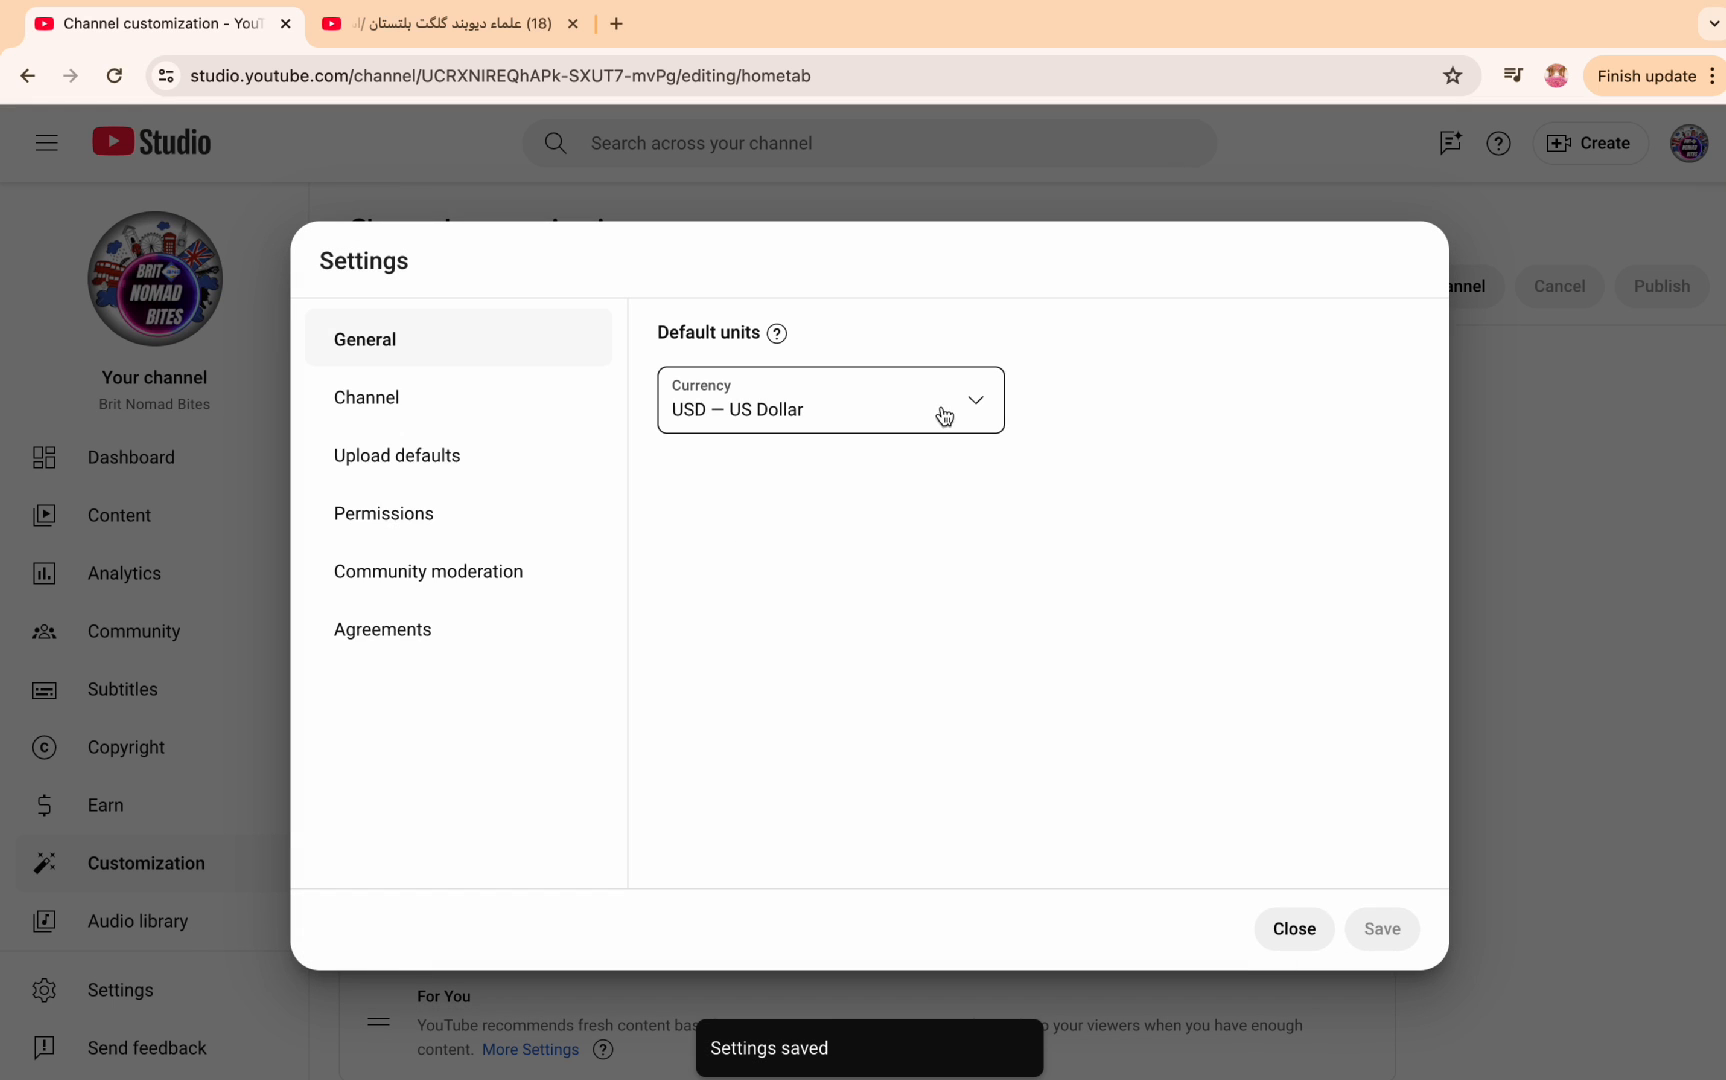
pyautogui.click(489, 400)
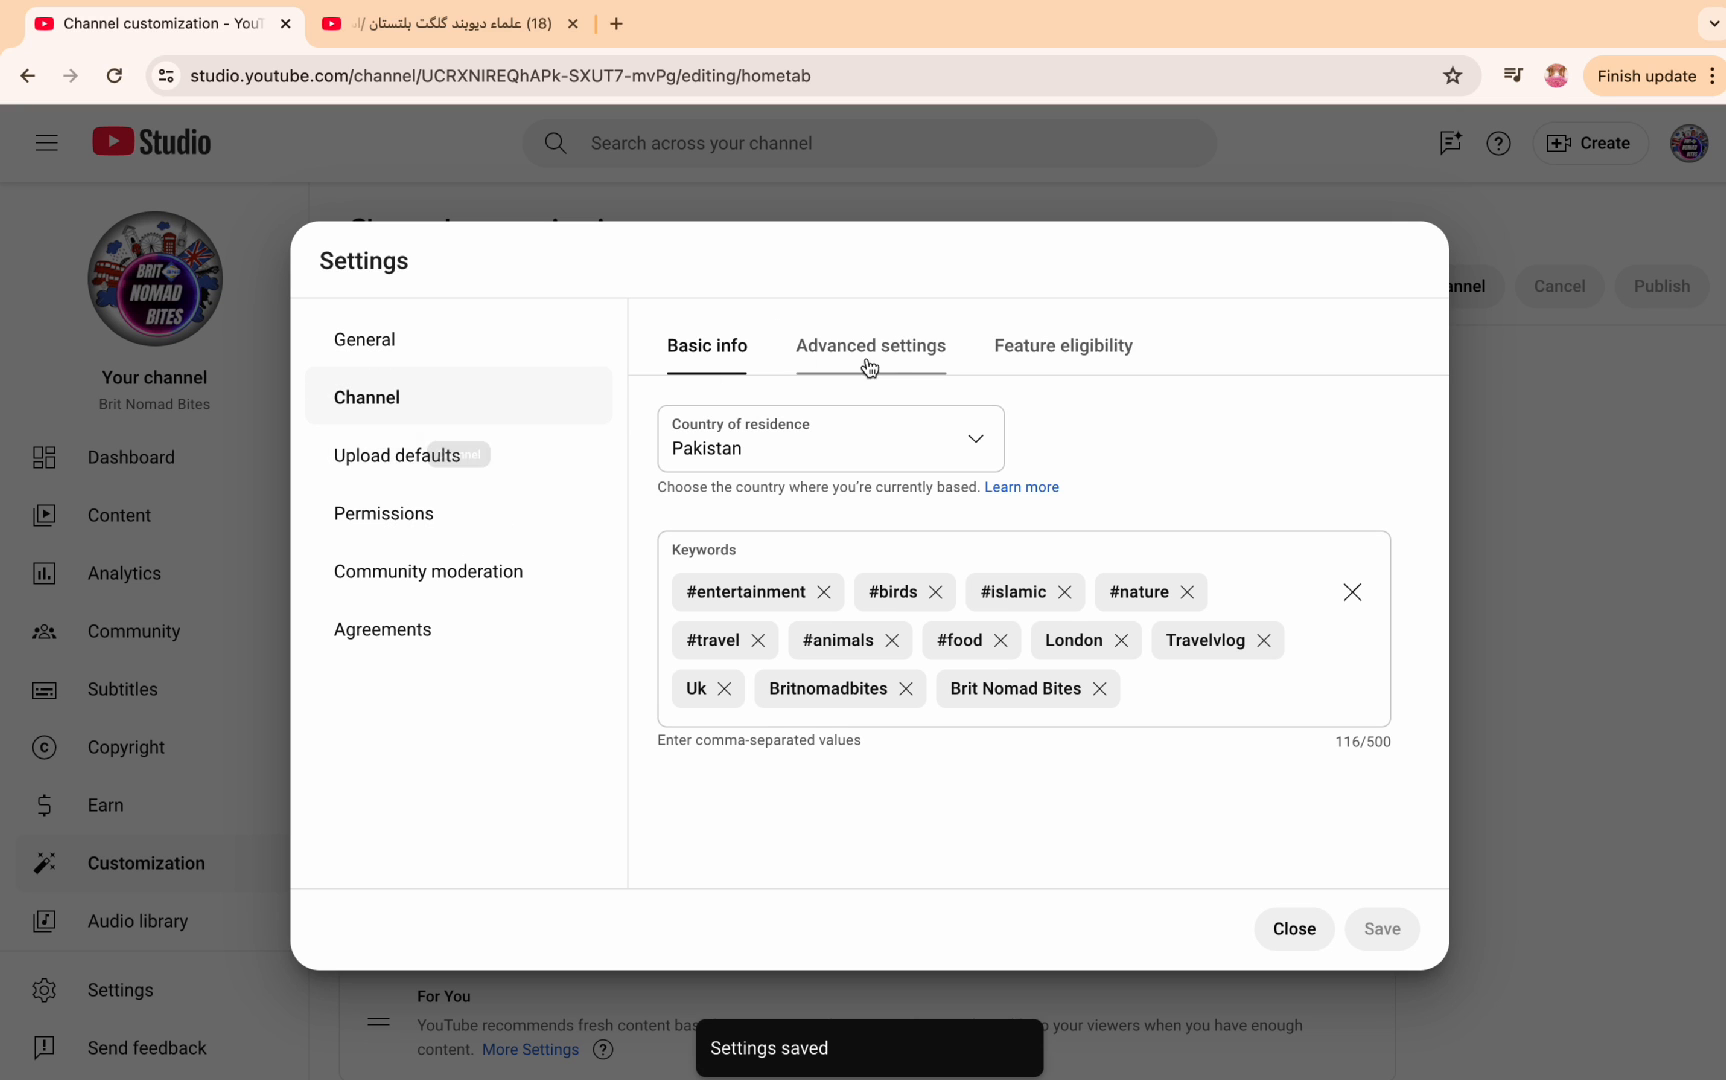
pyautogui.click(1027, 345)
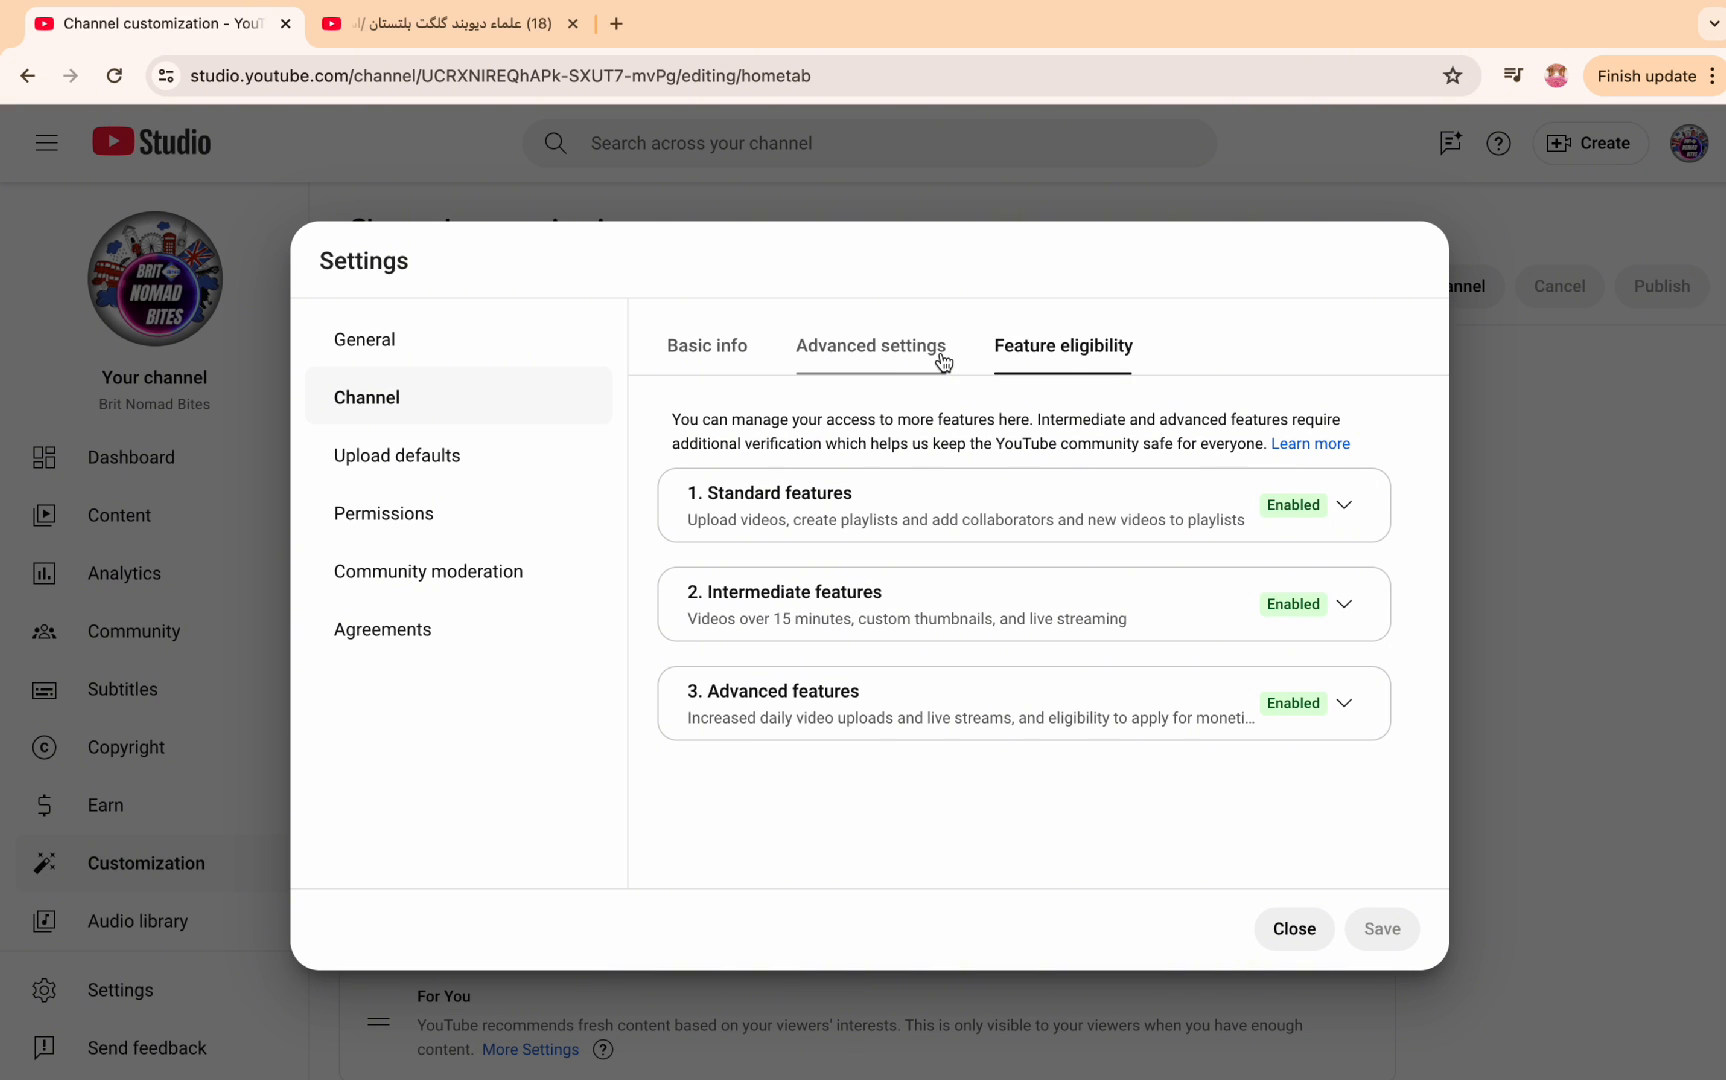
pyautogui.click(880, 352)
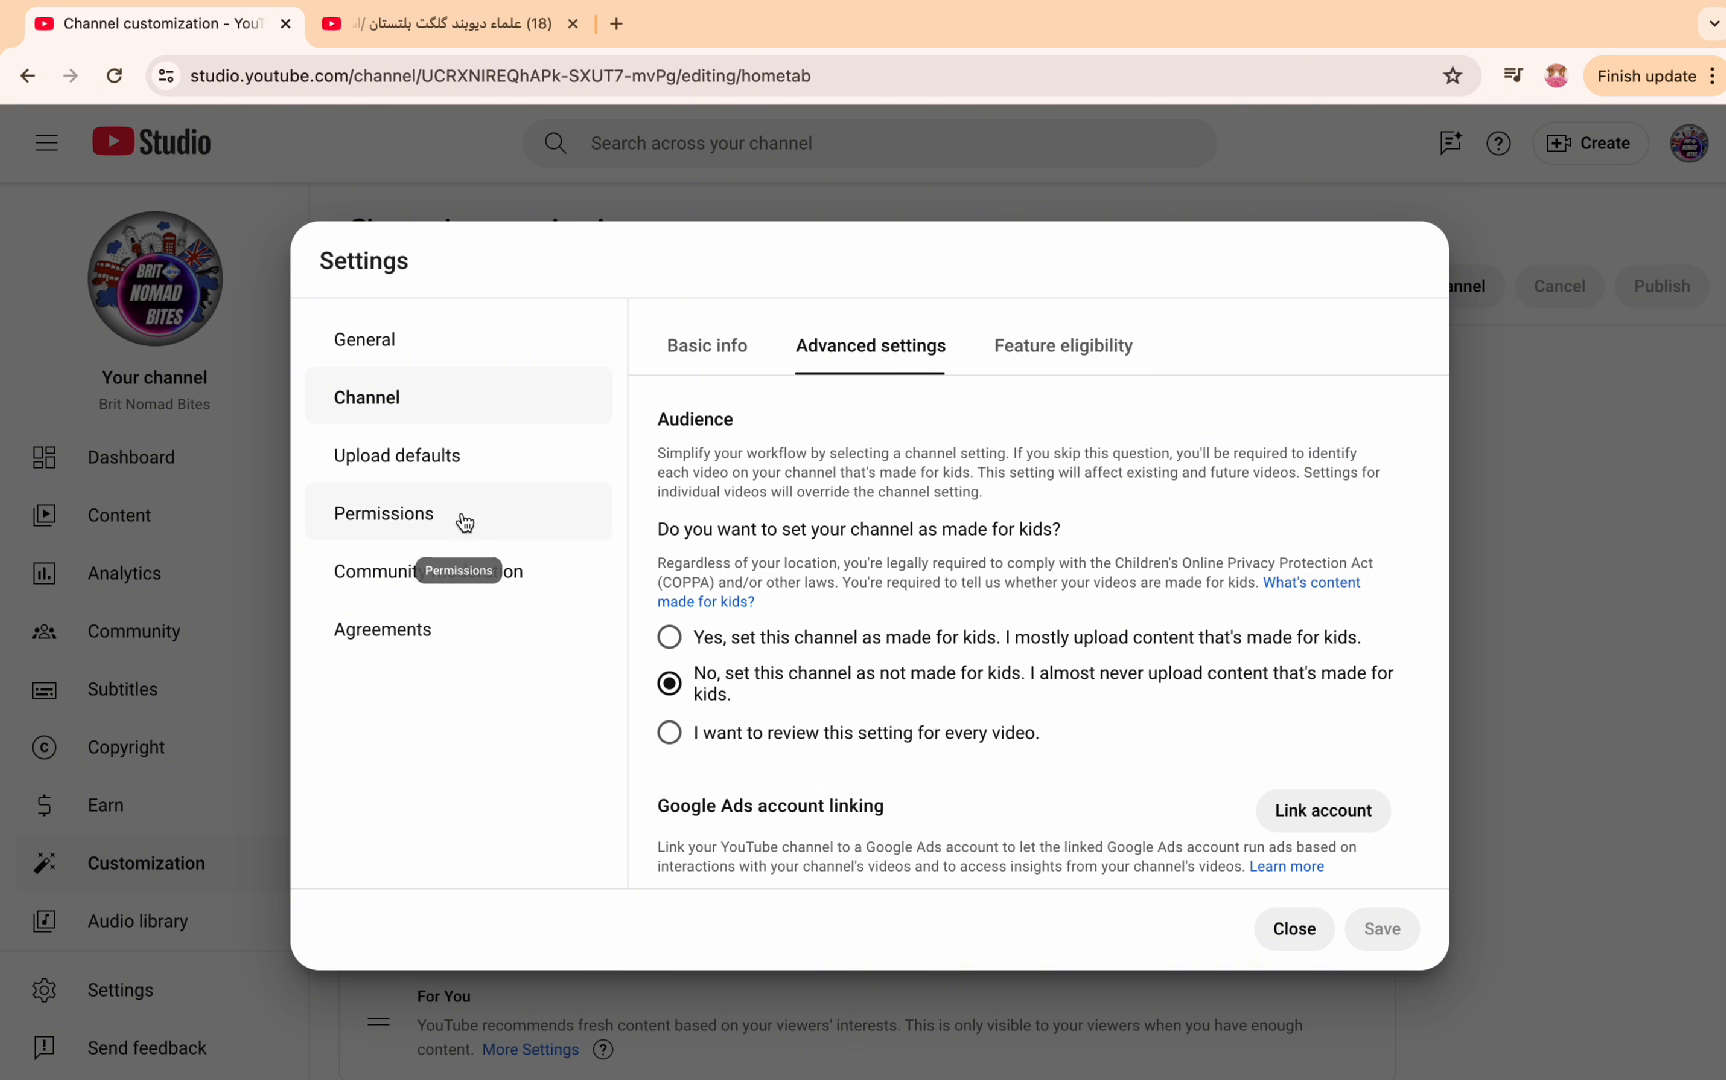
# Step: Review the upload defaults, covering basic info down to the tags and advanced settings from automatic chapters to comments
pyautogui.click(452, 476)
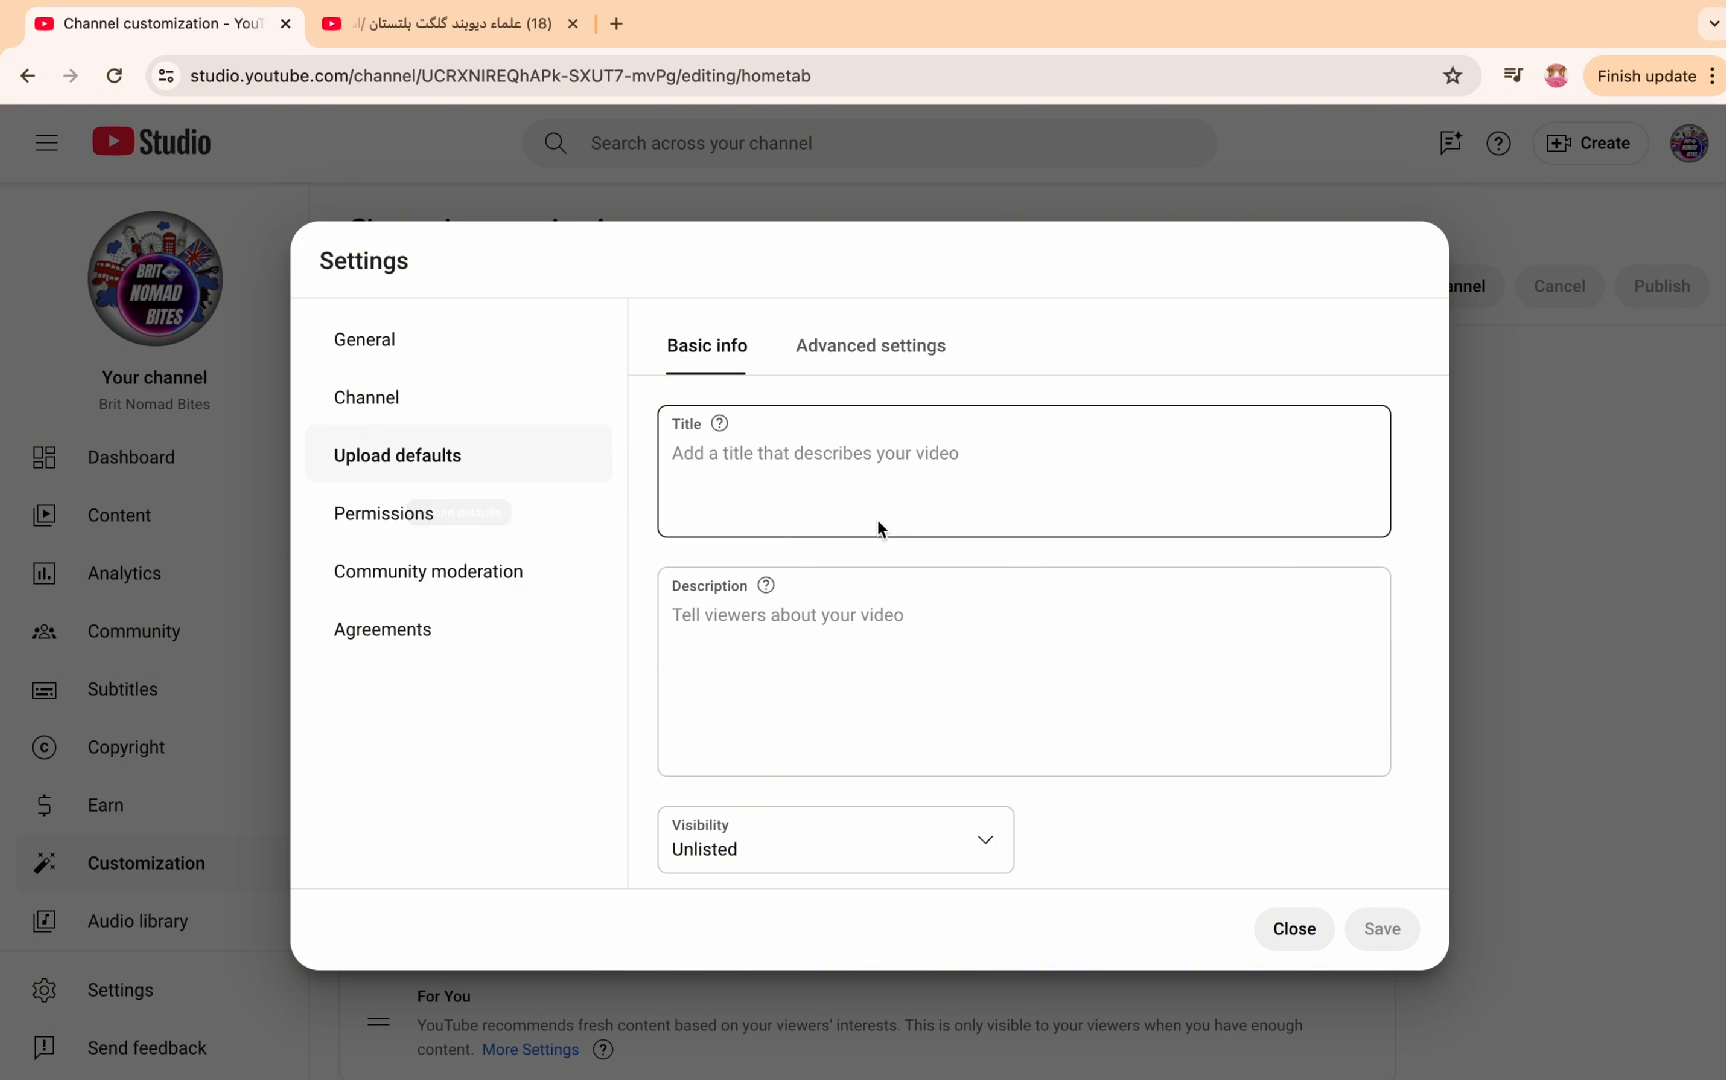
pyautogui.scroll(-2, 925, 534)
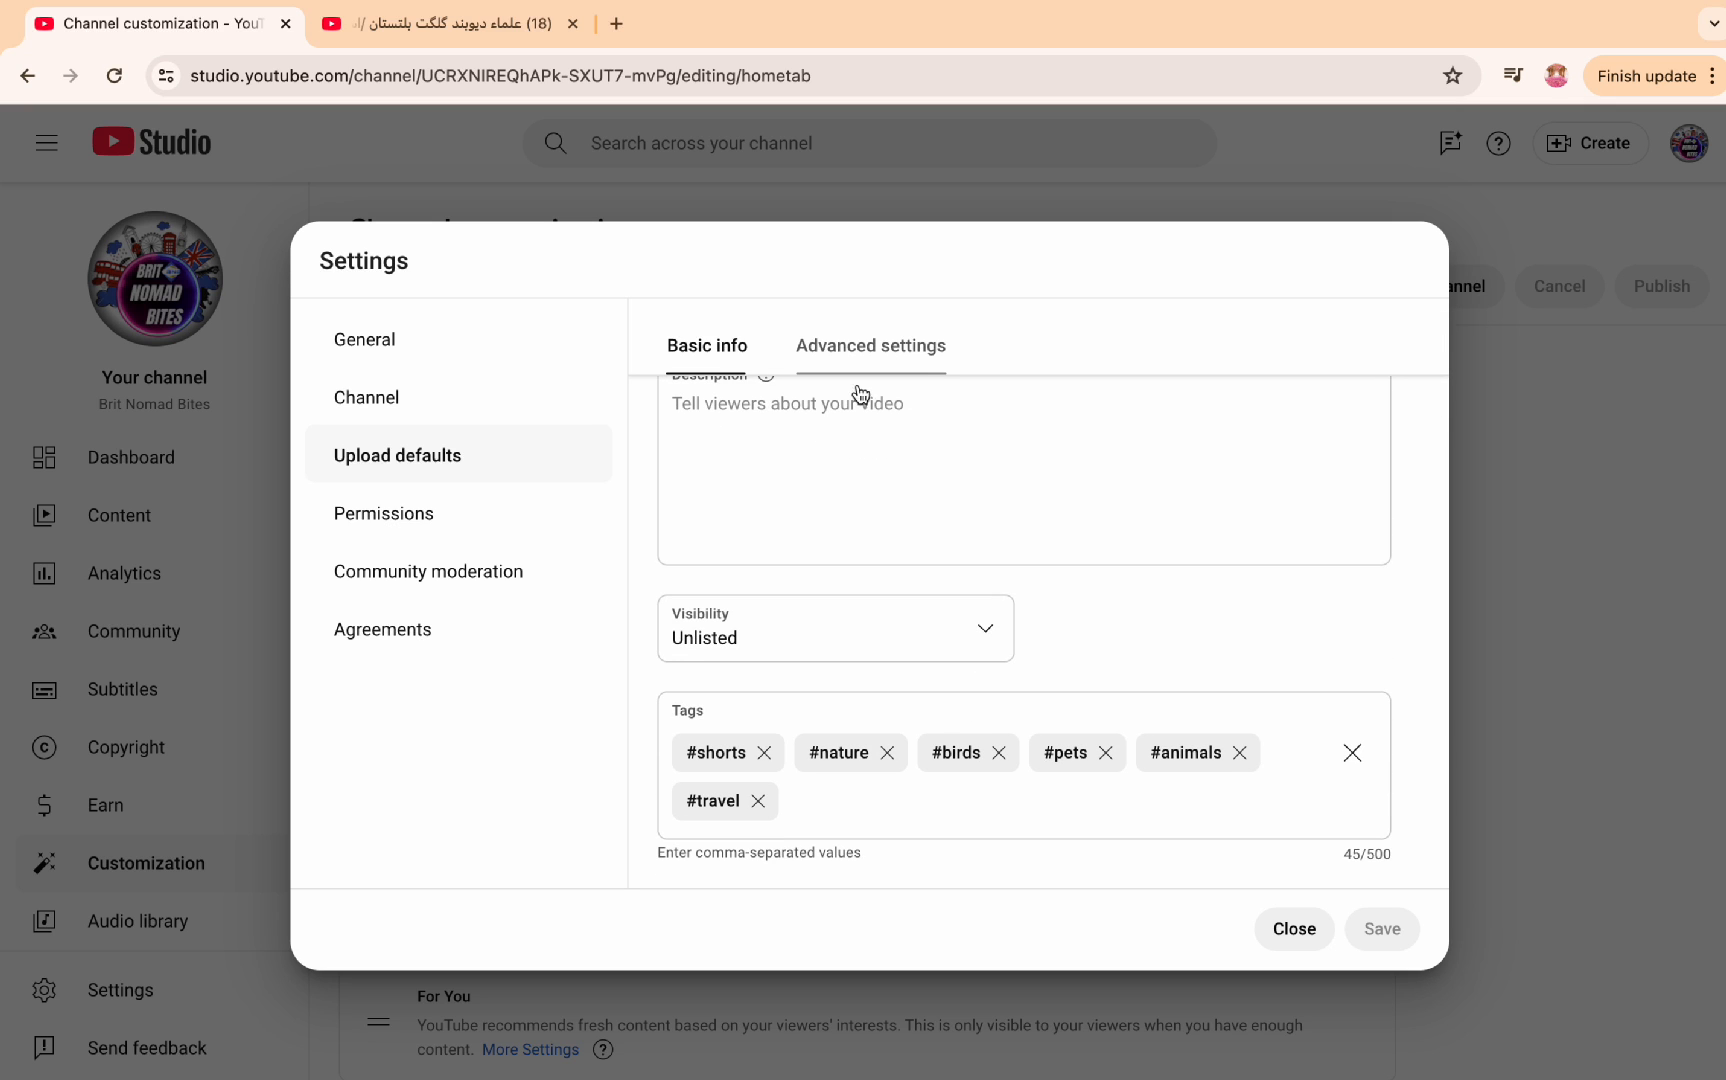
pyautogui.click(848, 347)
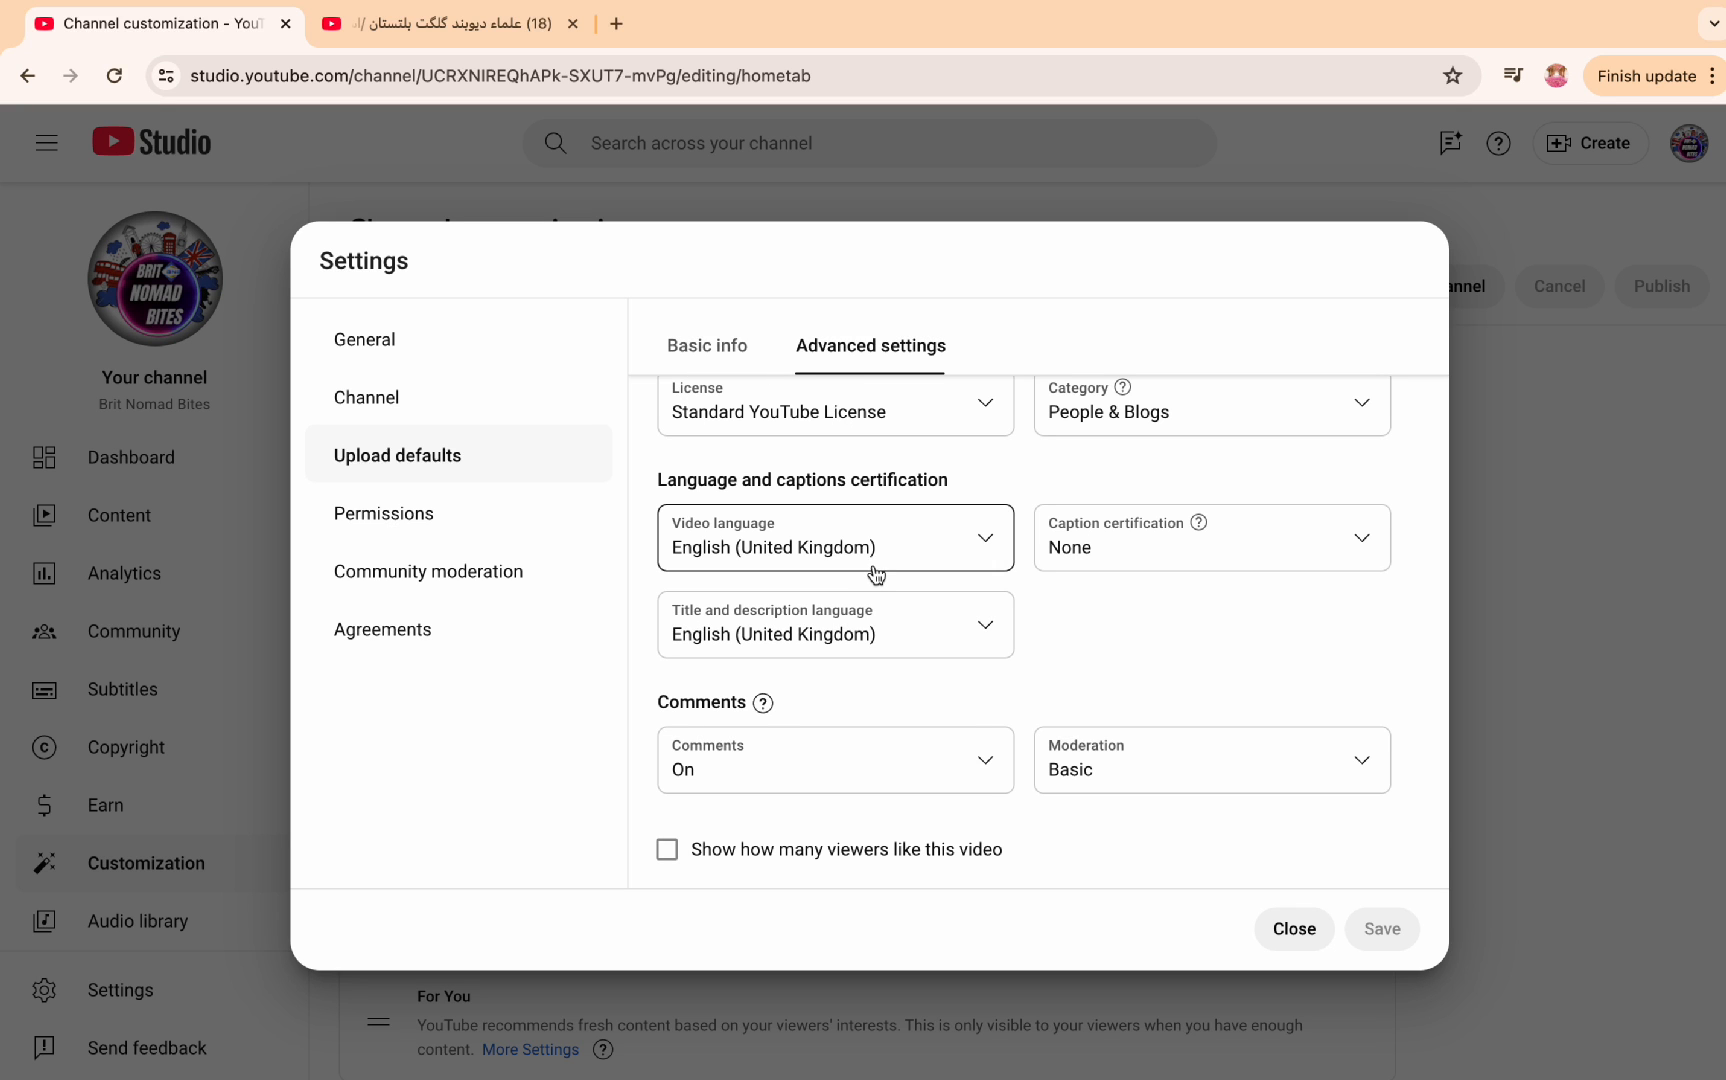
pyautogui.scroll(2, 871, 570)
pyautogui.scroll(1, 876, 573)
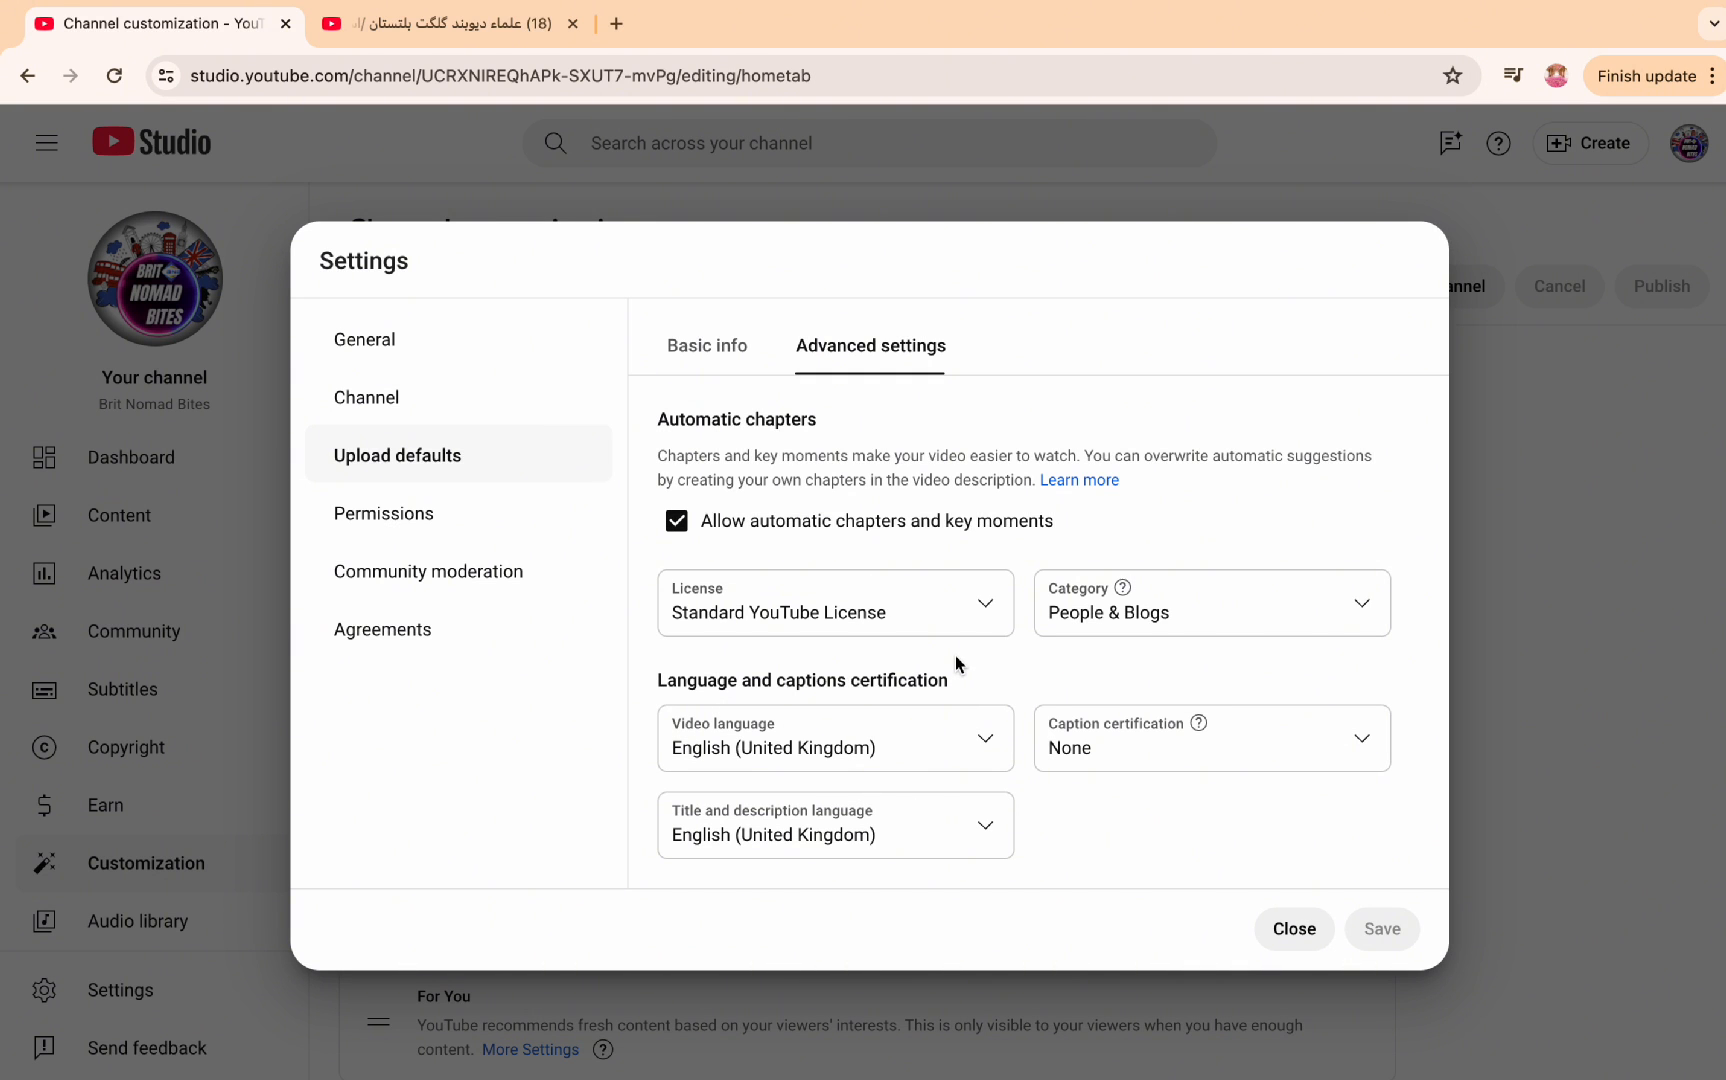
pyautogui.scroll(-2, 955, 657)
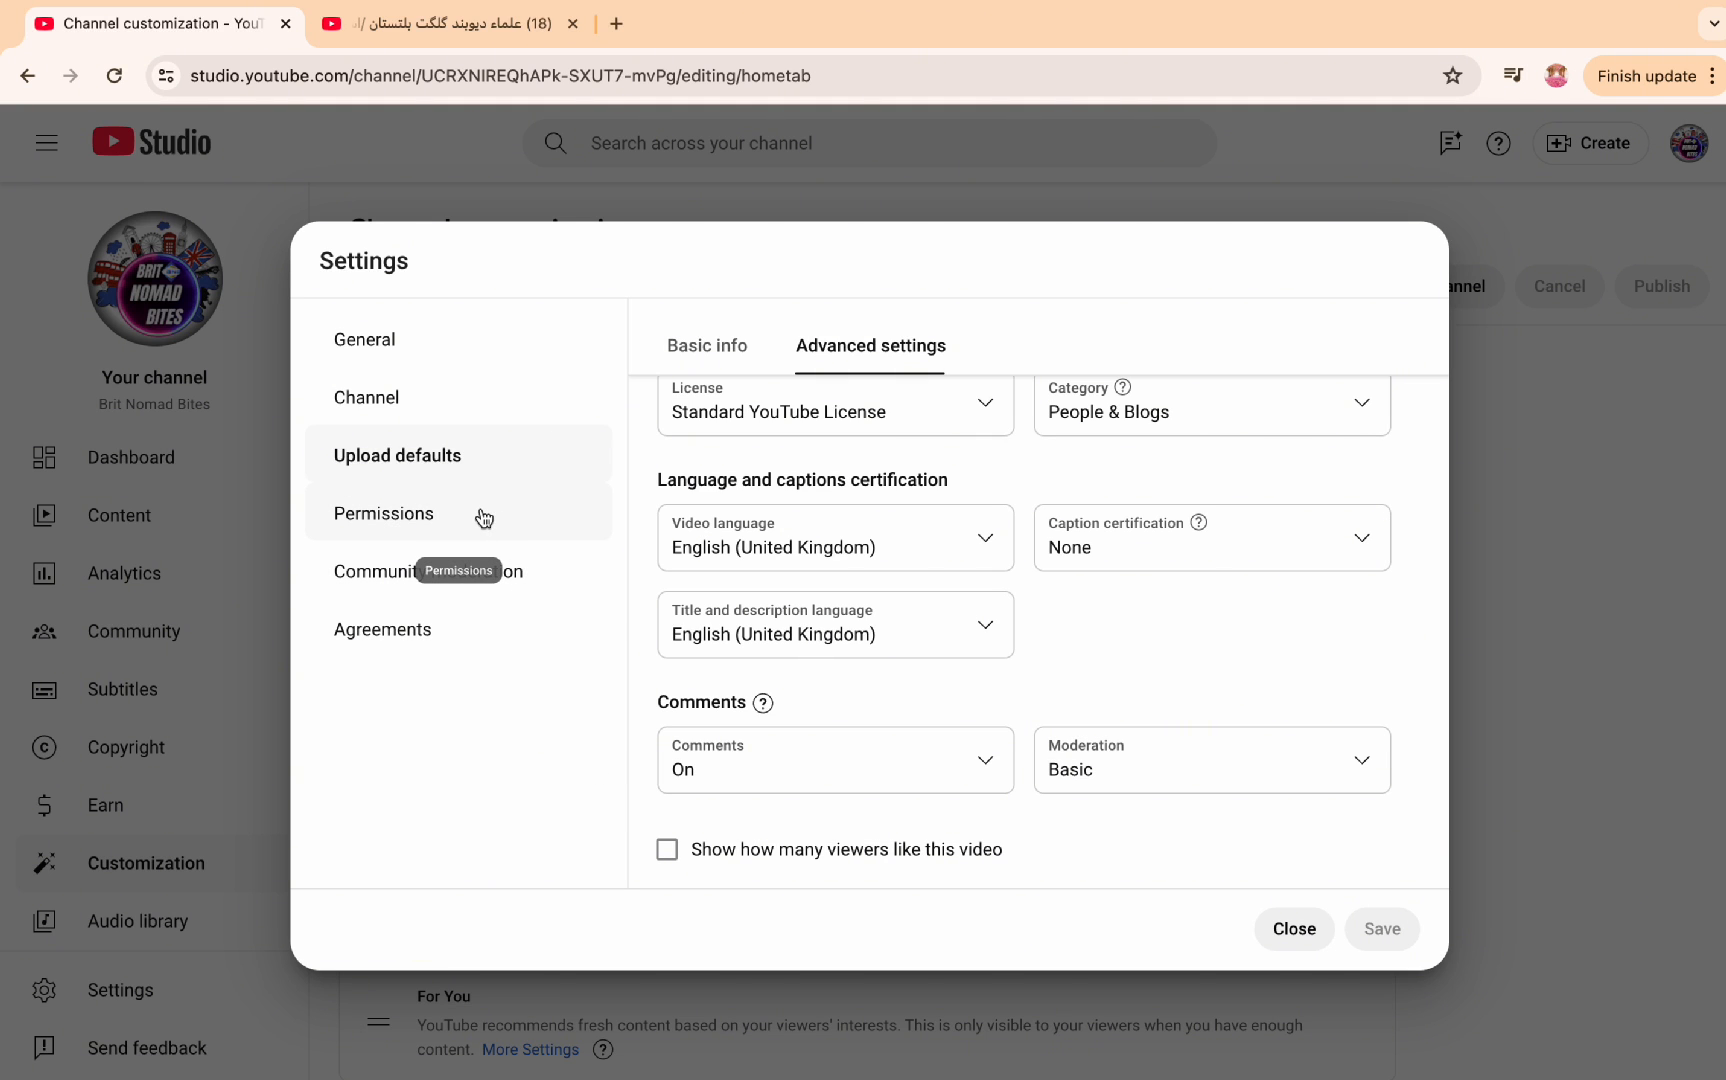
# Step: Review the community moderation automated filters from moderators to blocked words, and the default comment and live chat moderation
pyautogui.click(502, 581)
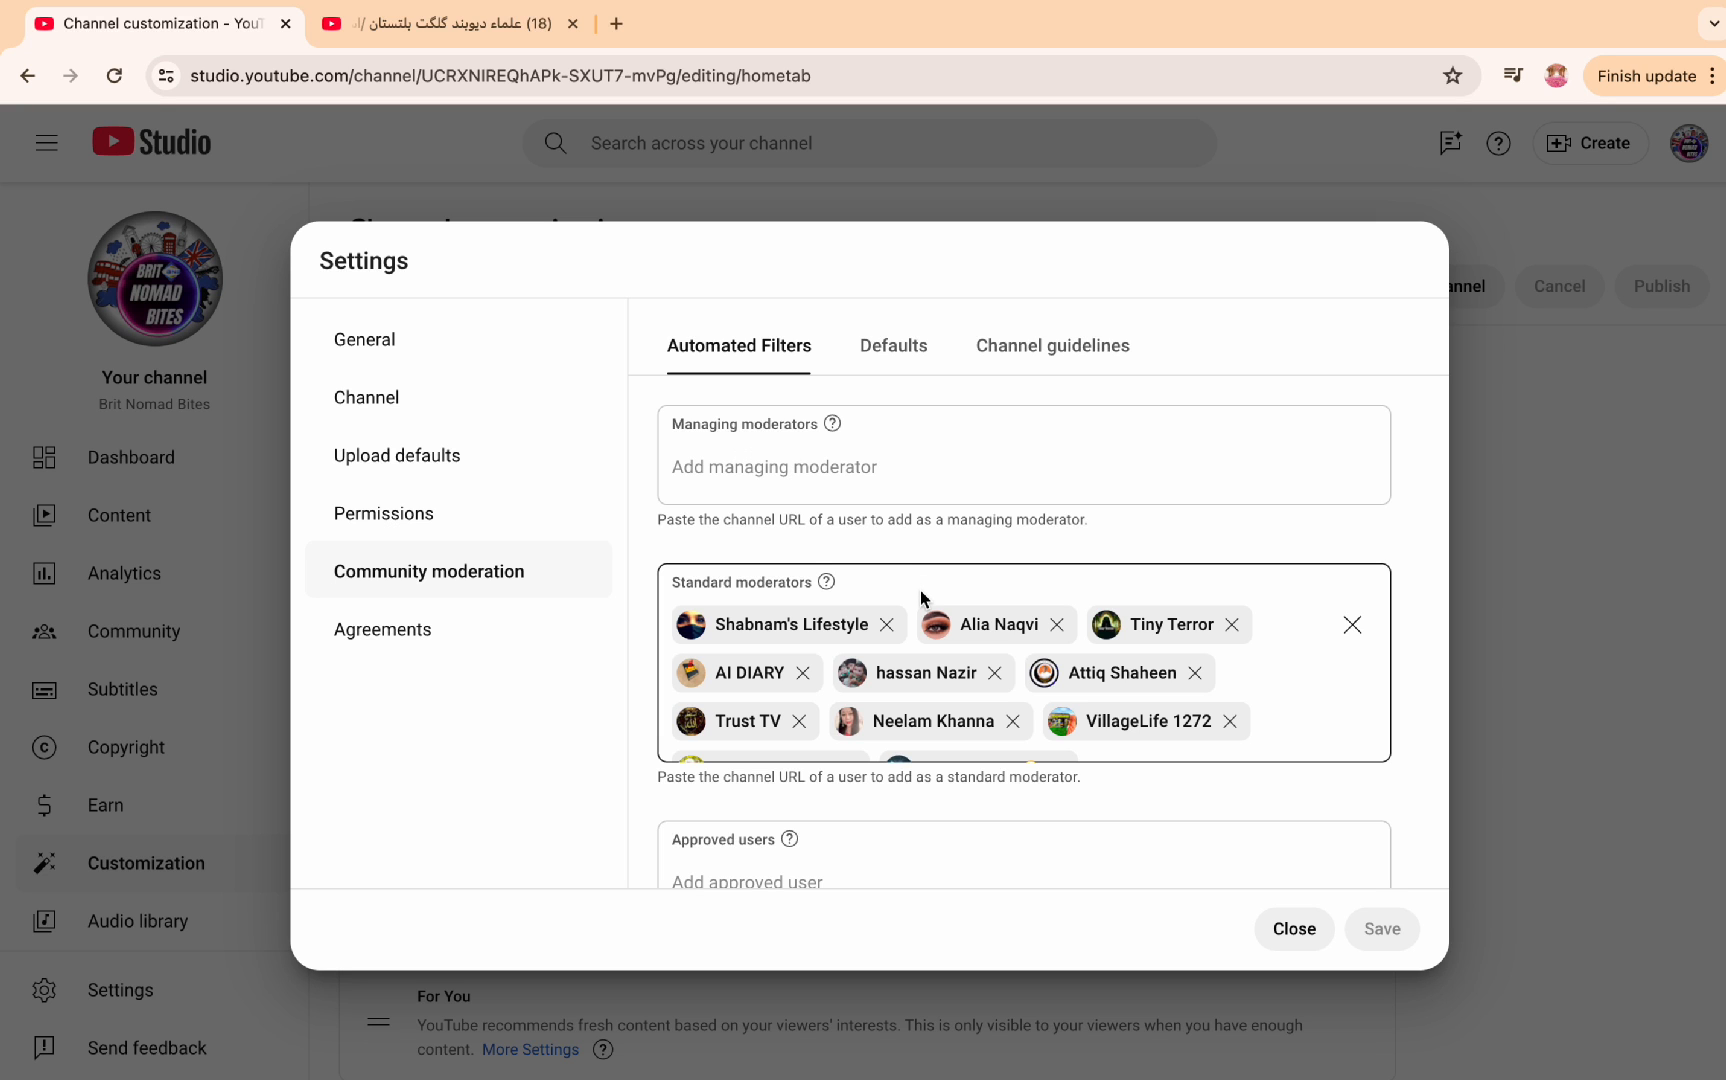
pyautogui.scroll(-5, 920, 591)
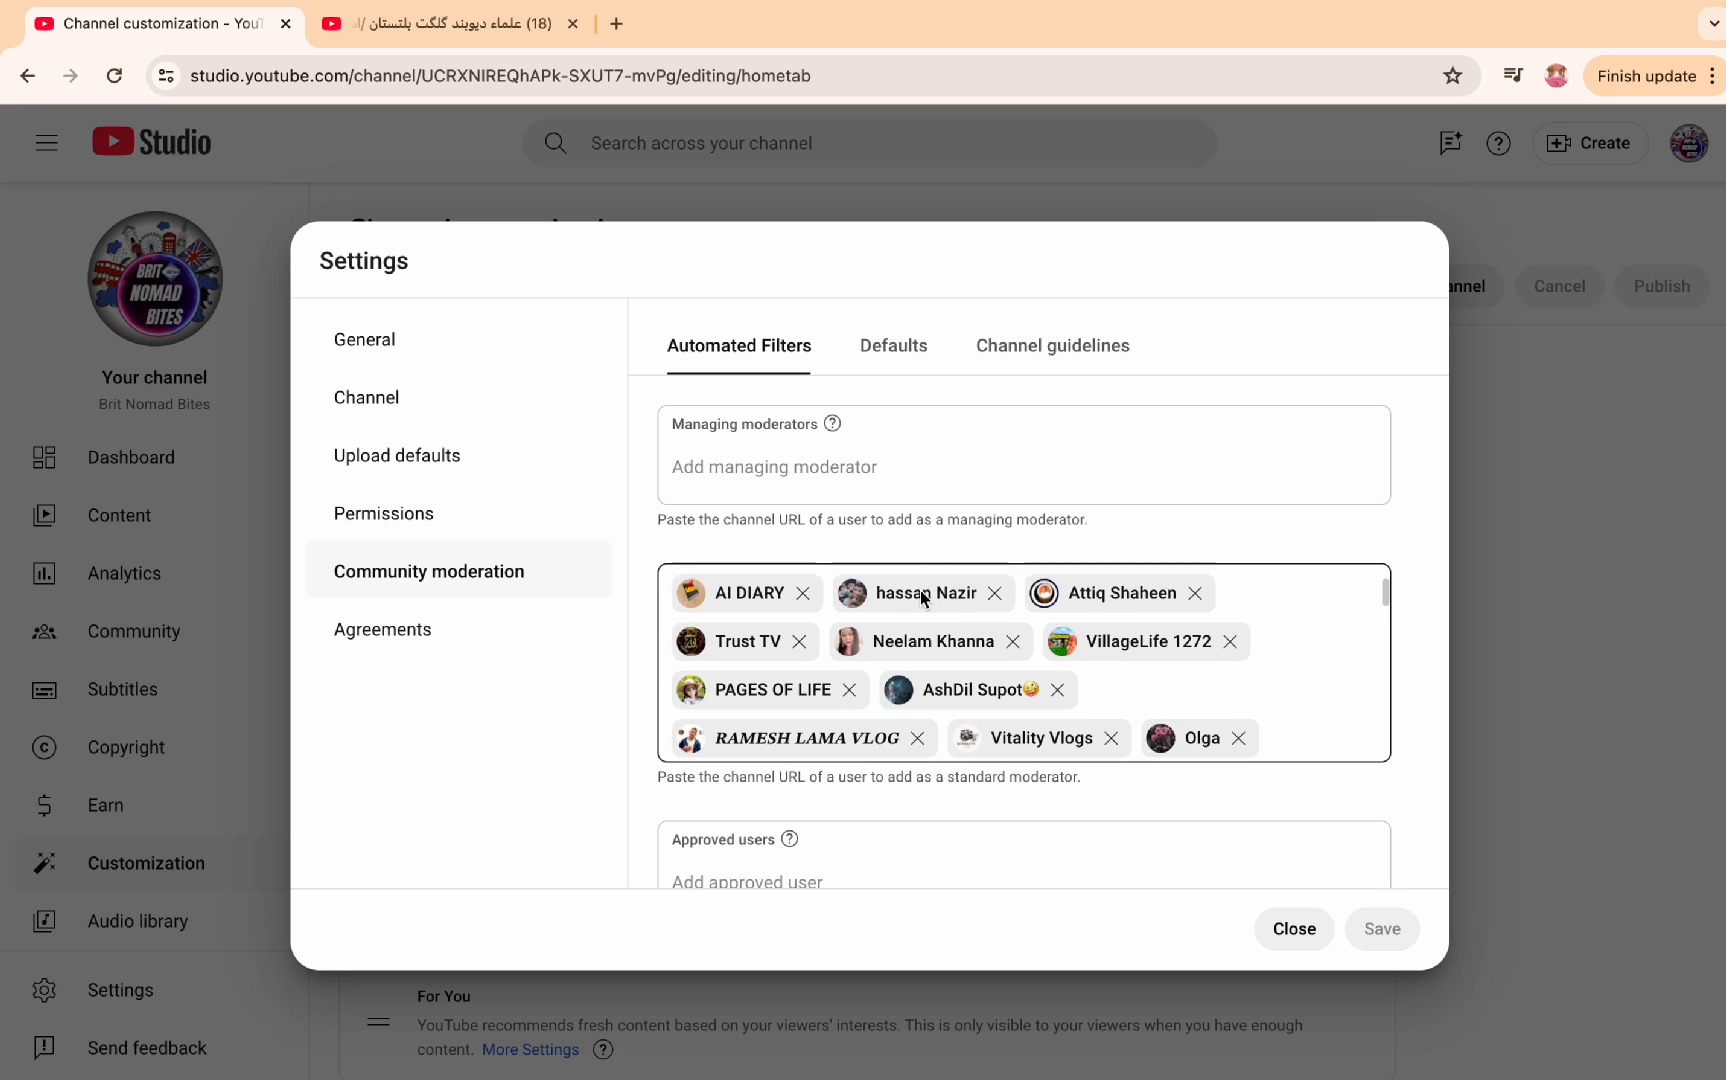
pyautogui.scroll(-4, 920, 597)
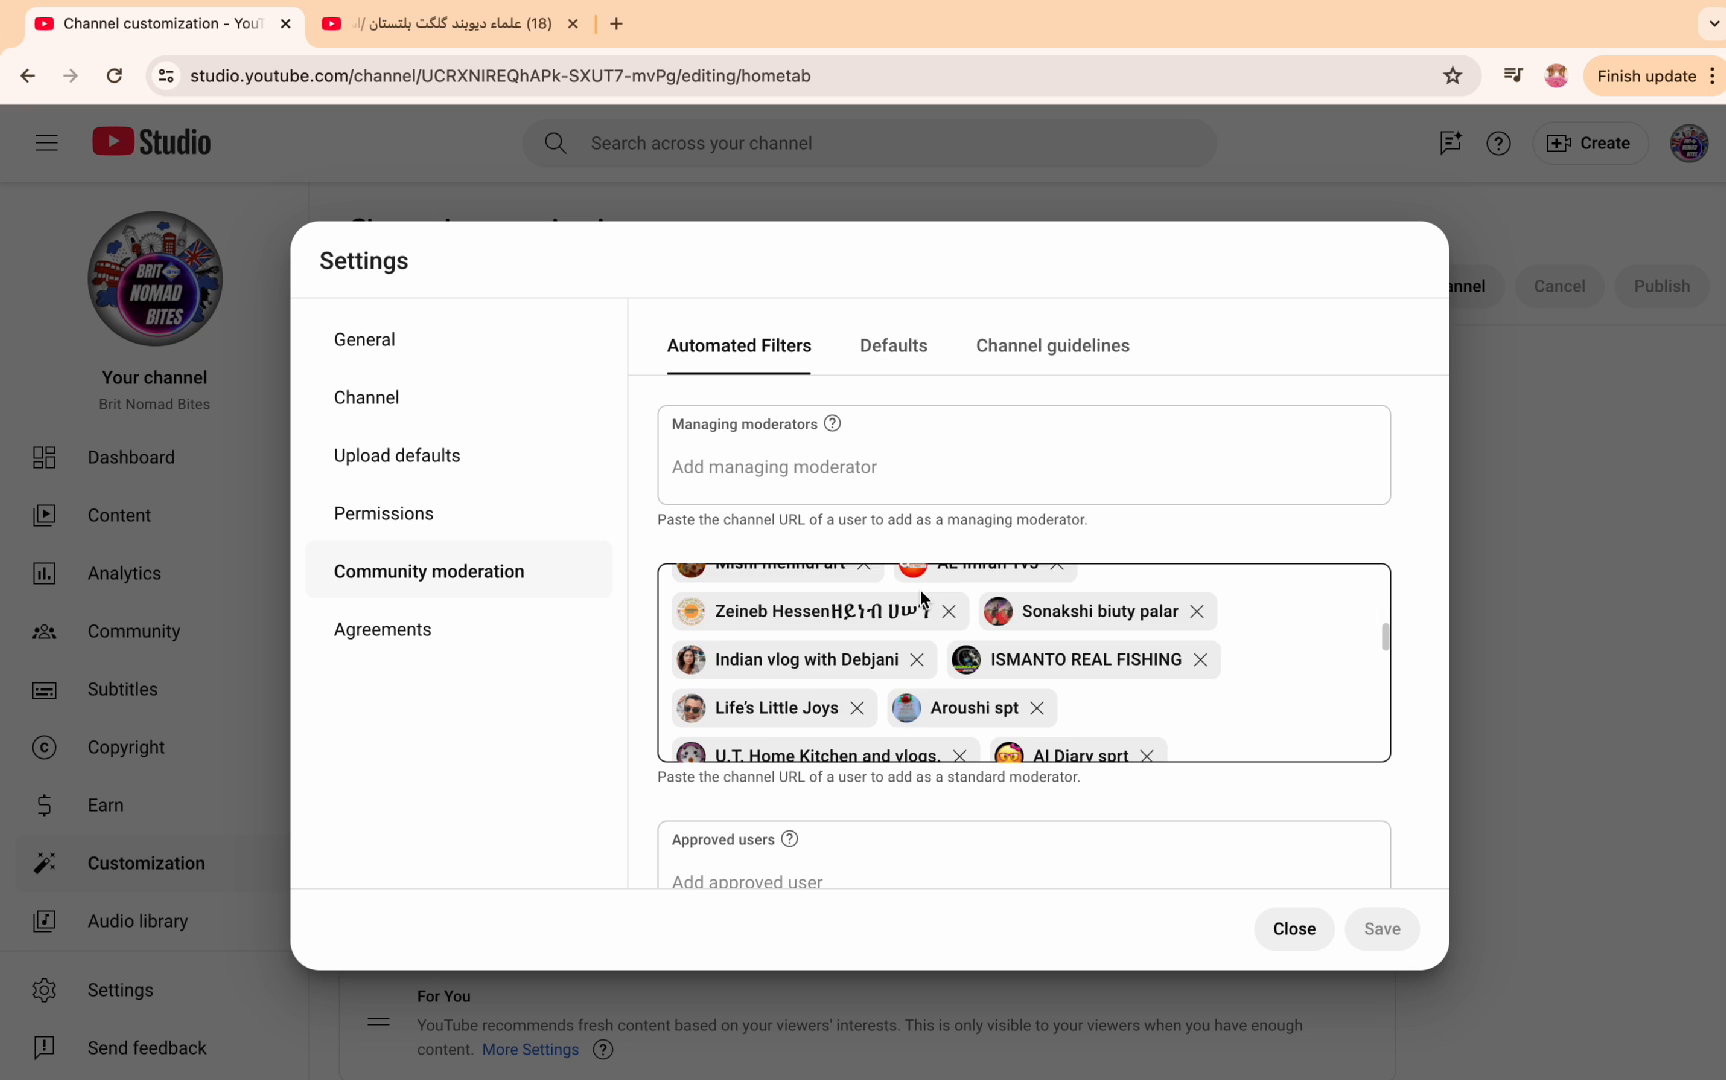
pyautogui.scroll(-8, 920, 595)
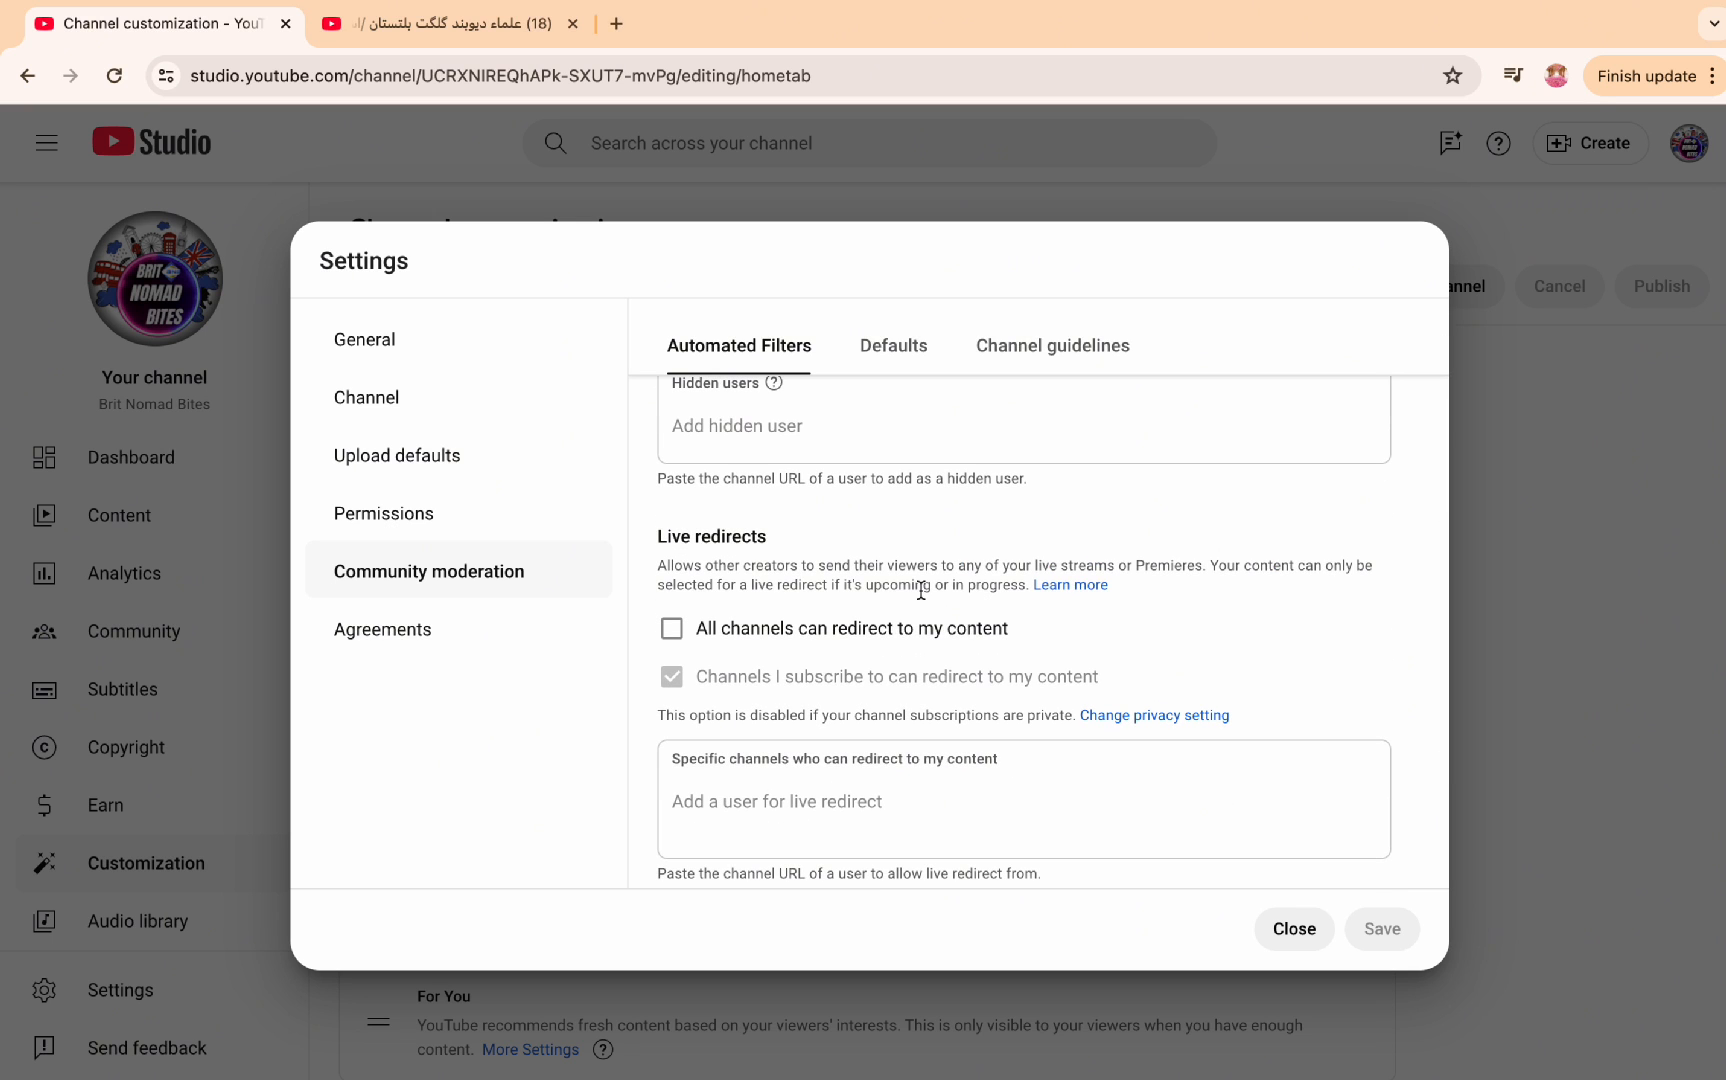
pyautogui.scroll(-3, 920, 590)
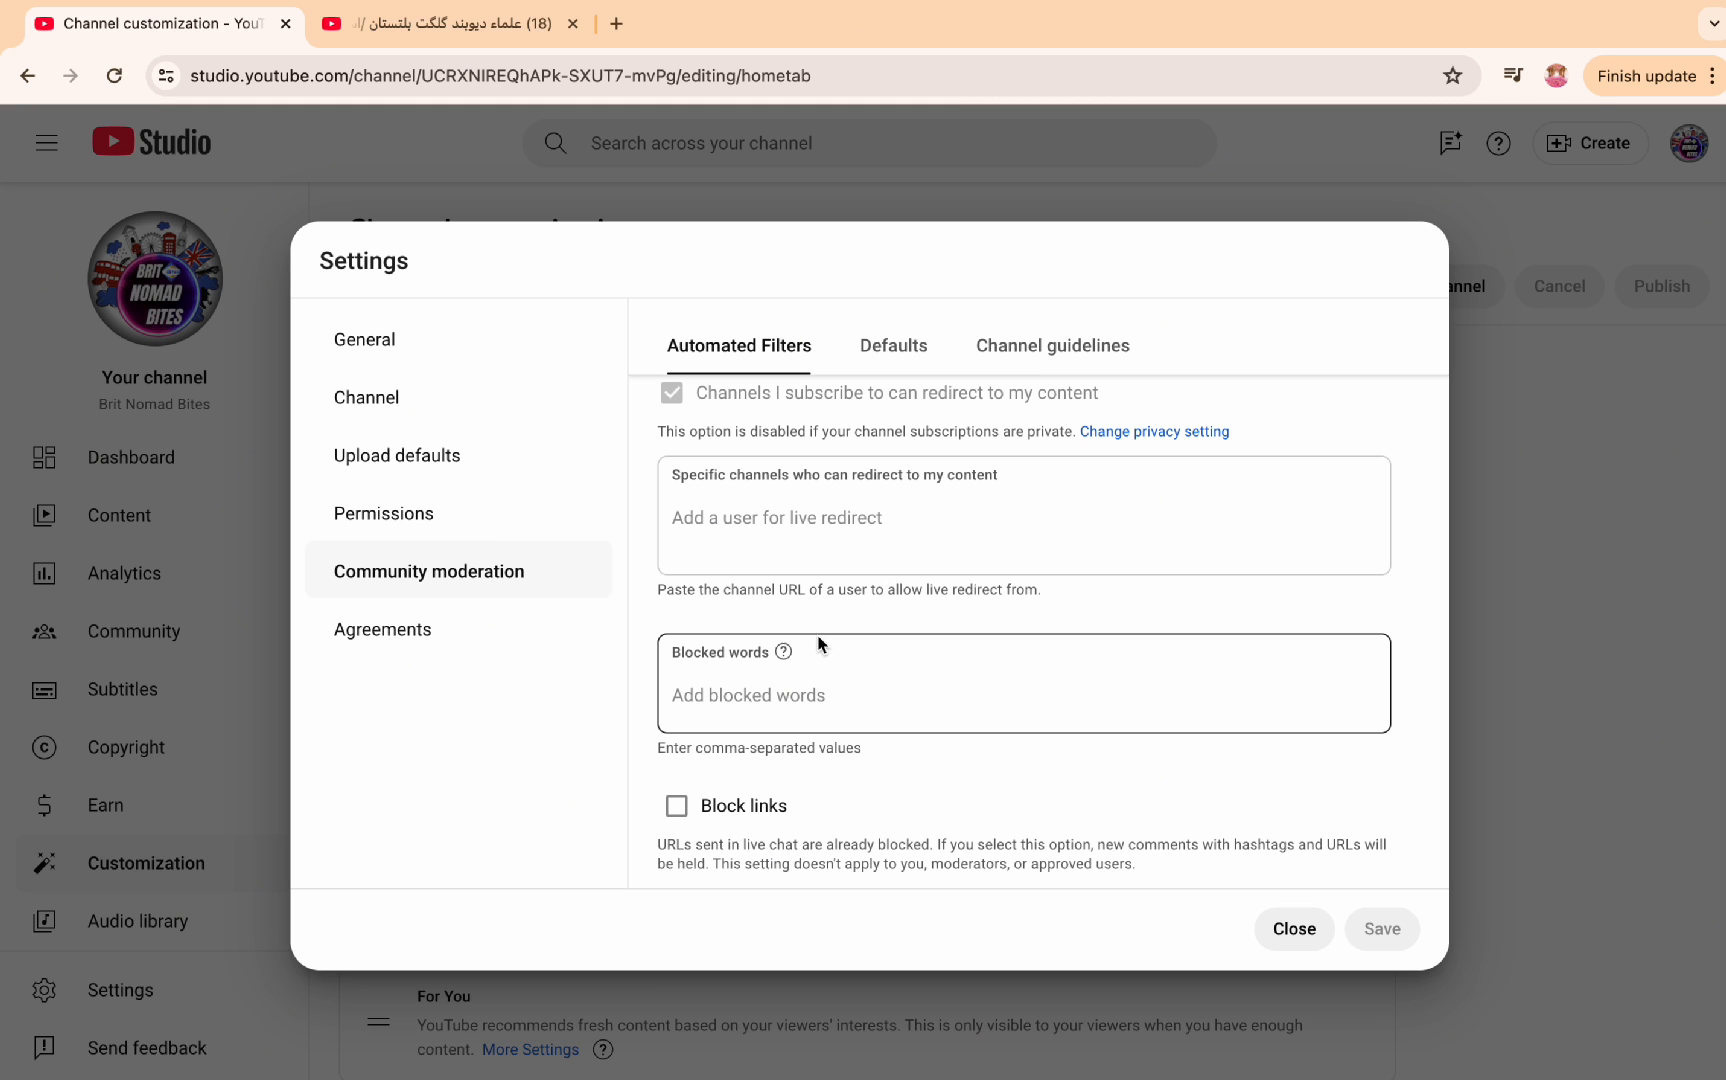
pyautogui.scroll(5, 835, 677)
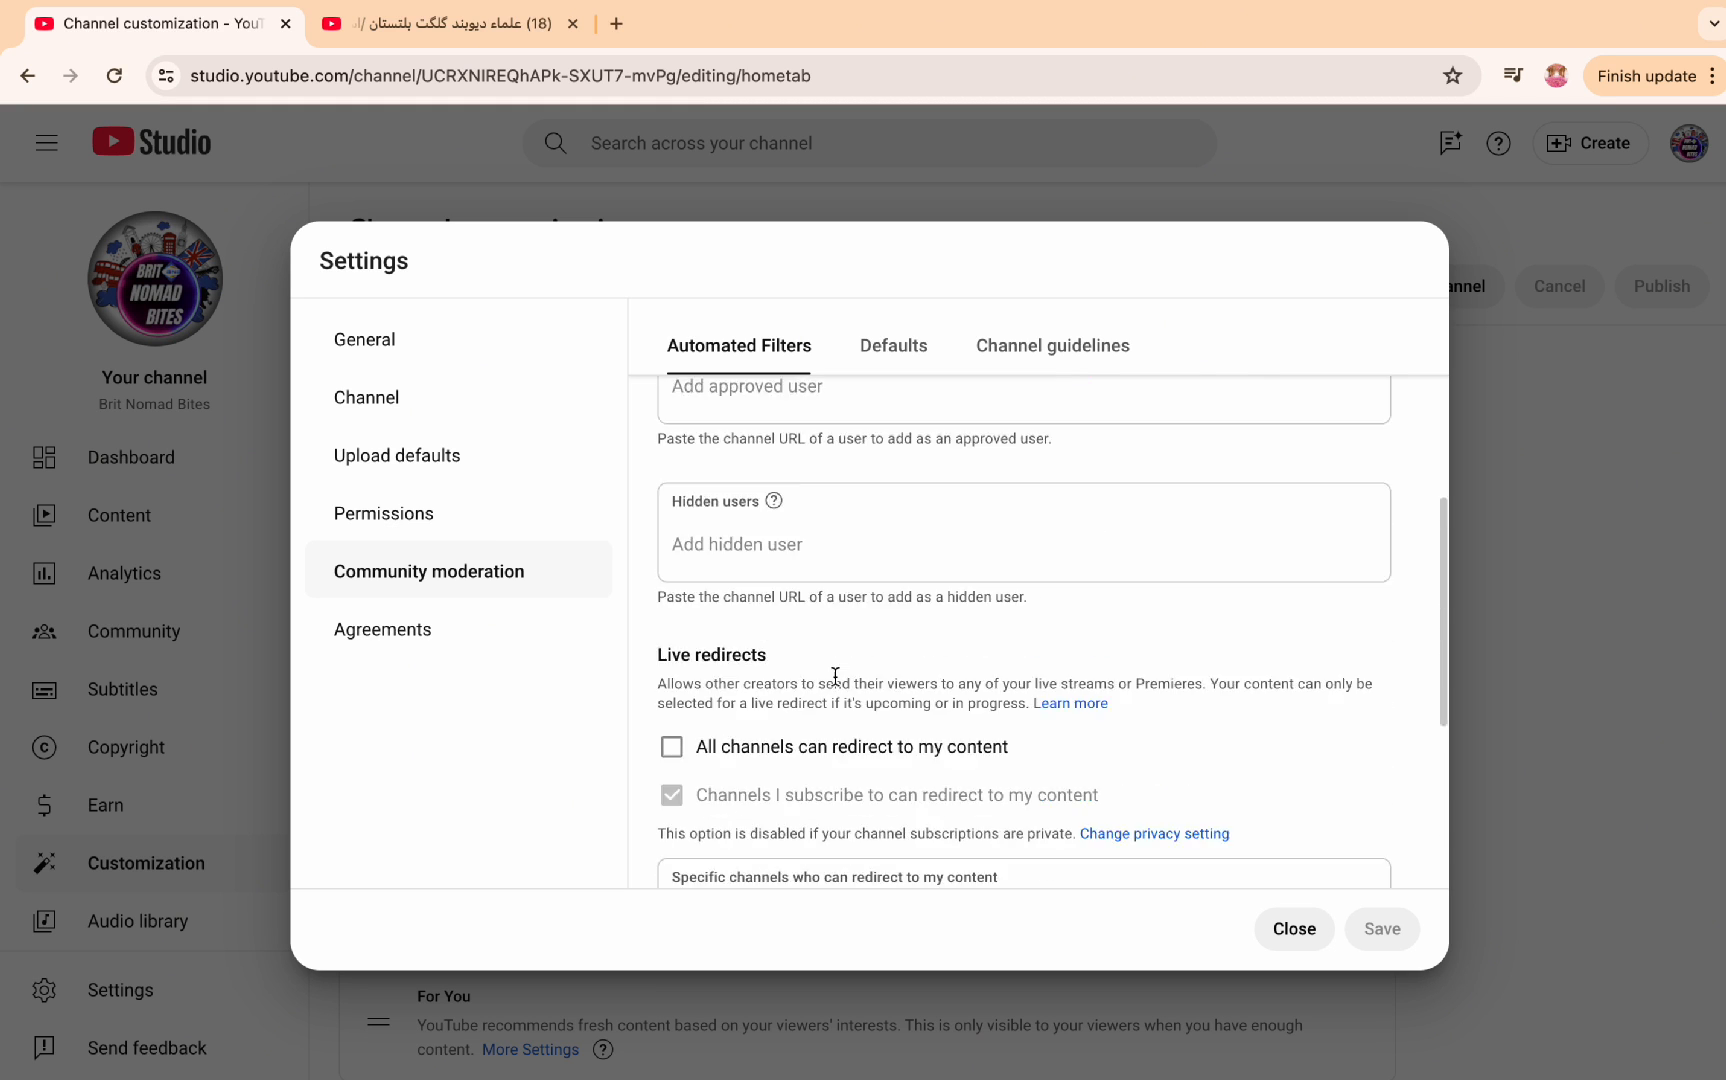
pyautogui.click(913, 346)
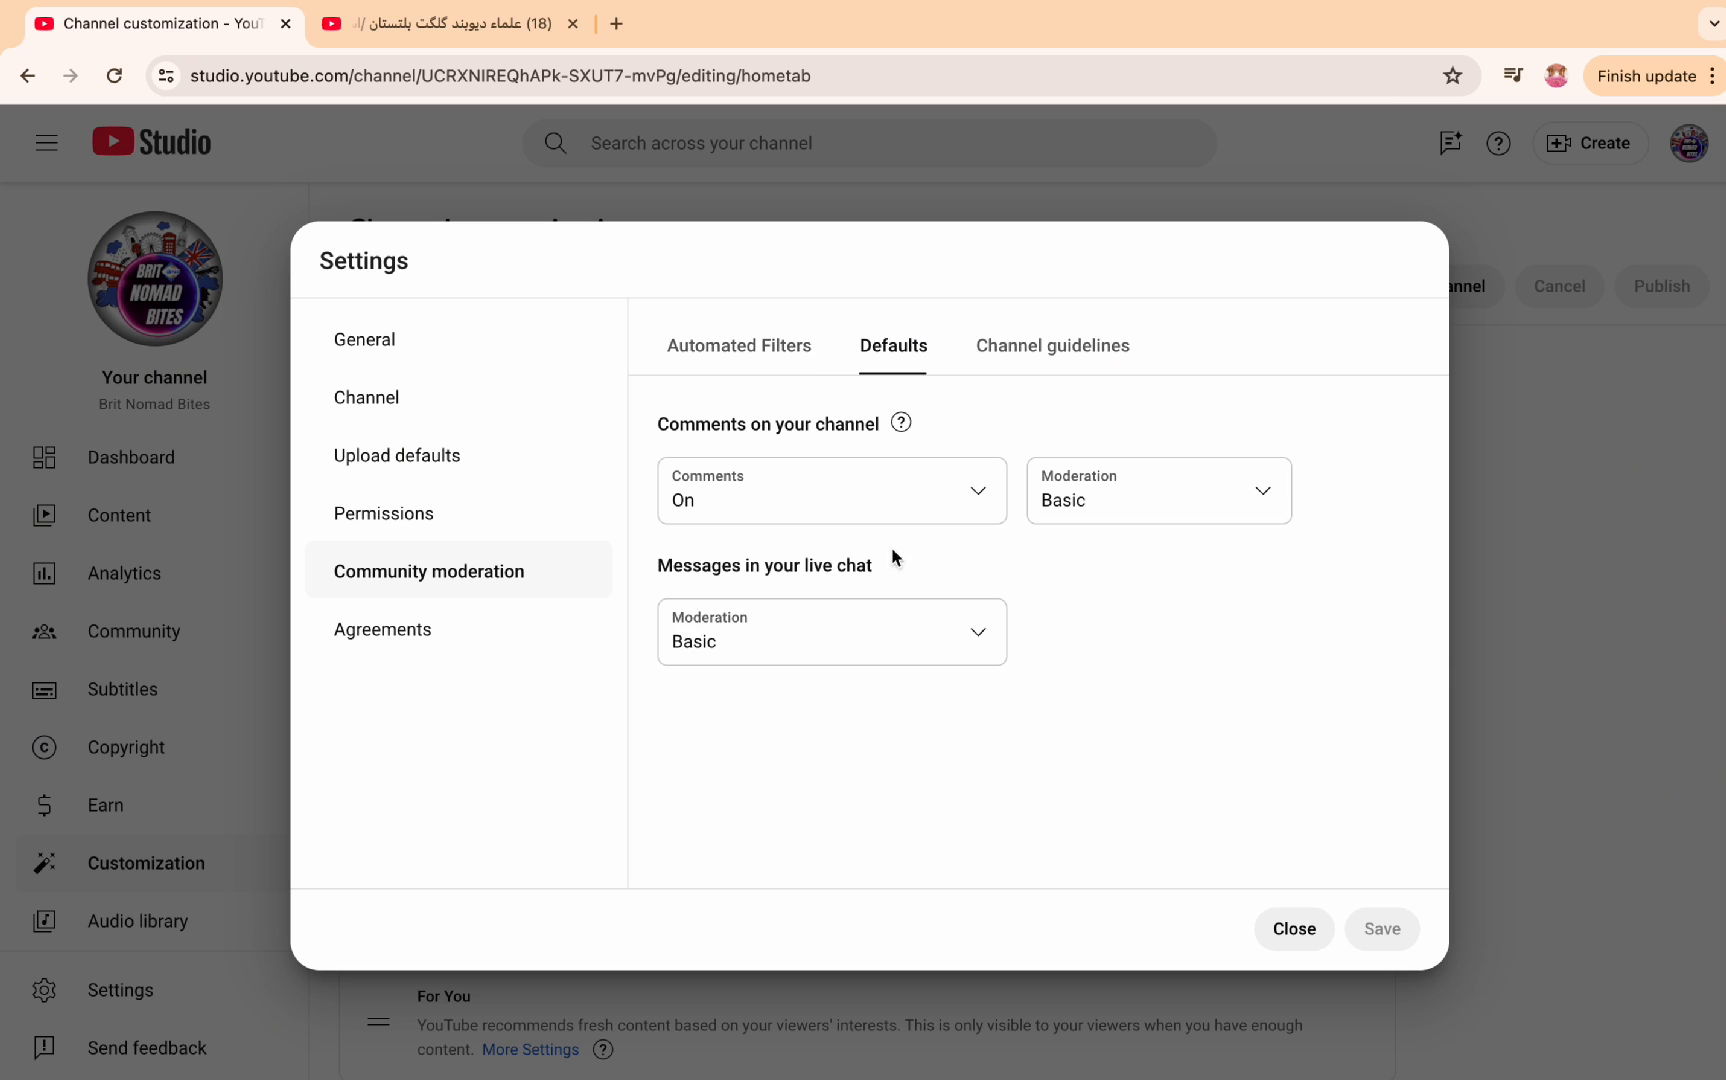
# Step: Delete the "No self-promotion or spam" guideline from the channel guidelines and save the settings
pyautogui.click(1075, 347)
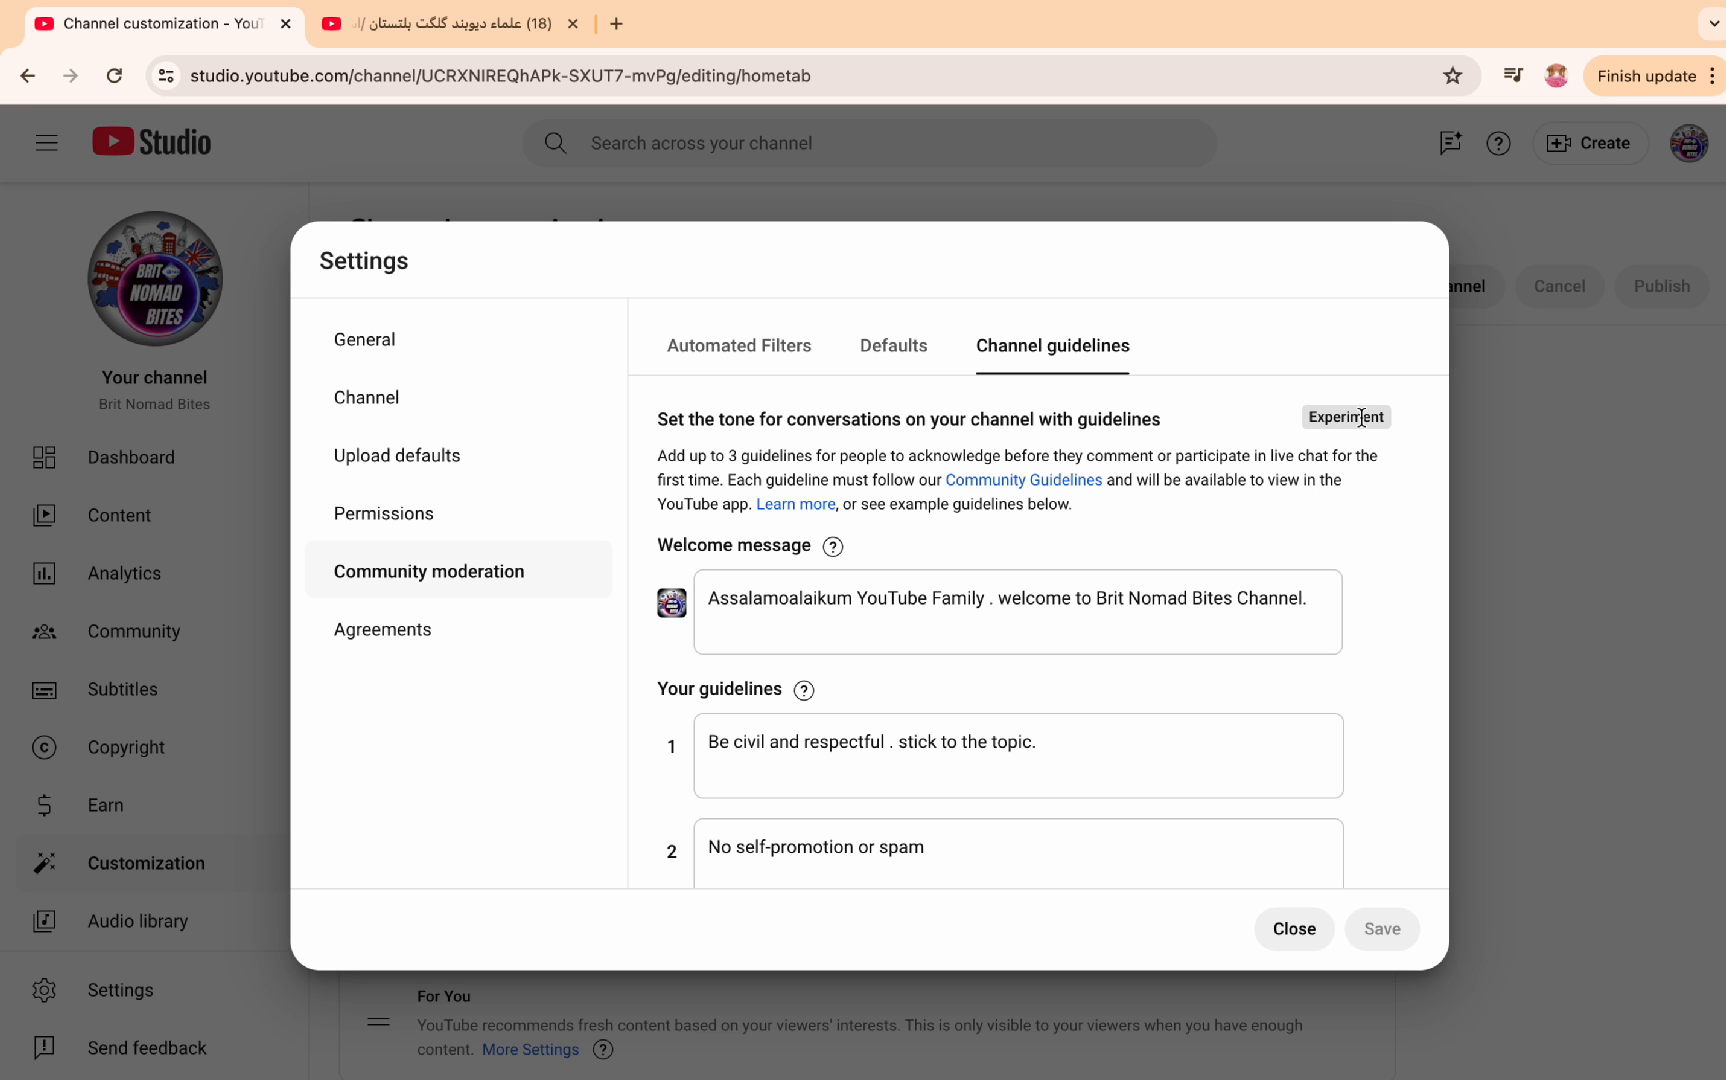
pyautogui.scroll(-2, 1160, 585)
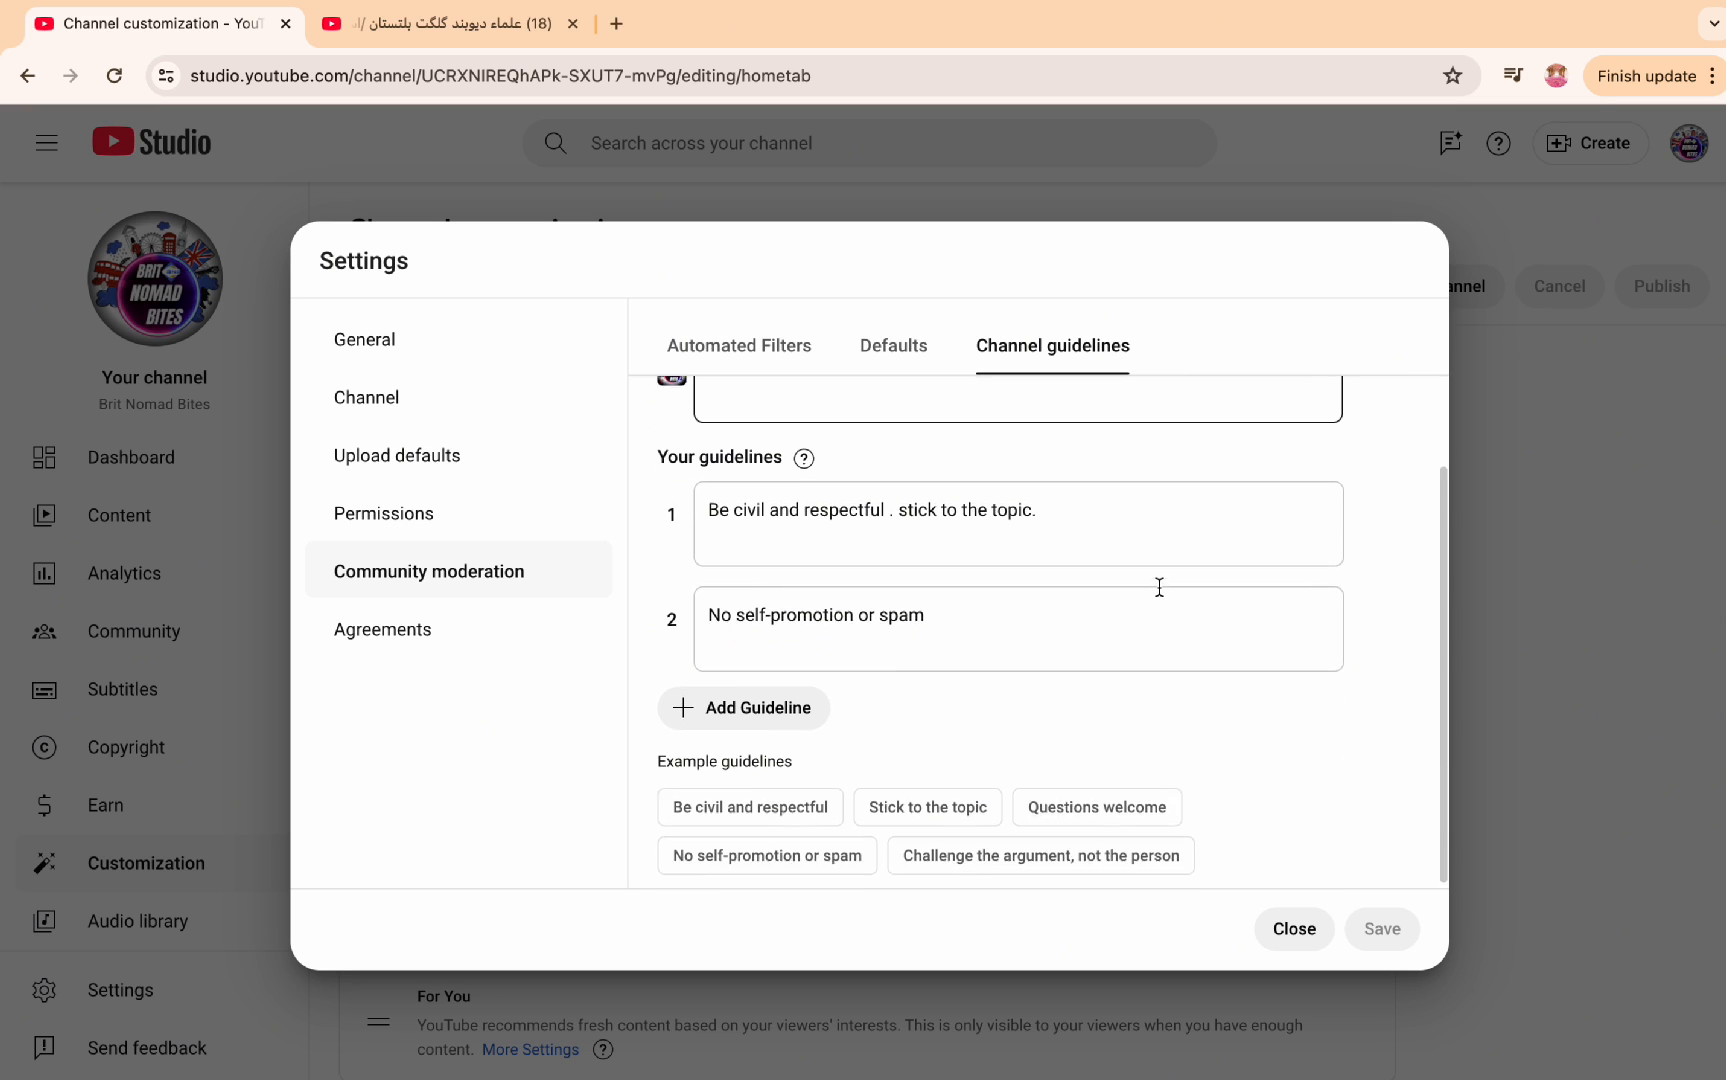
pyautogui.click(1159, 587)
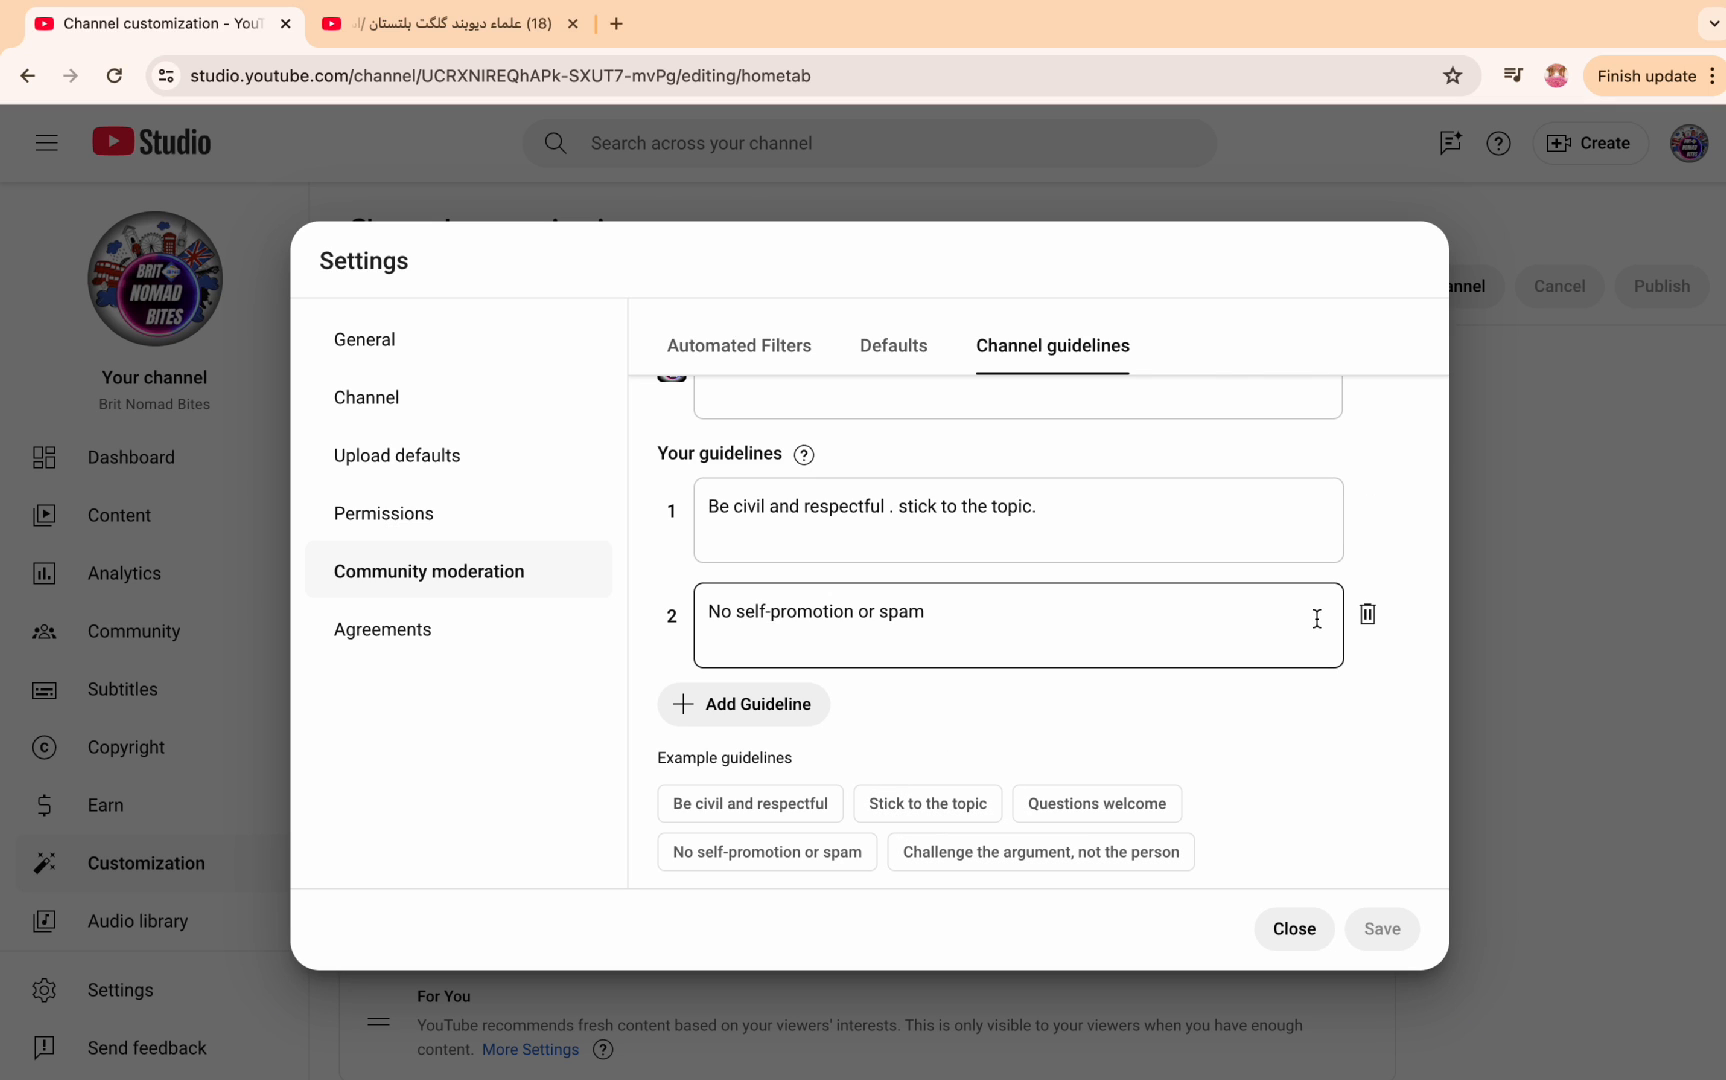
pyautogui.click(1370, 624)
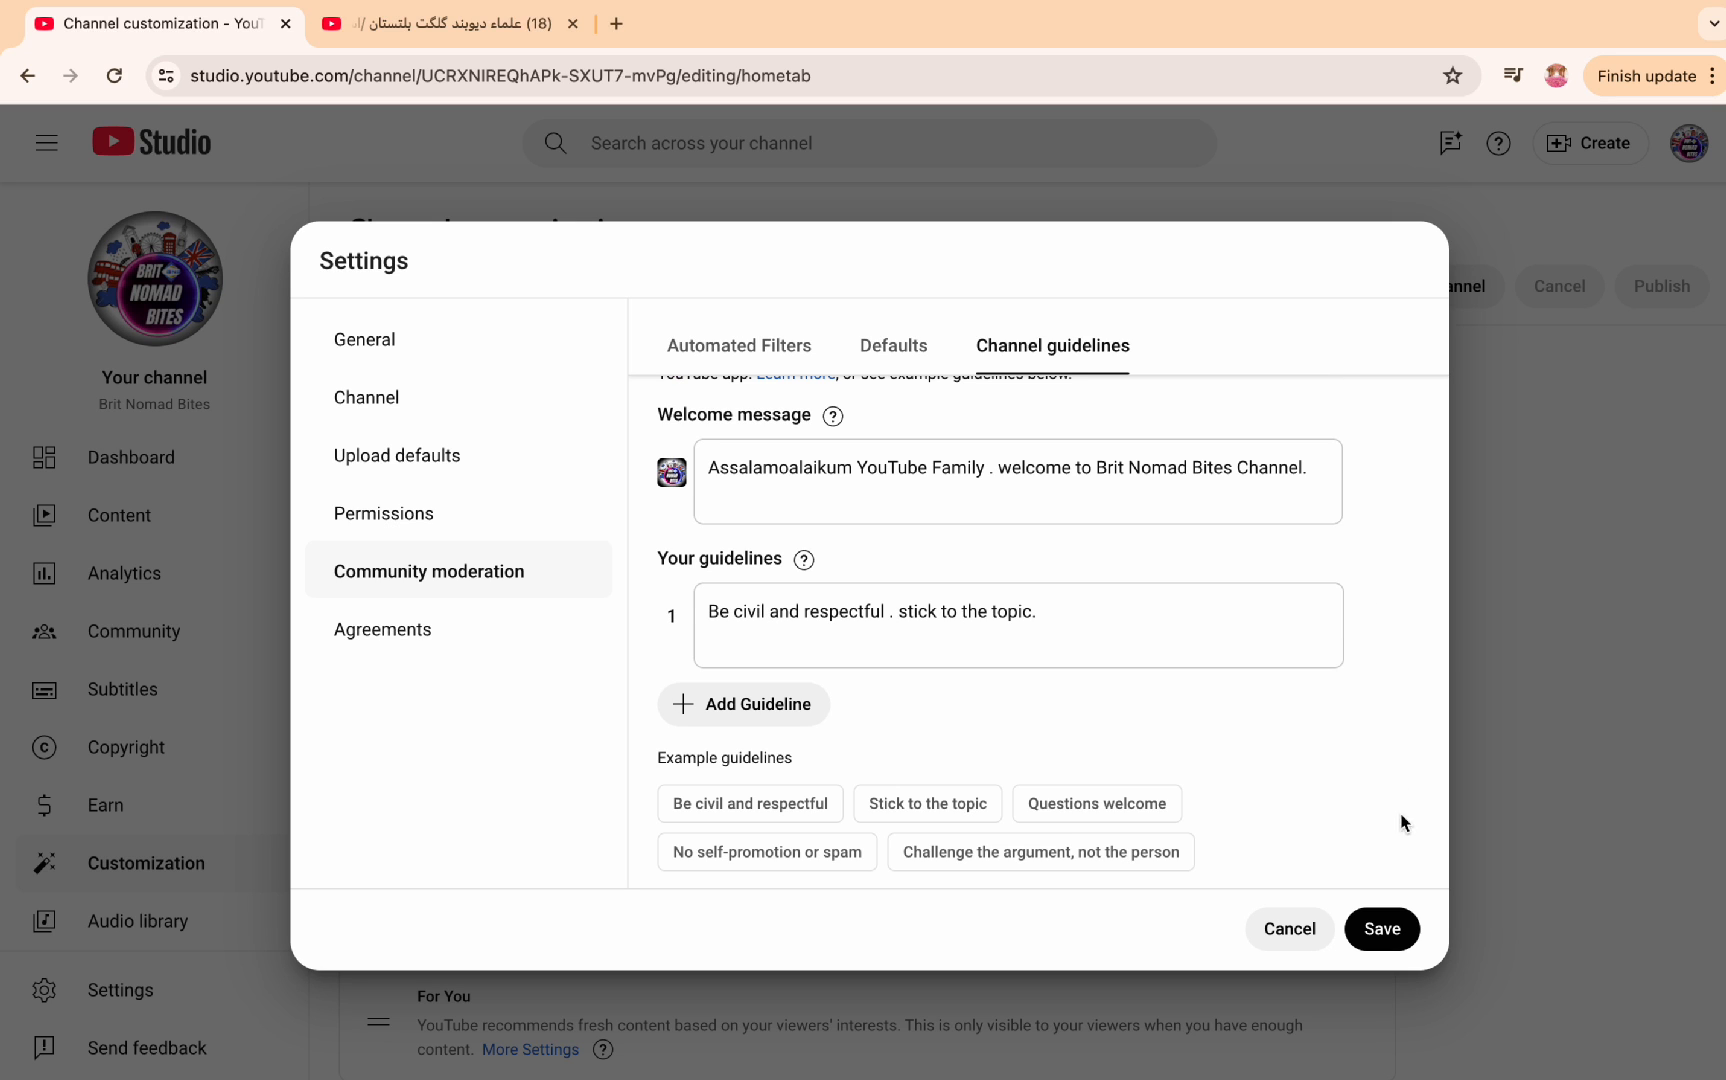
pyautogui.click(1383, 929)
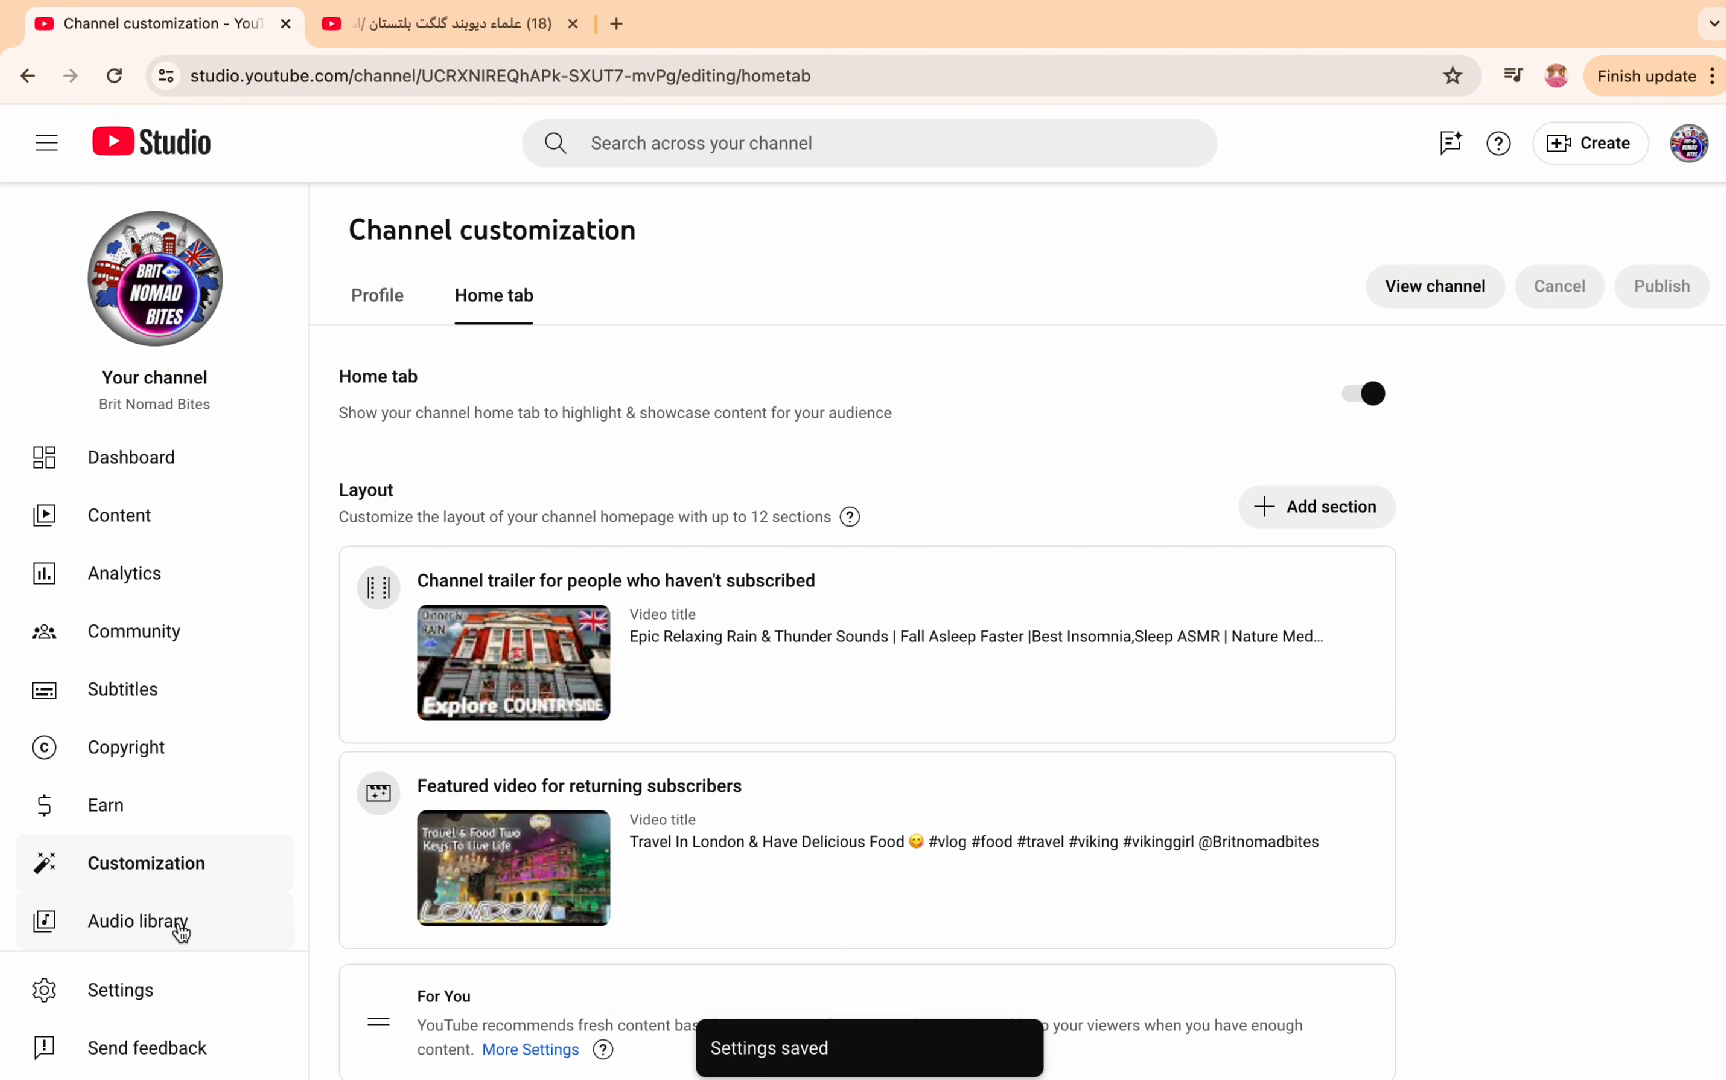
# Step: Reopen the community moderation channel guidelines, add the example guideline "No self-promotion or spam", and save the settings
pyautogui.click(148, 1001)
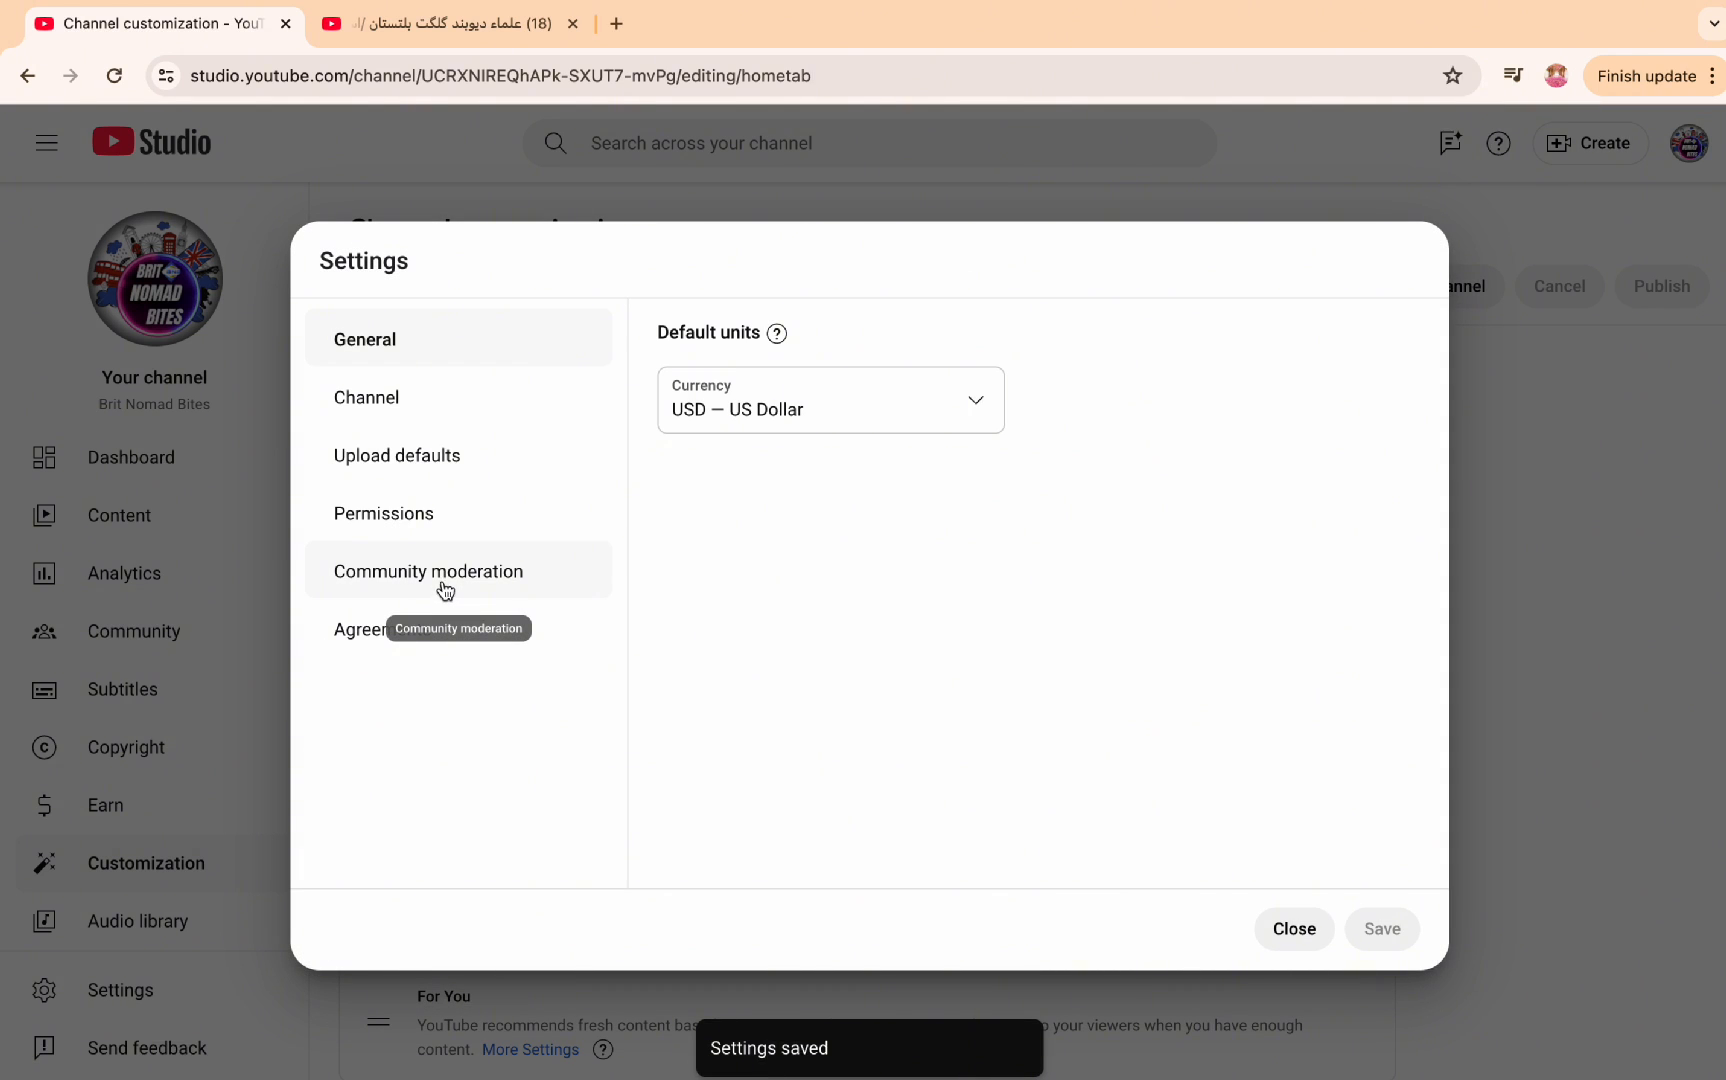
pyautogui.click(445, 583)
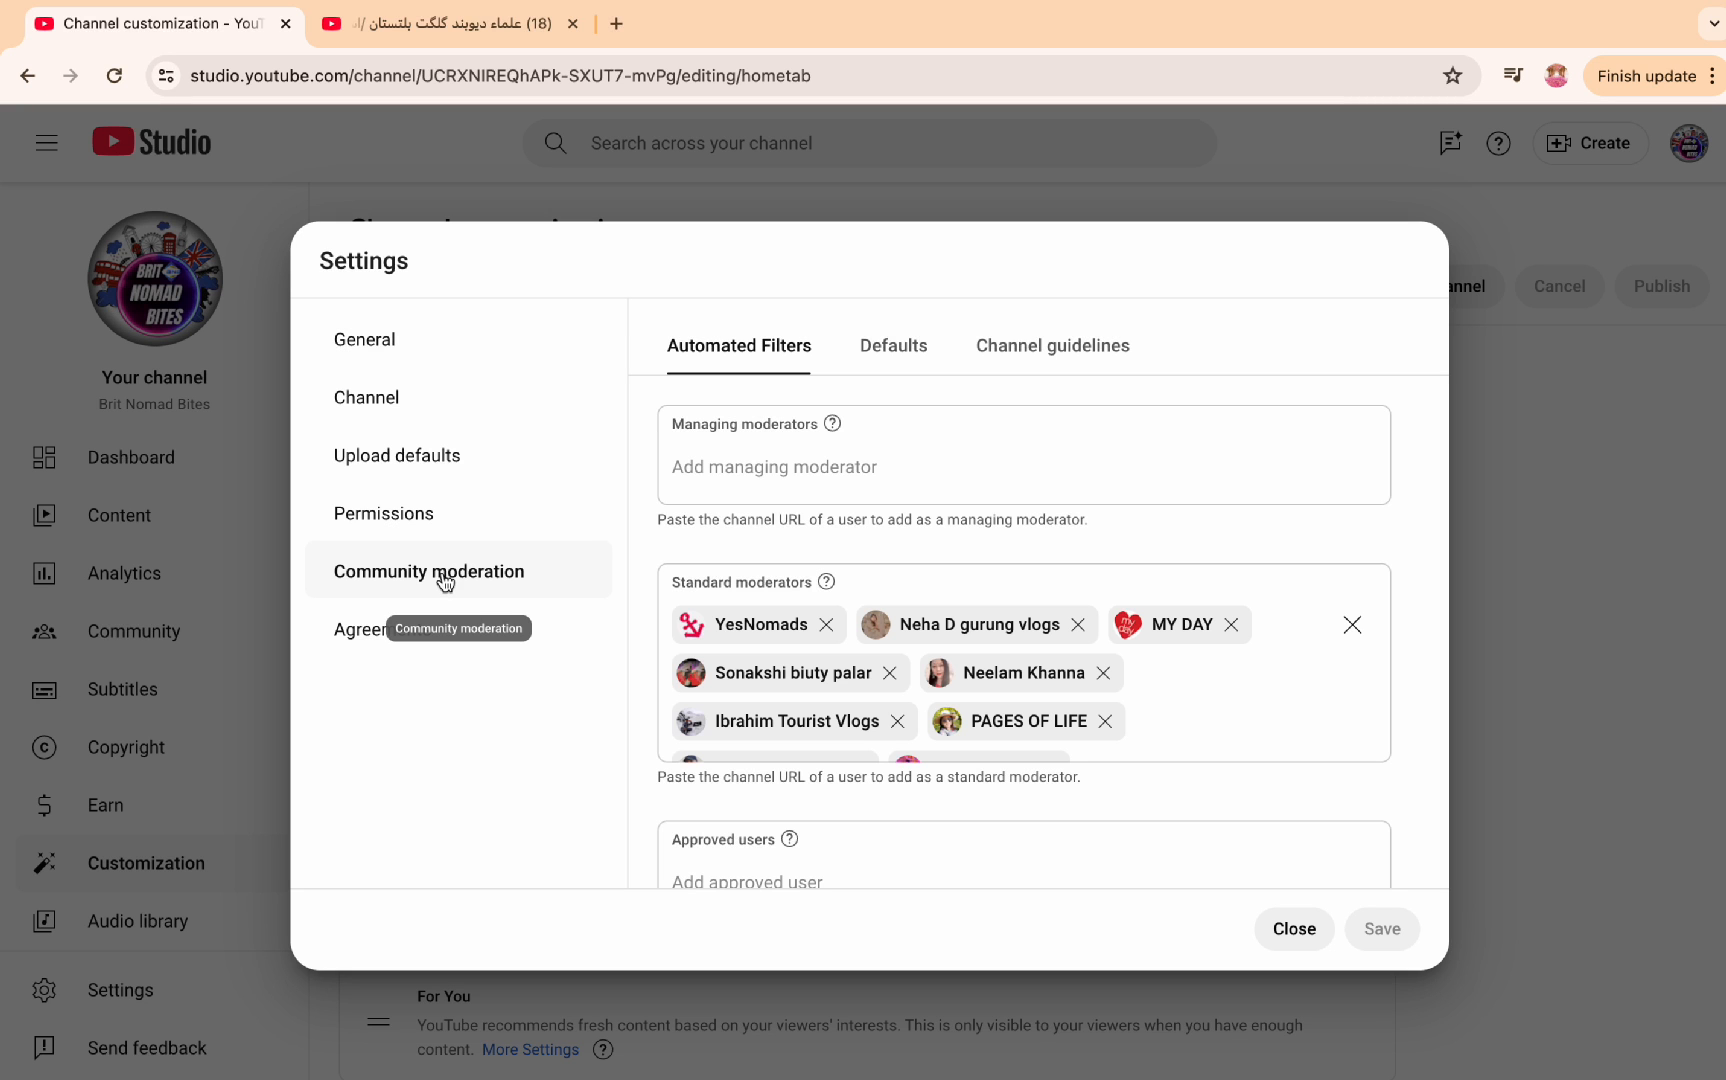
pyautogui.click(1077, 358)
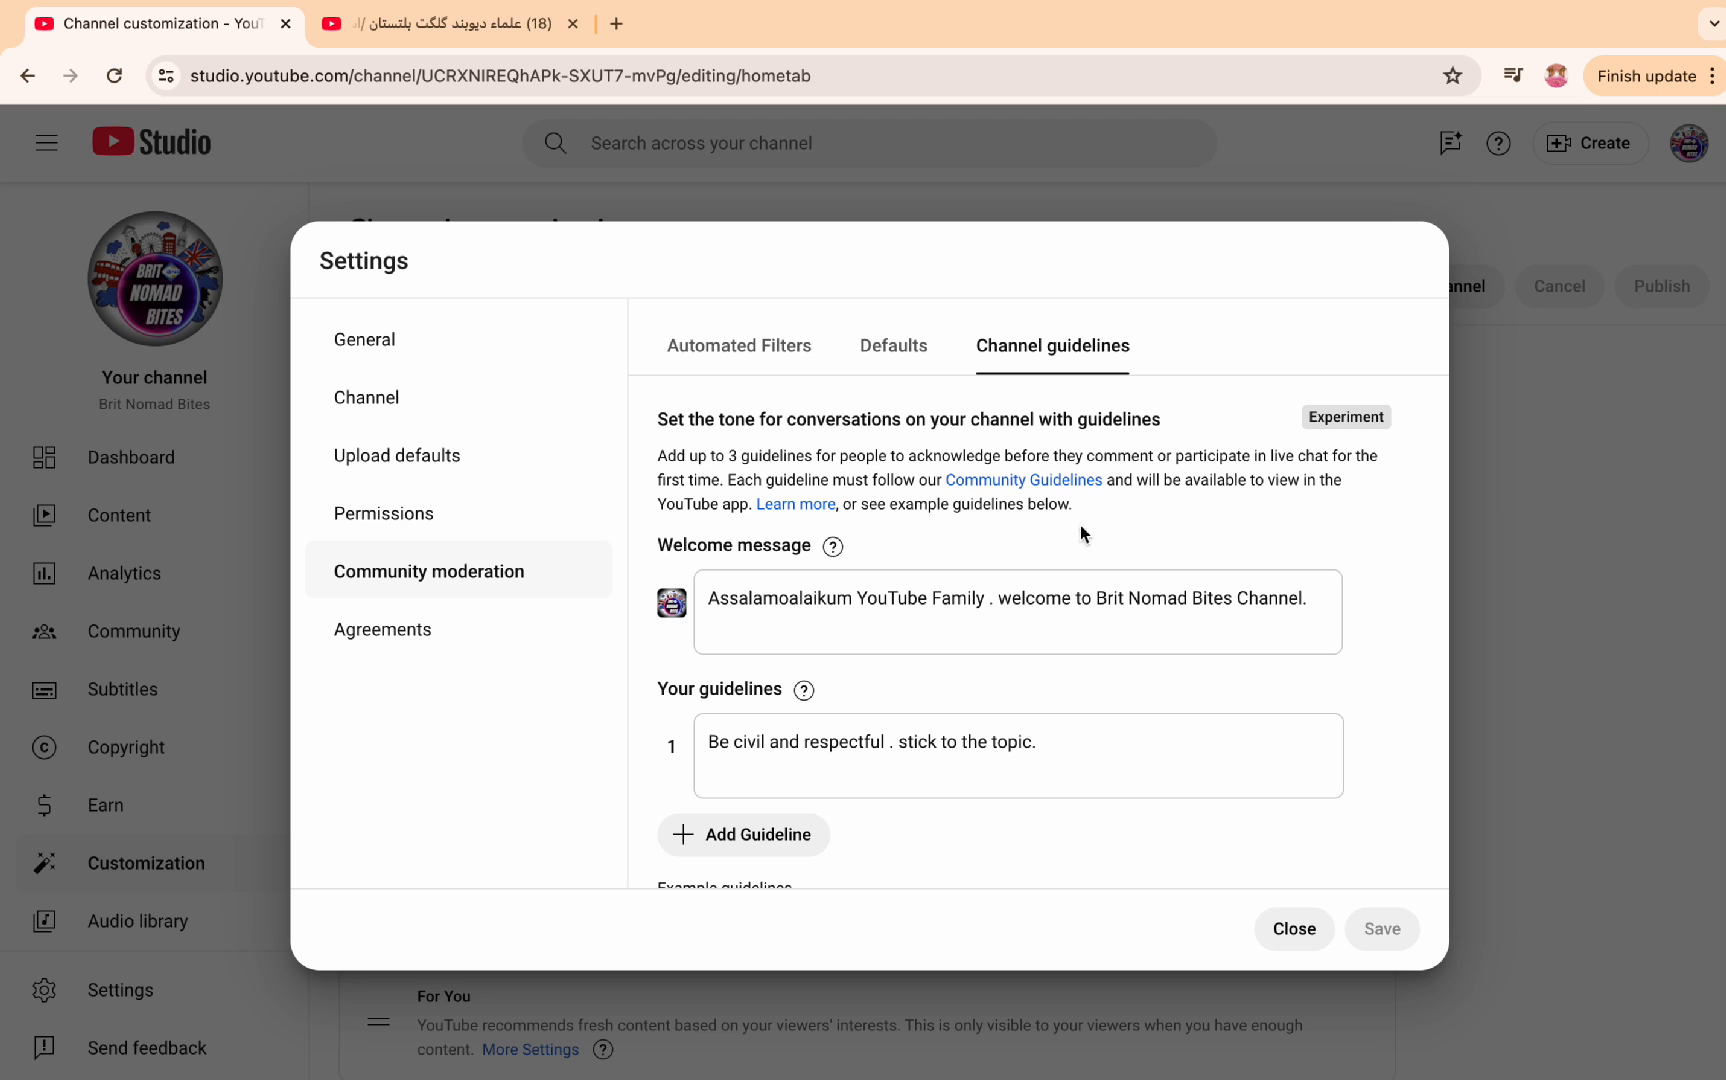
pyautogui.scroll(-2, 1108, 585)
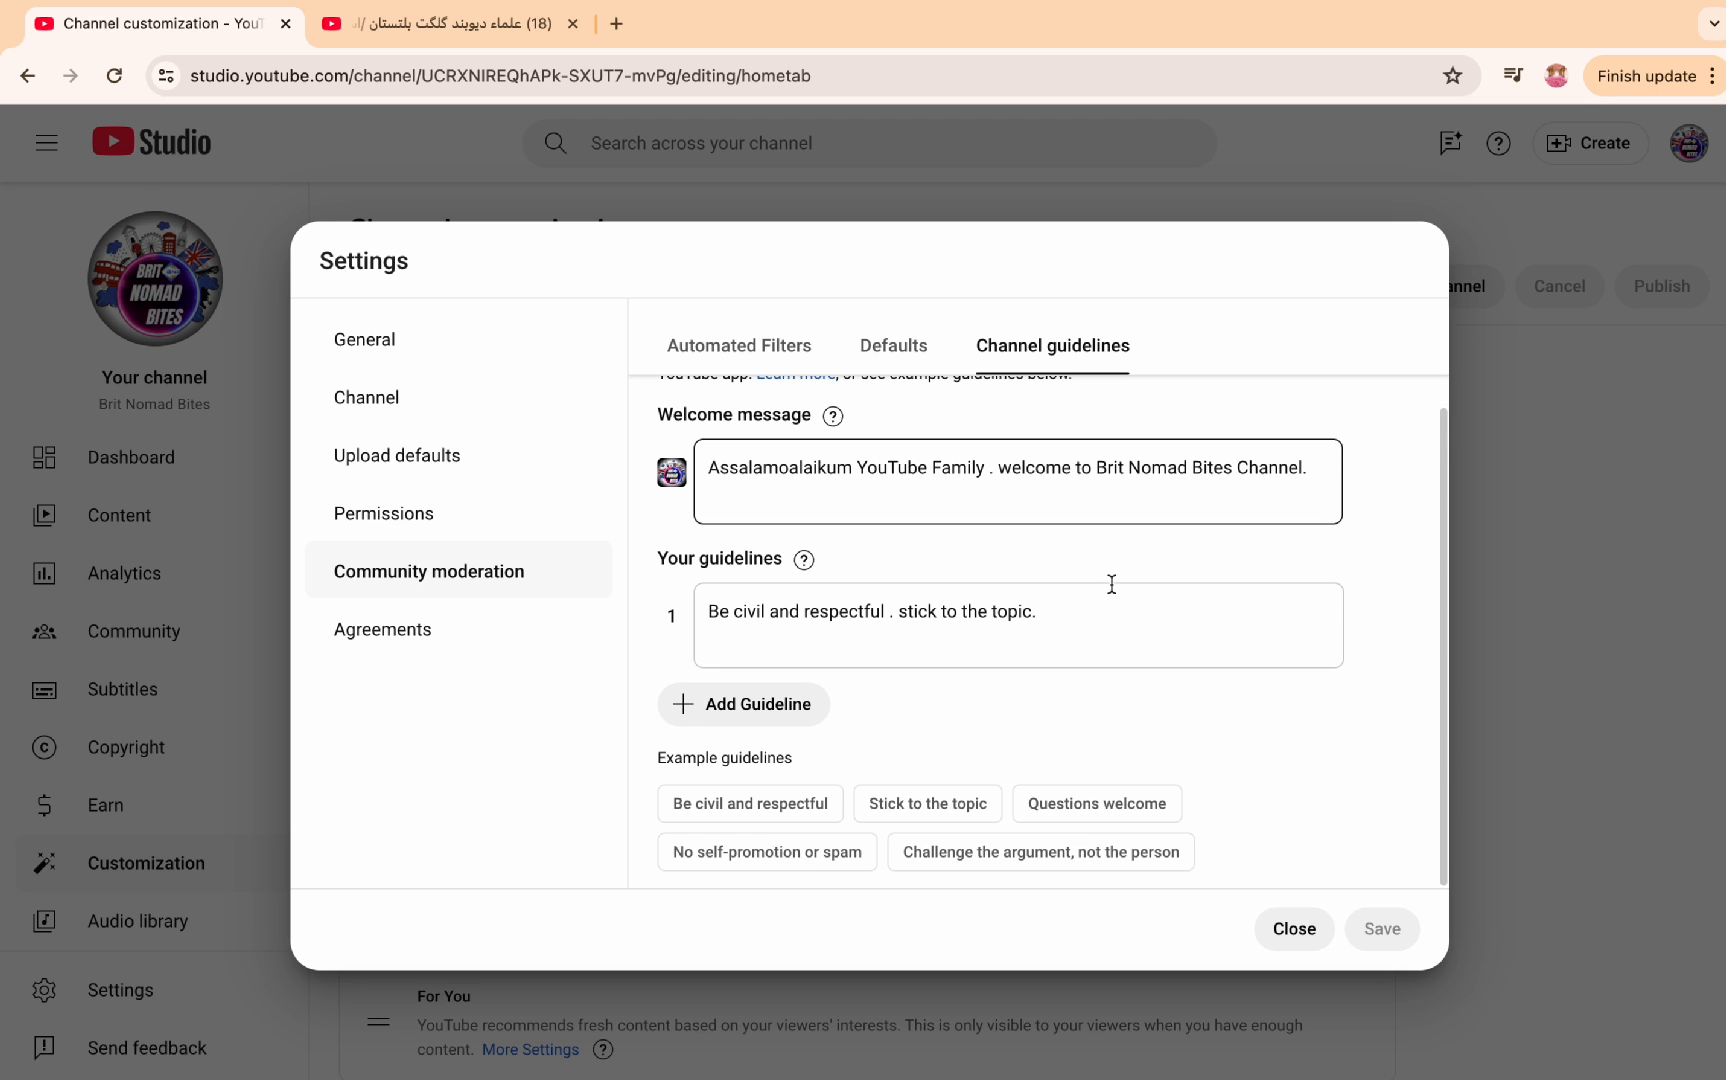
pyautogui.click(800, 862)
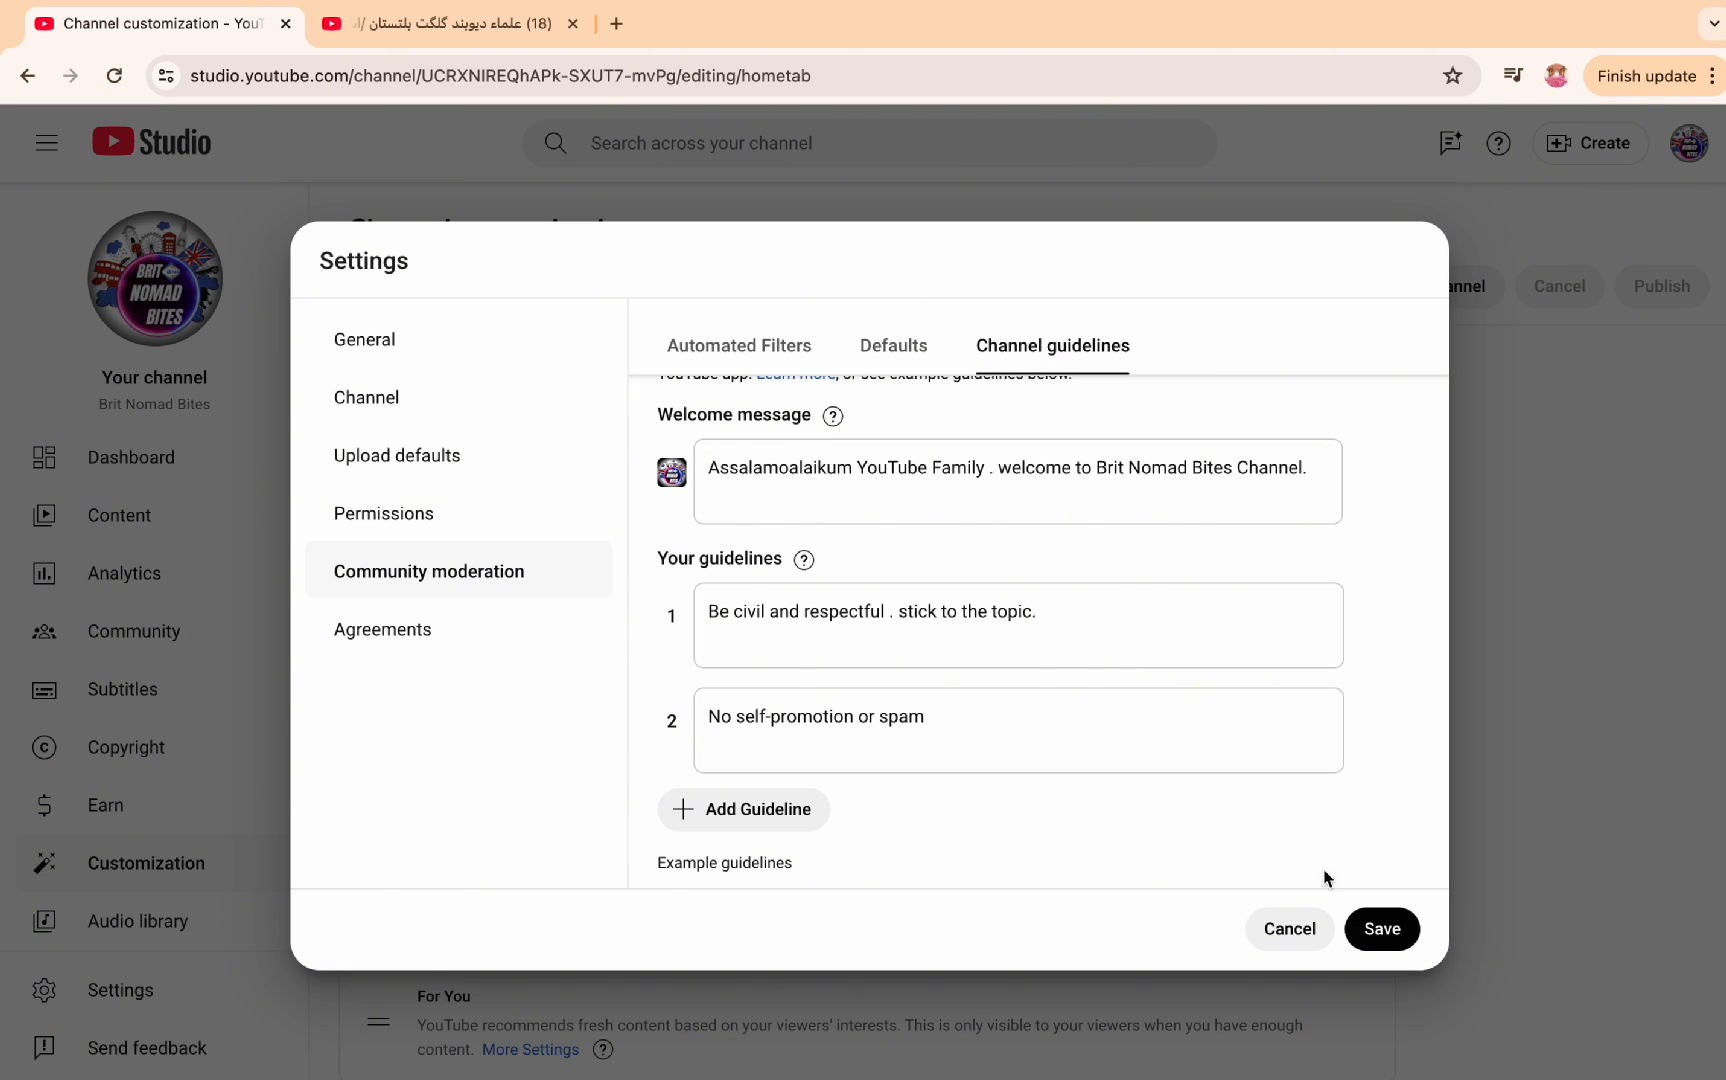
pyautogui.click(1384, 940)
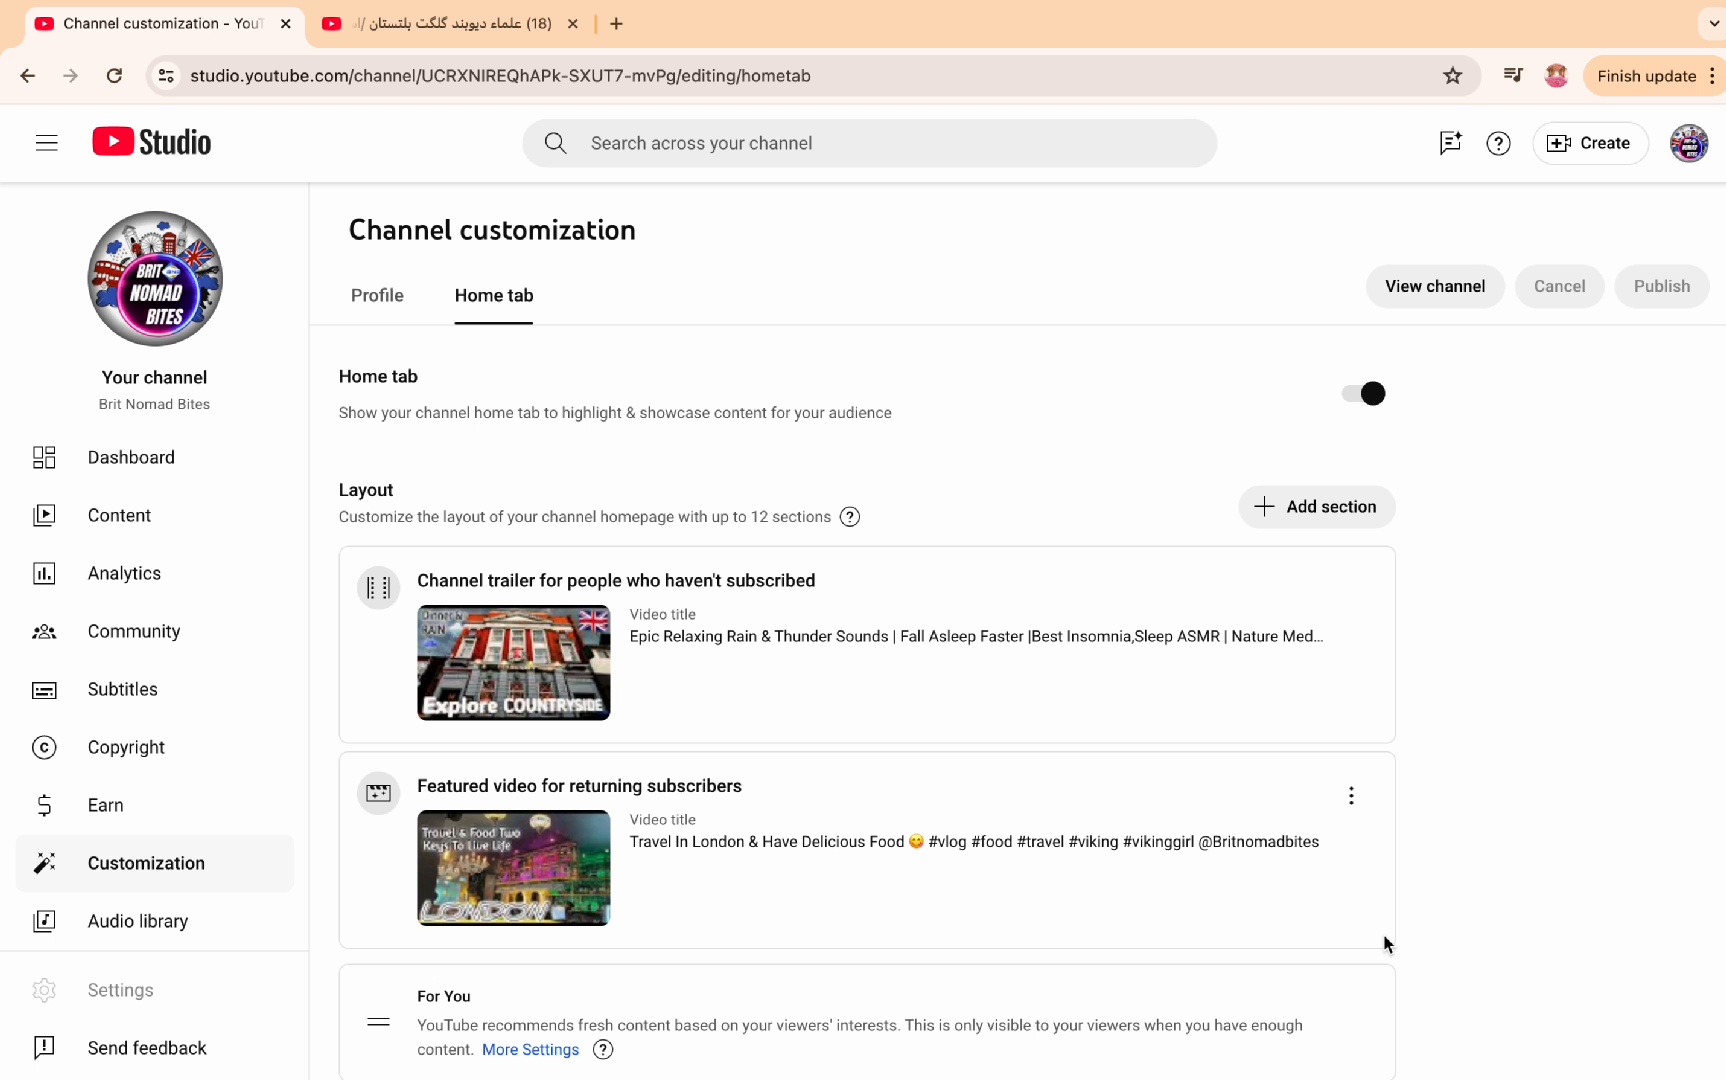